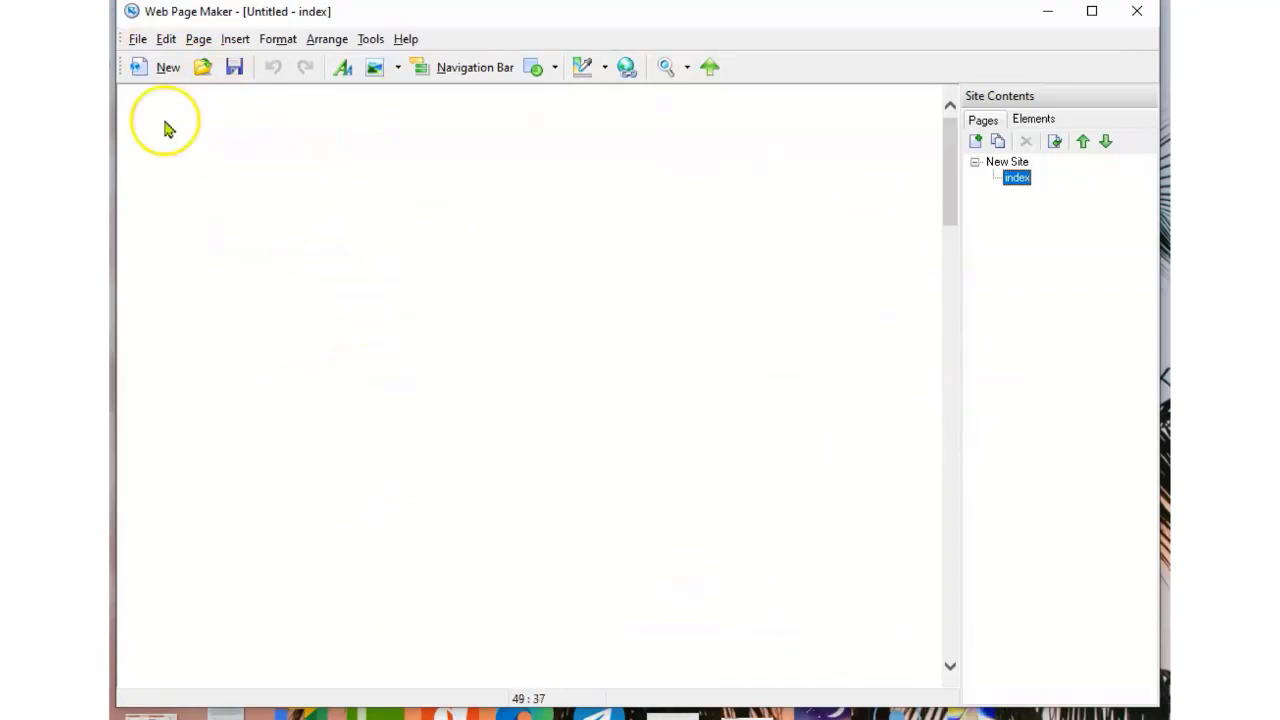
- Start inserting an image from files and browse the pictures in the HotPot Project demo folder
left_click(238, 42)
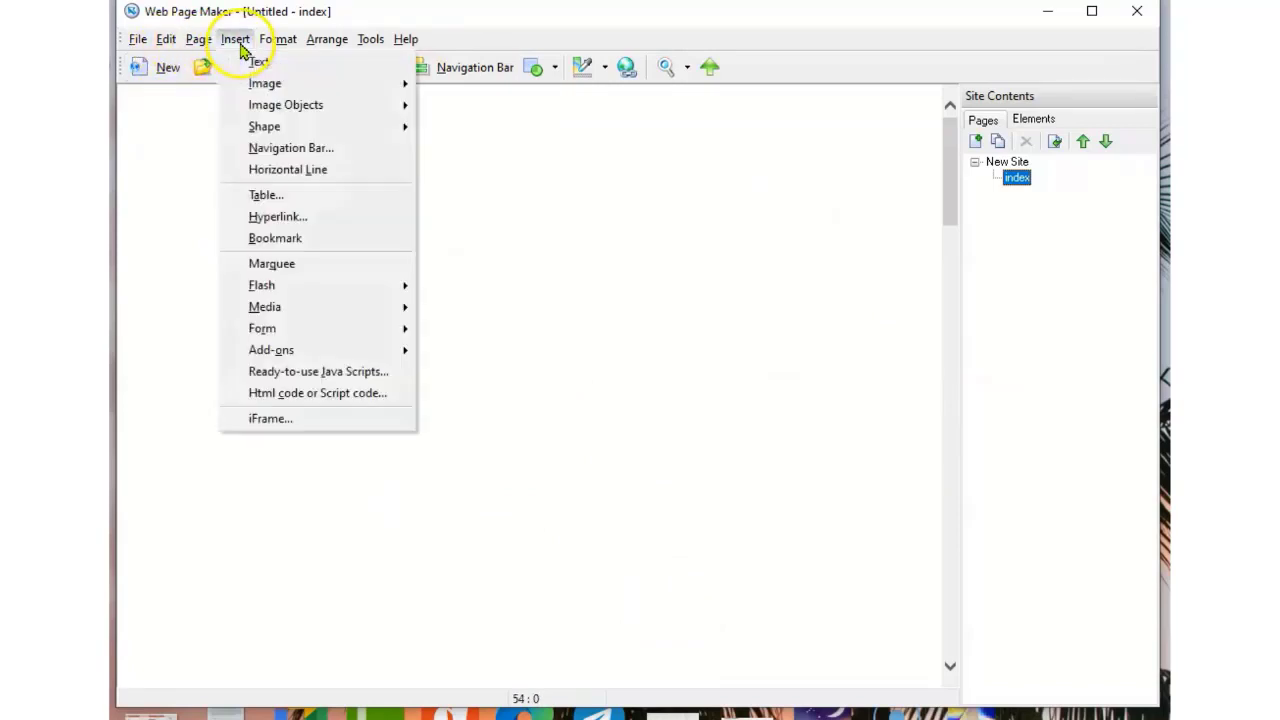
mouse_move(288, 90)
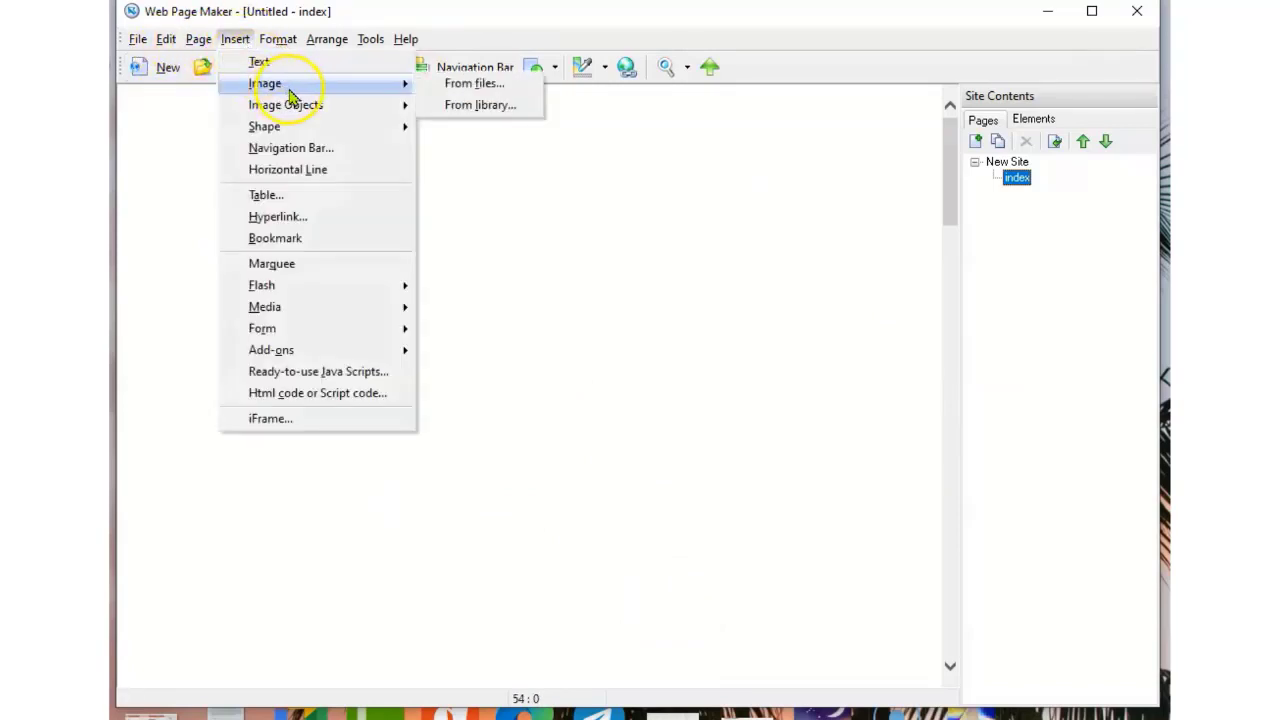
left_click(462, 88)
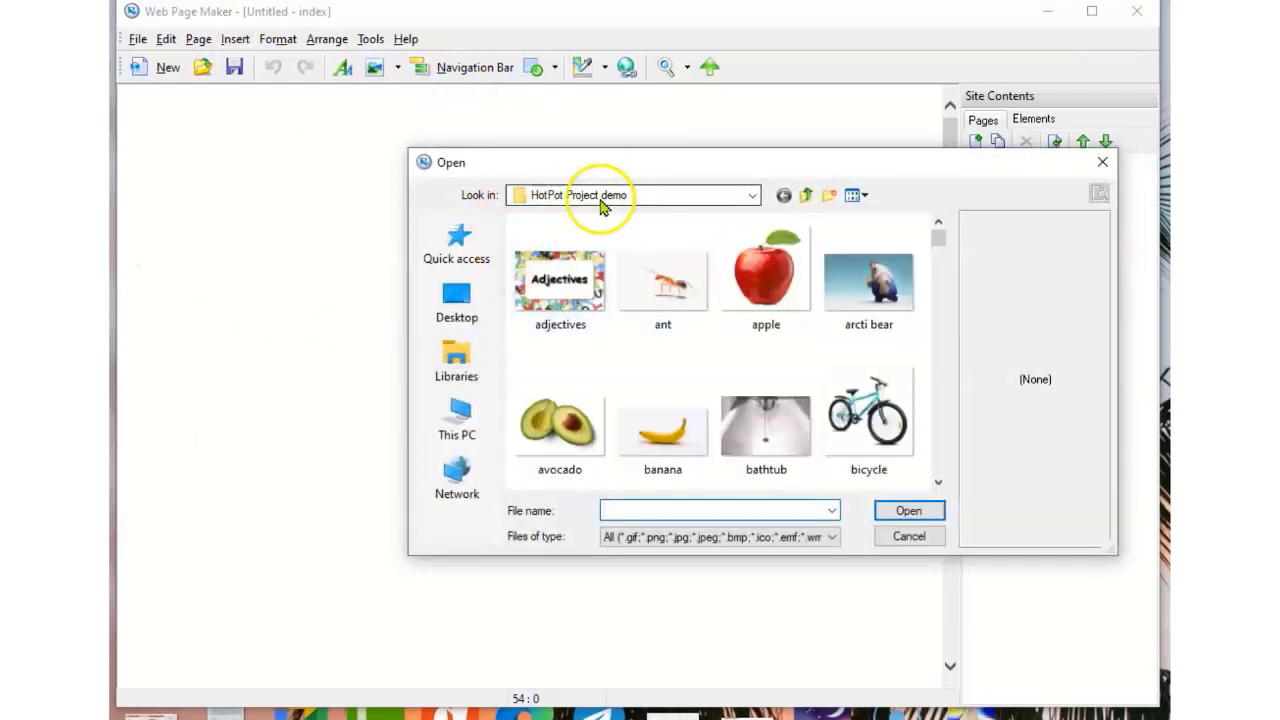
left_click(601, 198)
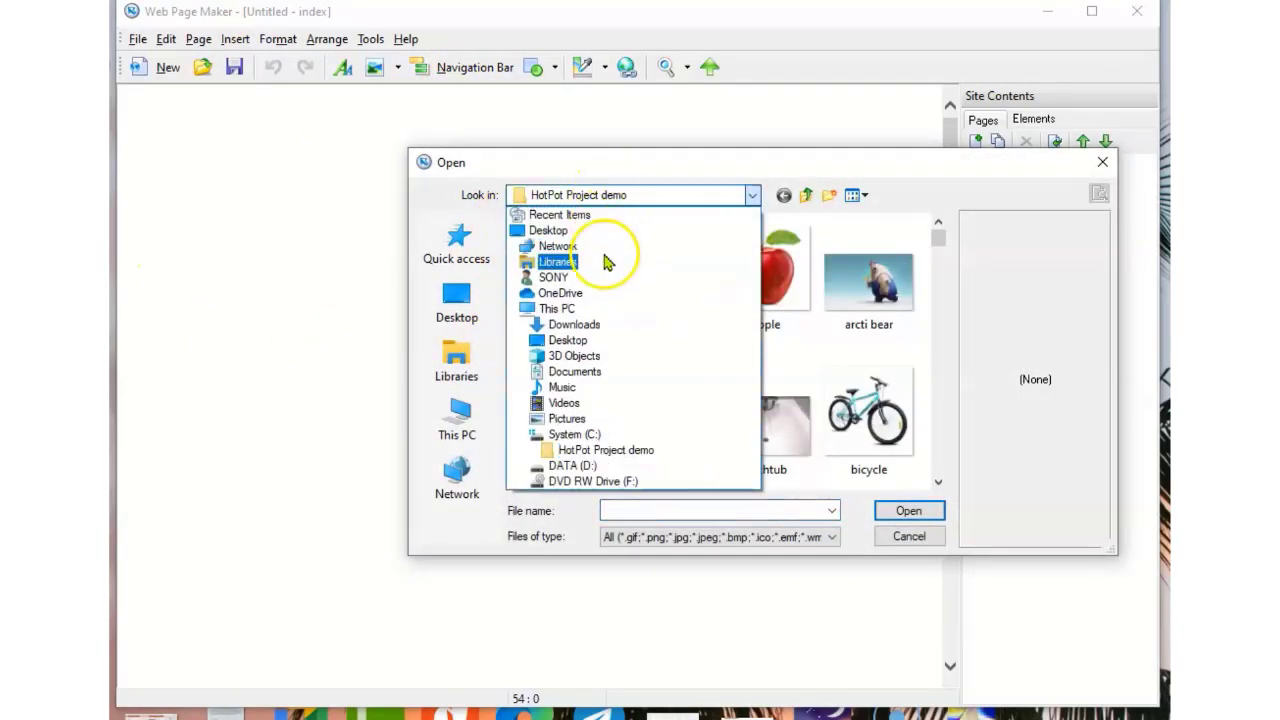
left_click(599, 451)
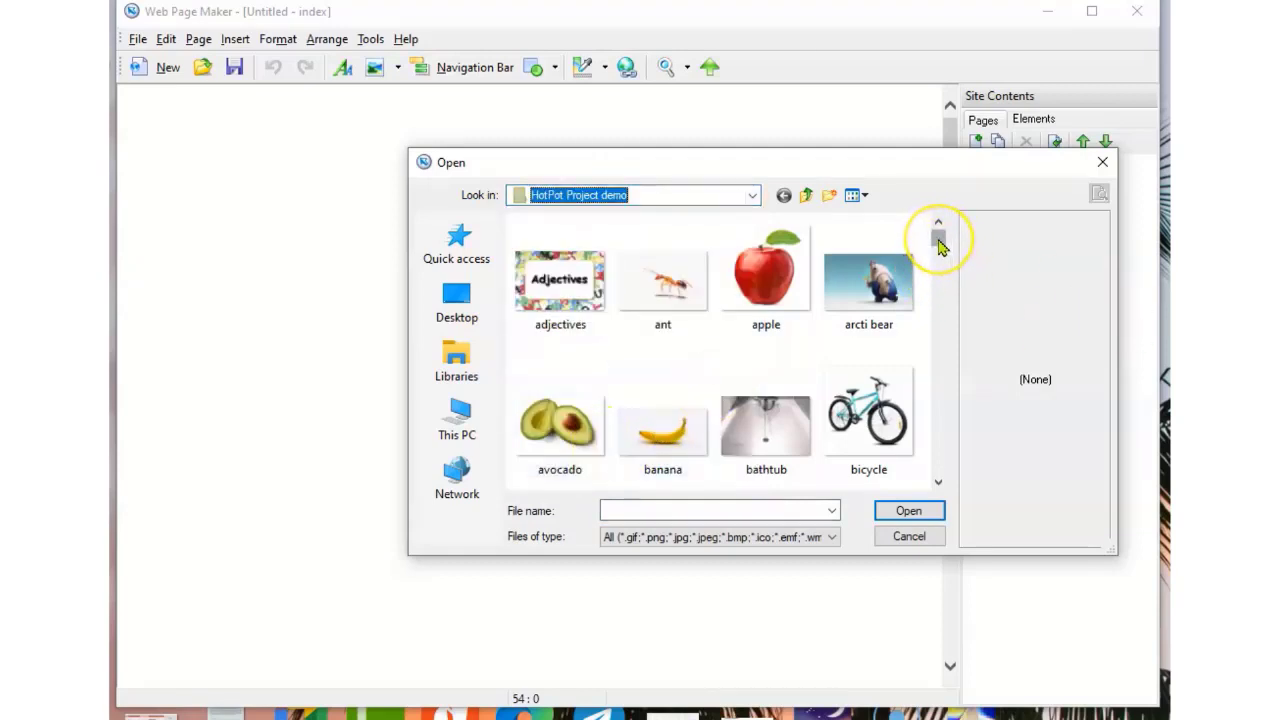
left_click_drag(940, 245, 950, 443)
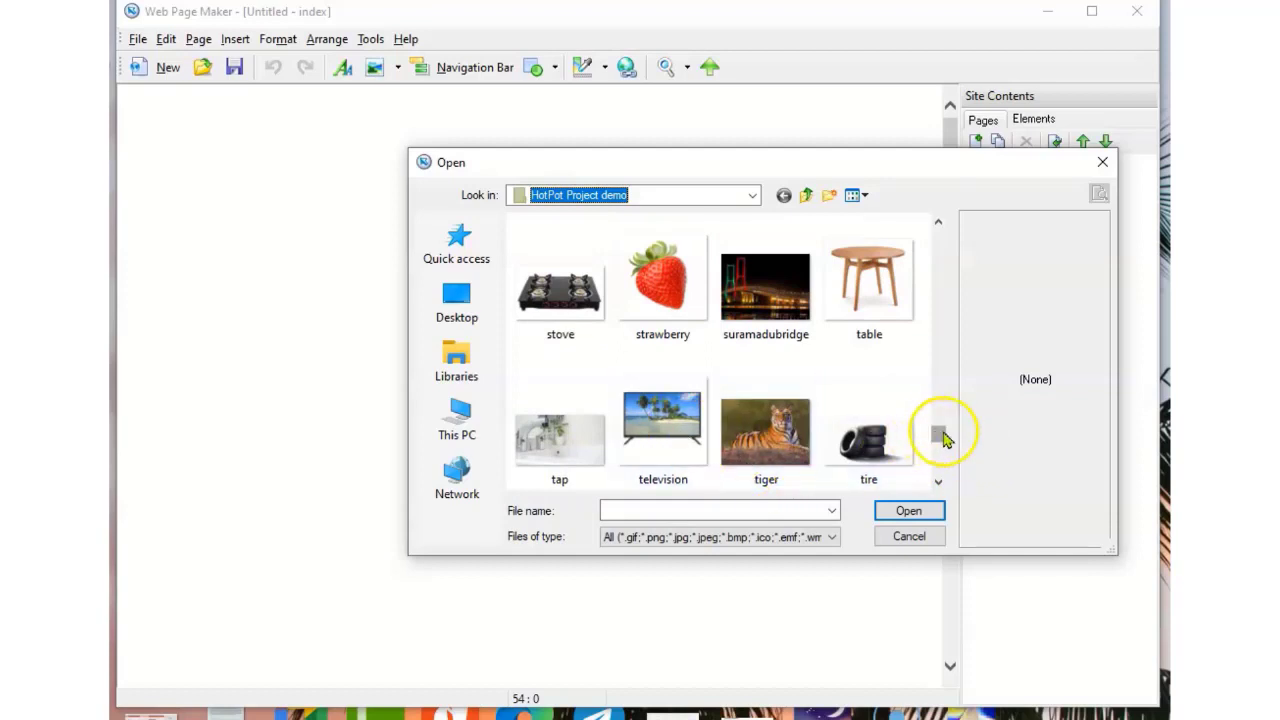
left_click_drag(945, 440, 938, 407)
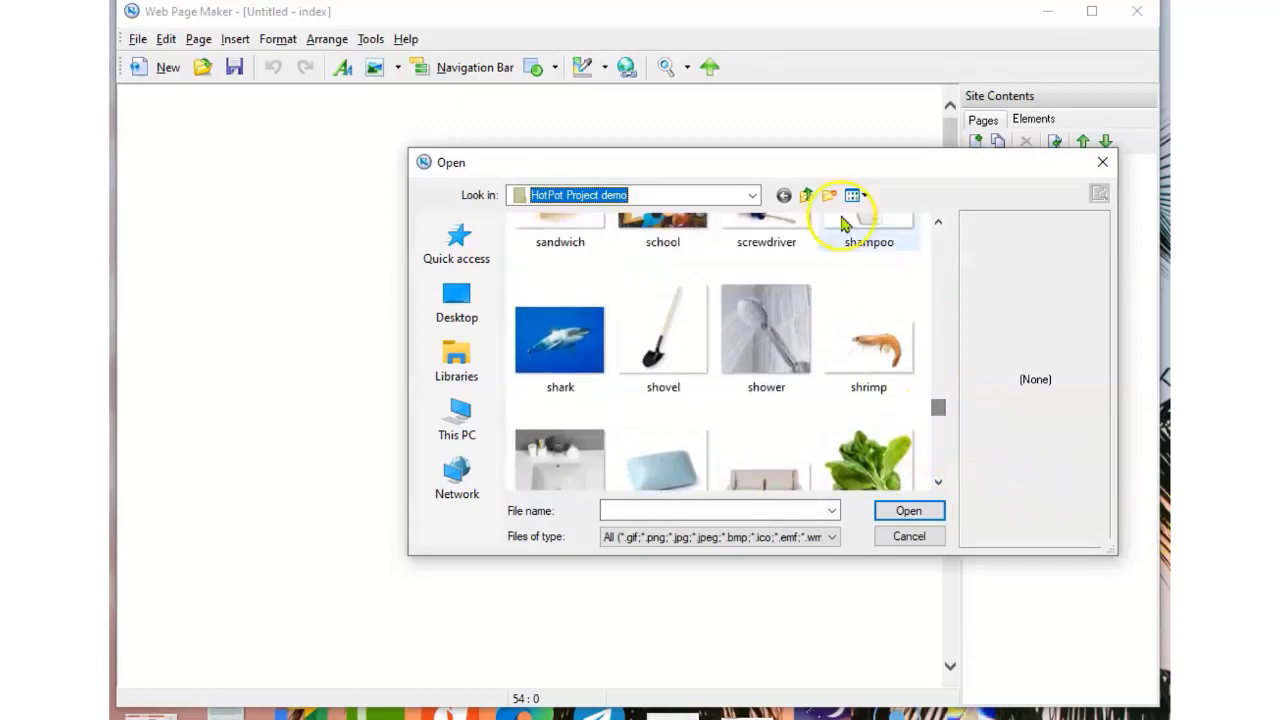
- Show the picture files in Details view sorted by date, and insert the image laut into the index page
left_click(860, 197)
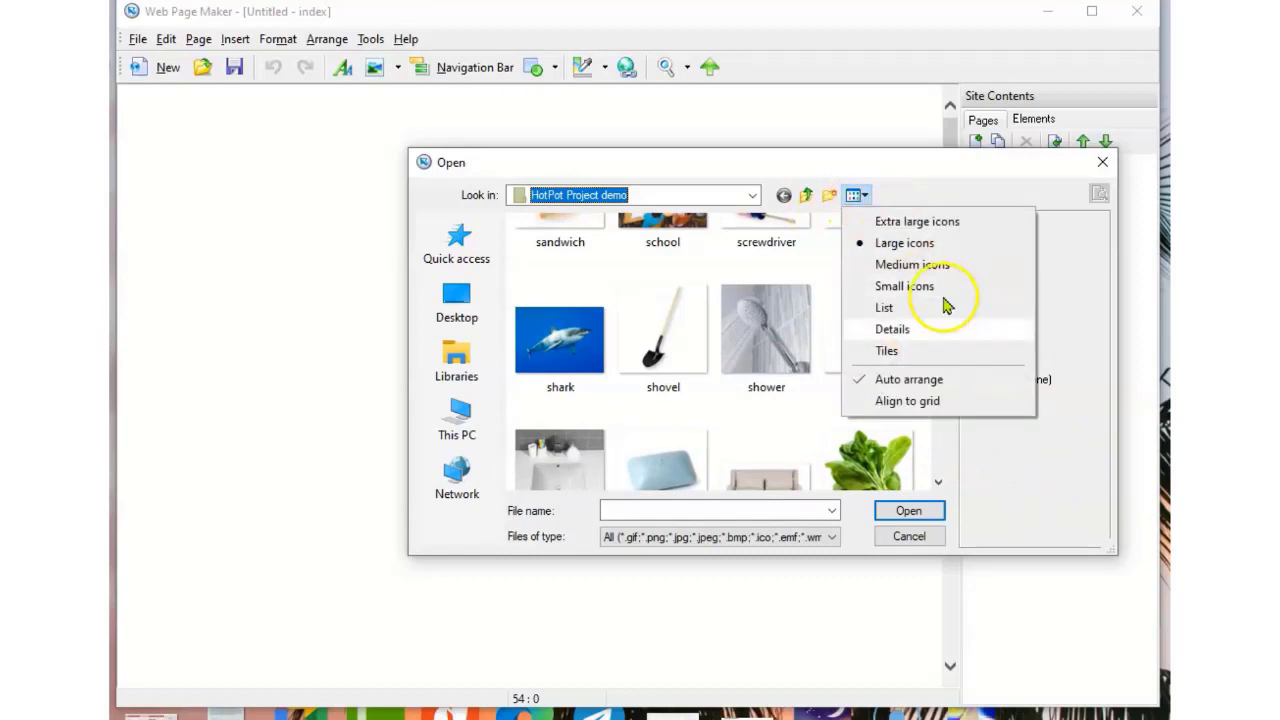
left_click(893, 330)
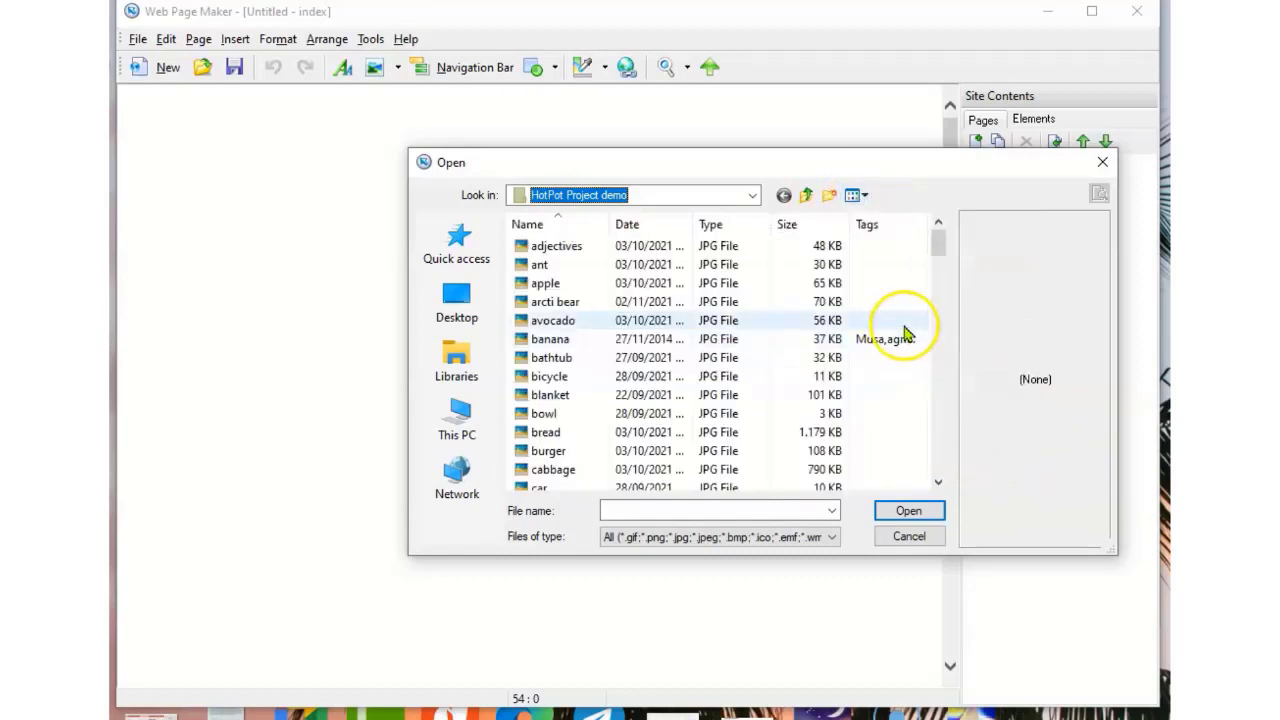
left_click(648, 226)
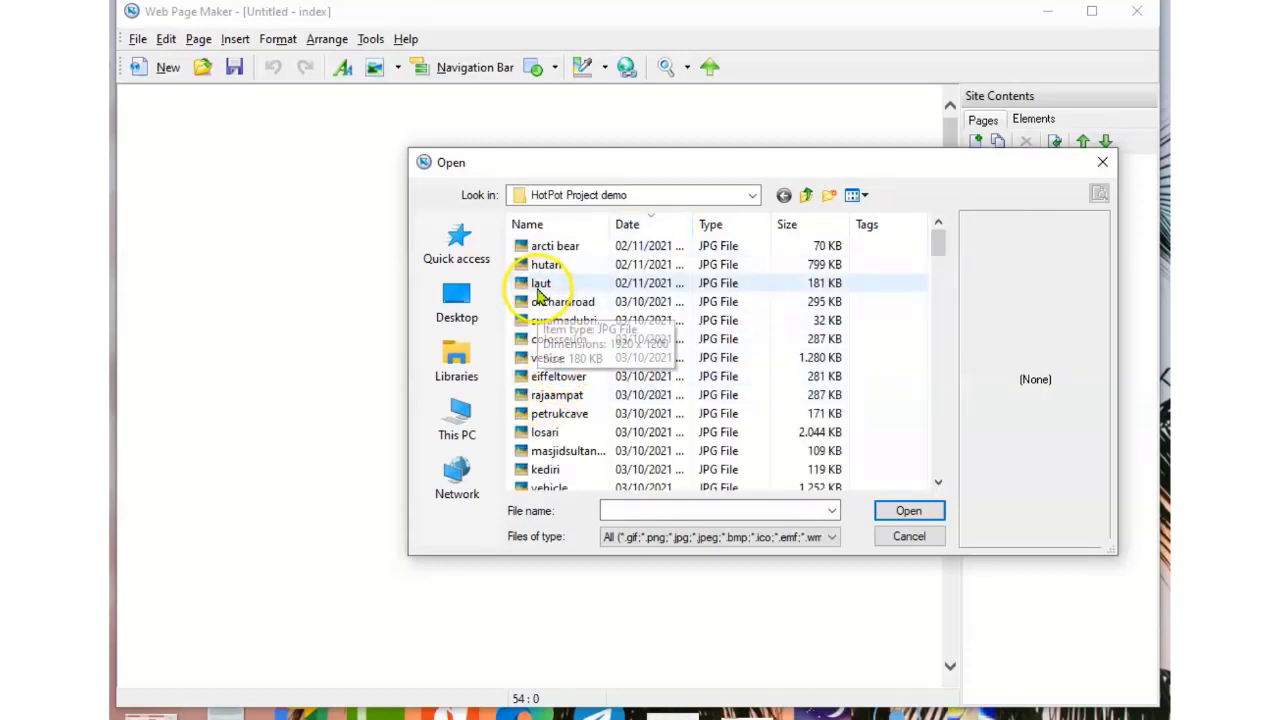
double_click(540, 284)
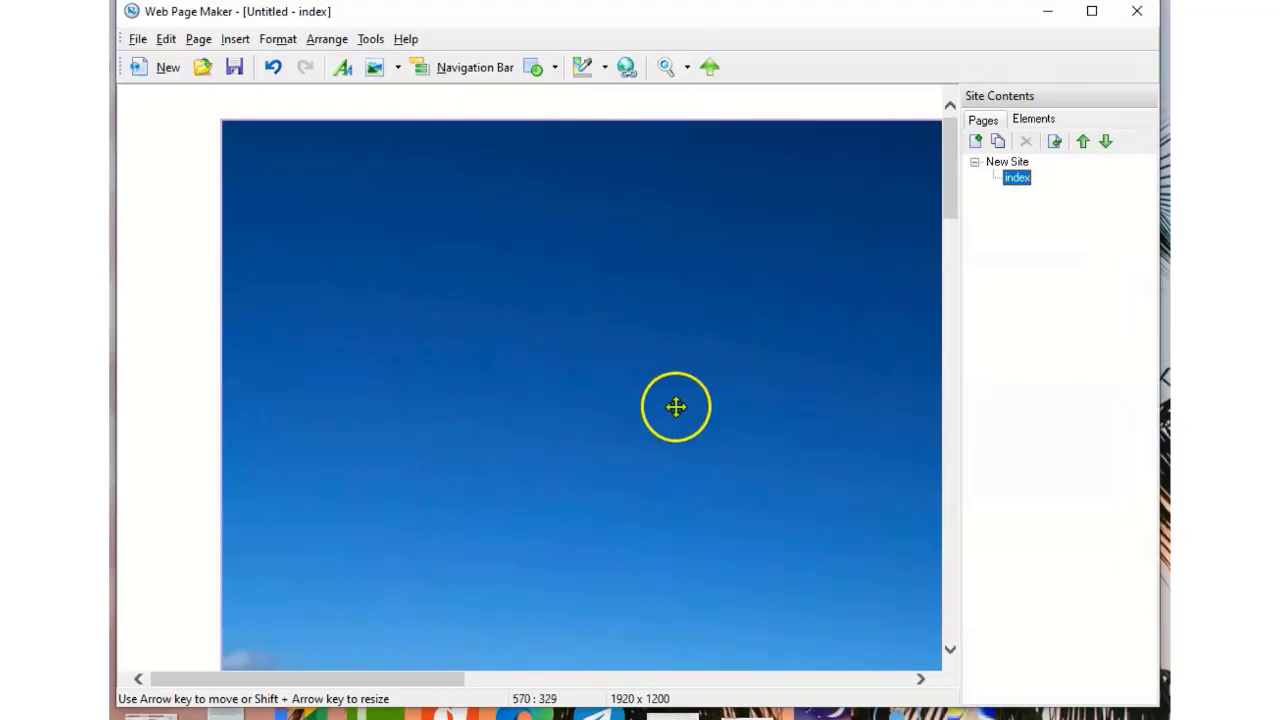
- Move the beach image to the page's upper-left corner and narrow it to about 1267 pixels wide
left_click_drag(674, 407, 569, 365)
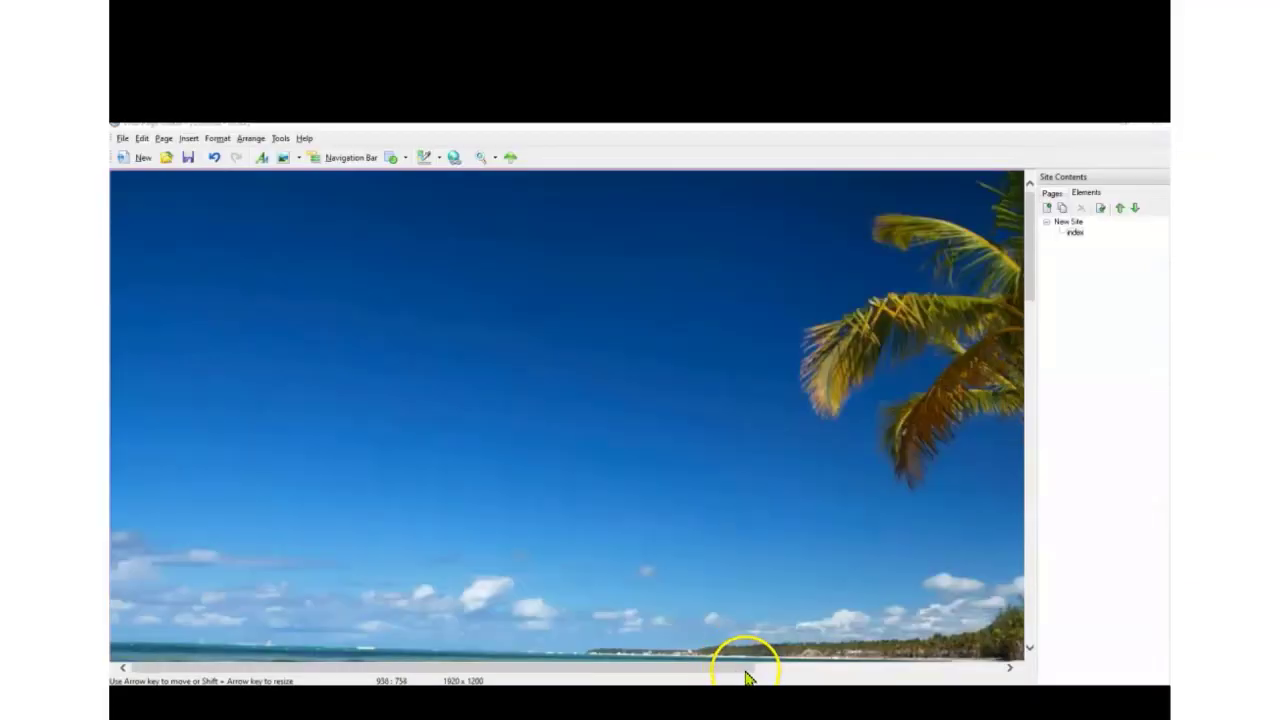
left_click_drag(745, 677, 968, 667)
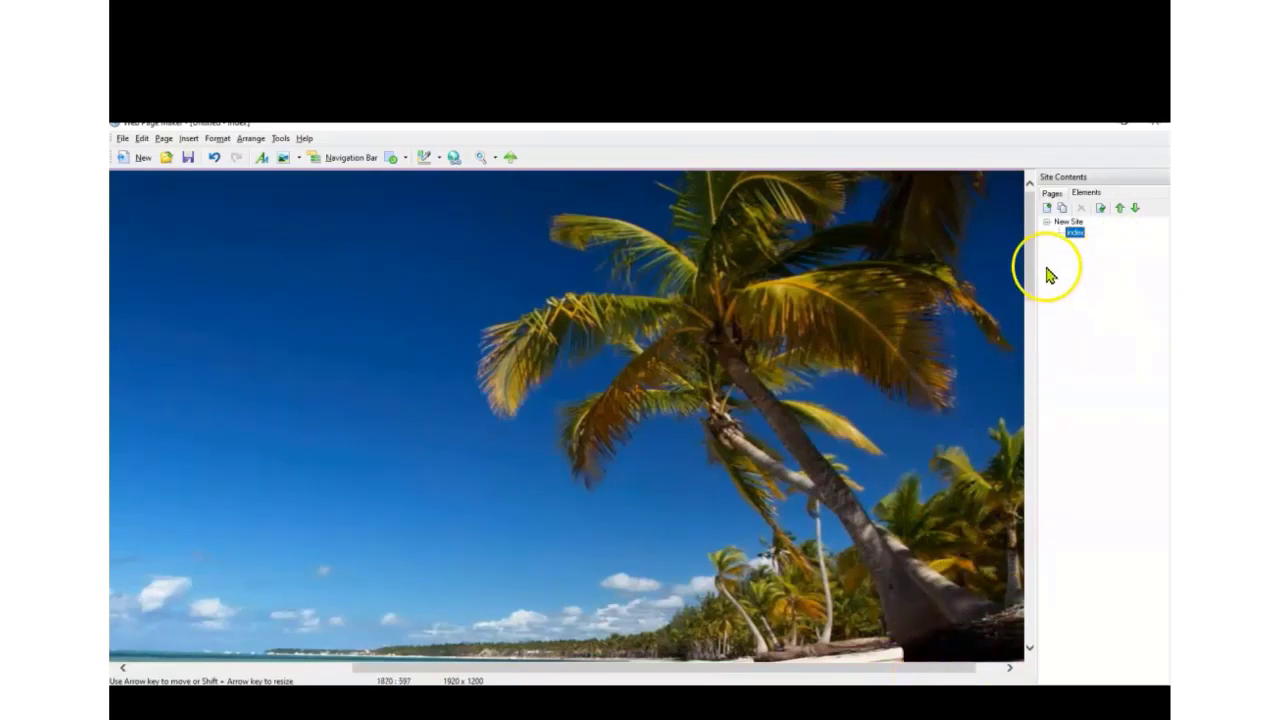
left_click_drag(946, 670, 1048, 670)
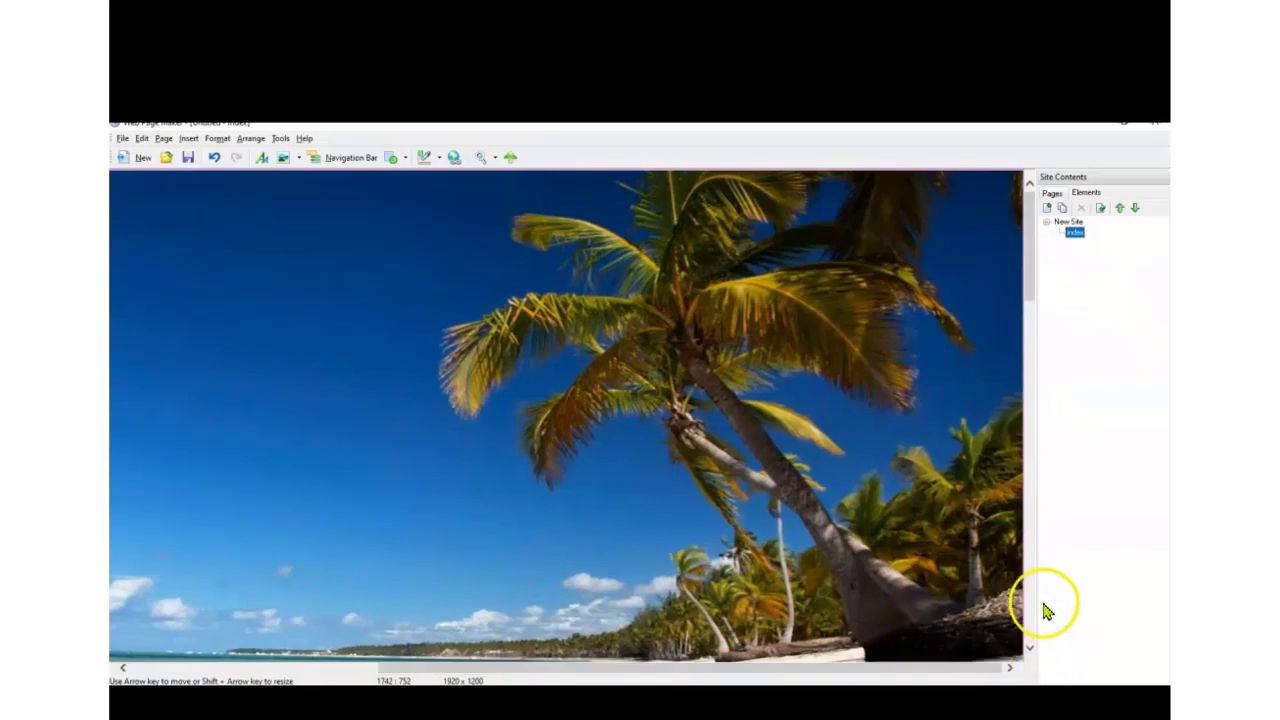
left_click_drag(1024, 570, 951, 569)
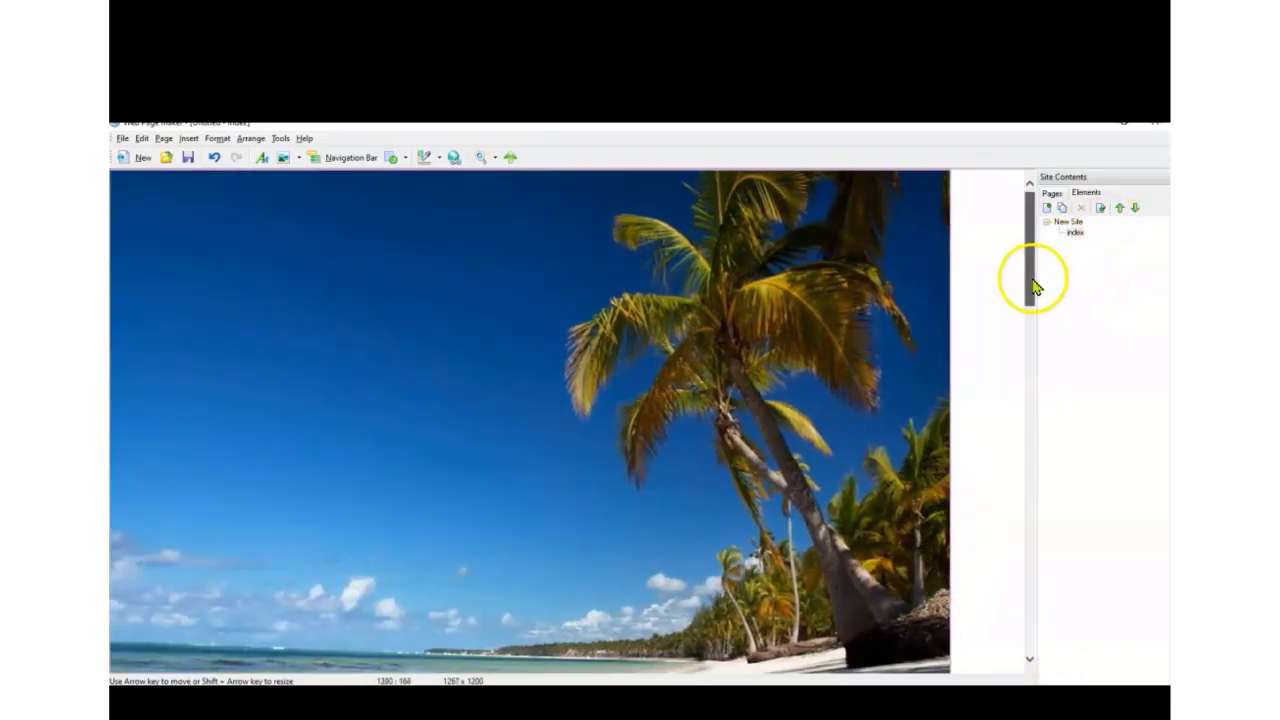
- Enlarge the beach image on the page to about 1390 x 1271 pixels
left_click_drag(1031, 277, 1046, 429)
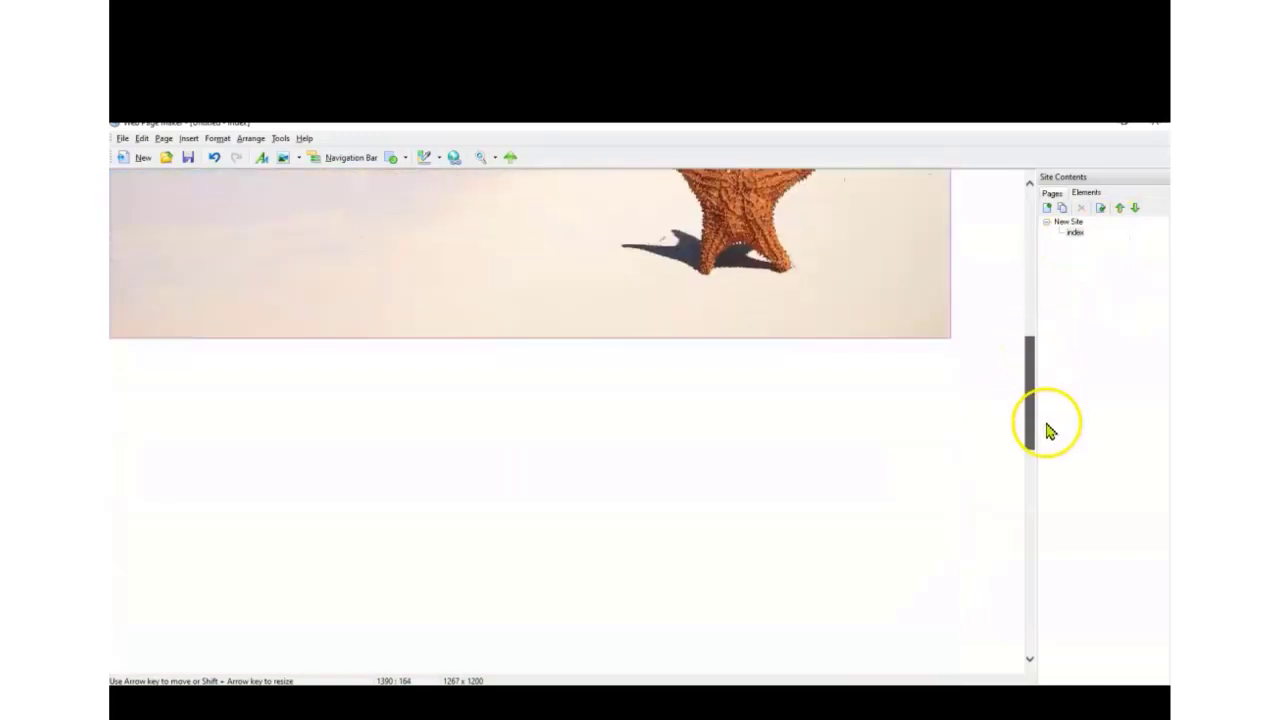
left_click_drag(951, 268, 1000, 278)
left_click_drag(549, 338, 557, 383)
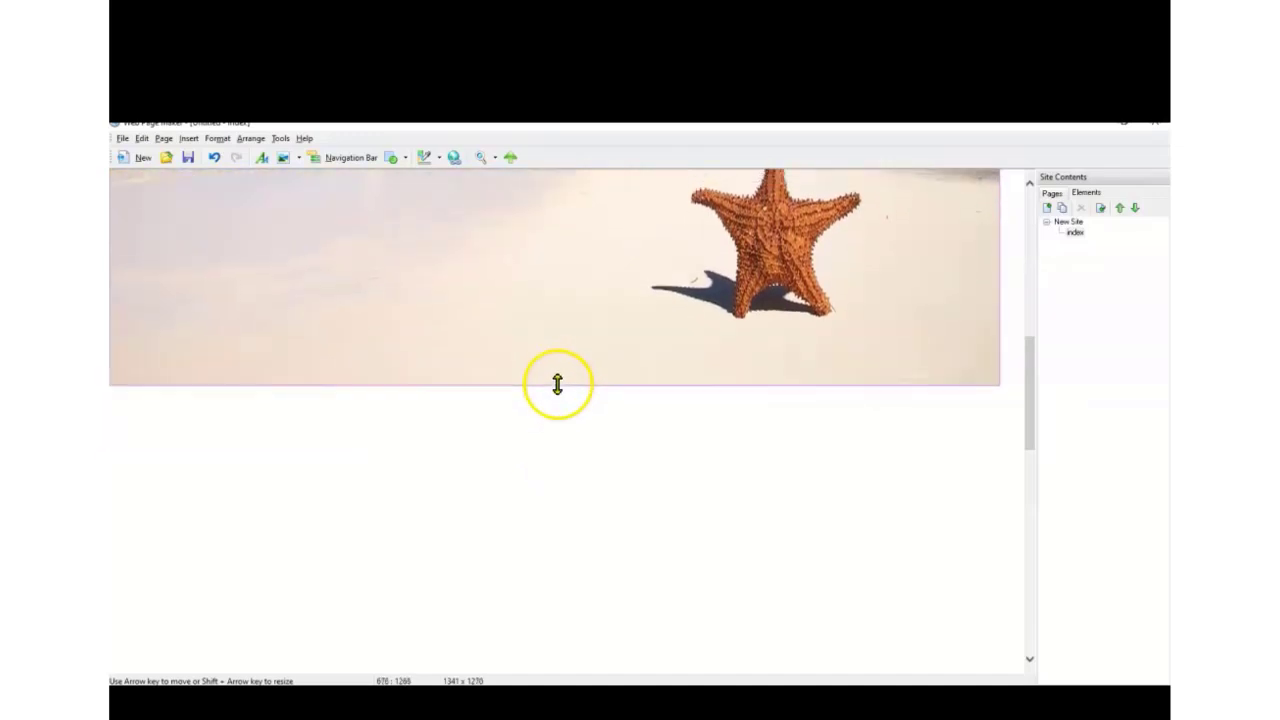
left_click_drag(1029, 420, 1034, 214)
left_click_drag(999, 361, 1032, 361)
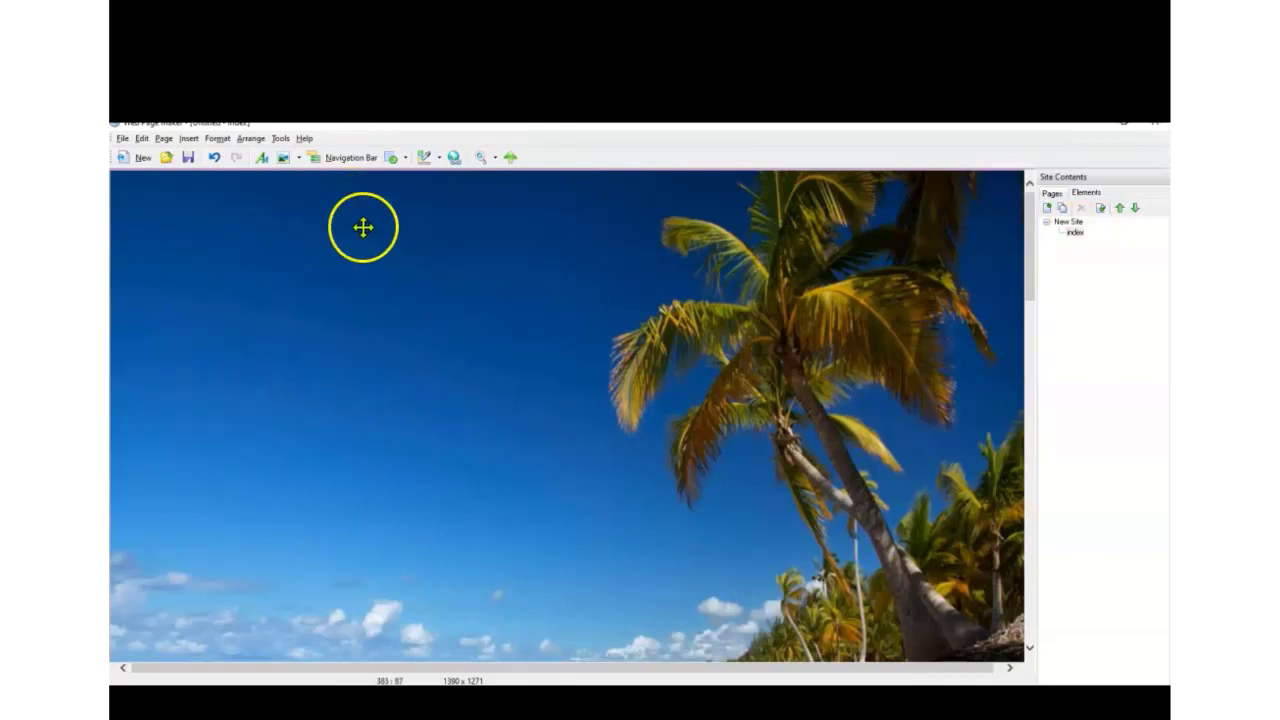
- Start a new navigation bar using the orange Capsule Clip template
left_click(348, 160)
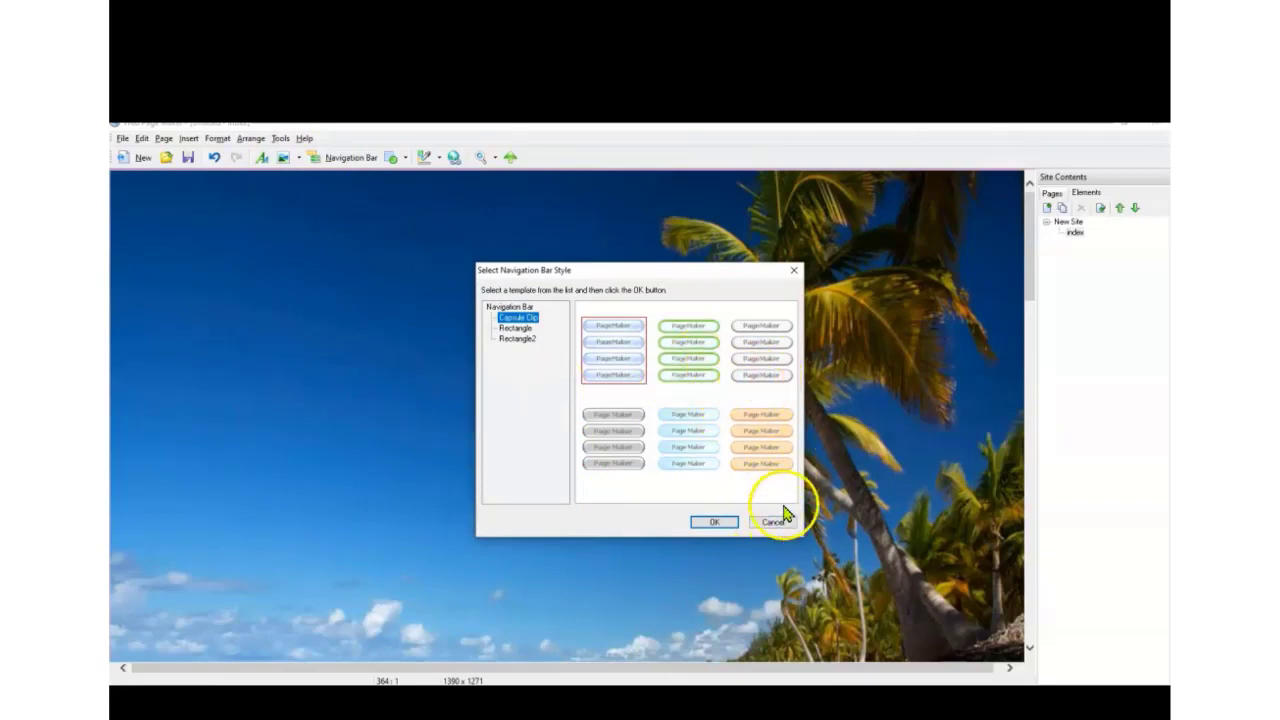
left_click(770, 450)
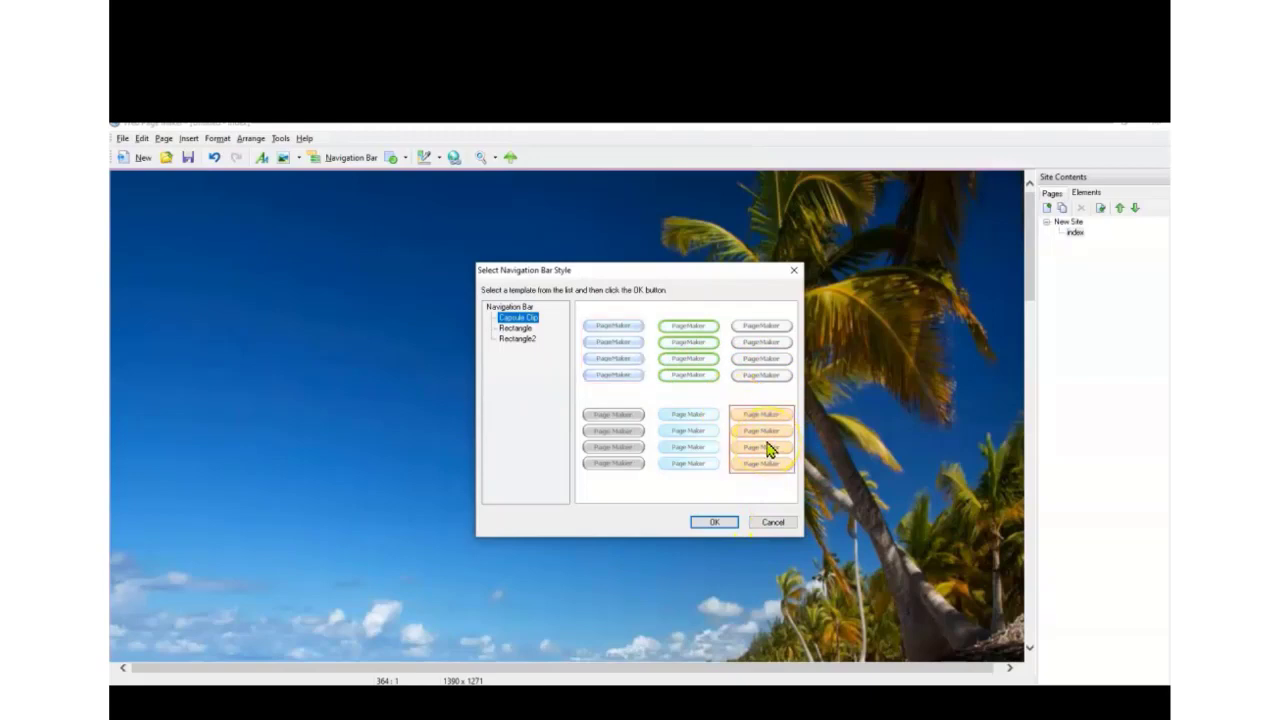
key("Return")
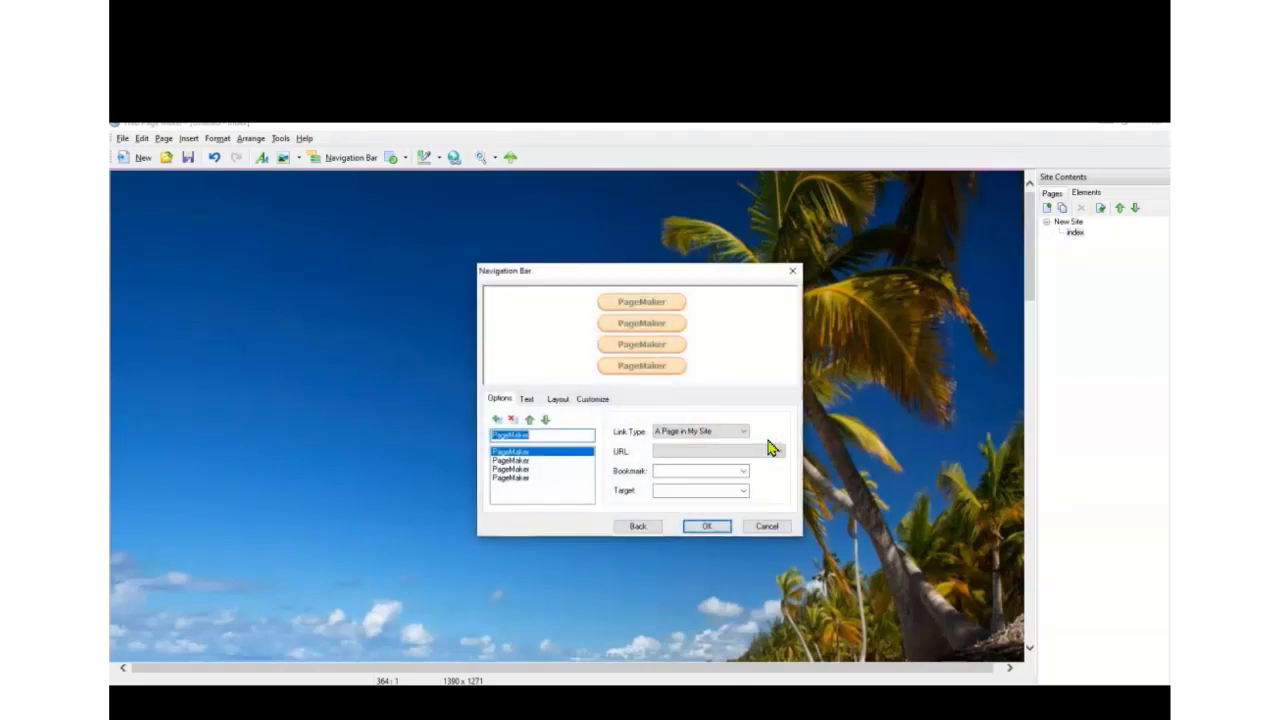
- Label the first three navigation buttons Home, Excercise and About the Project, and remove the fourth button
left_click(553, 435)
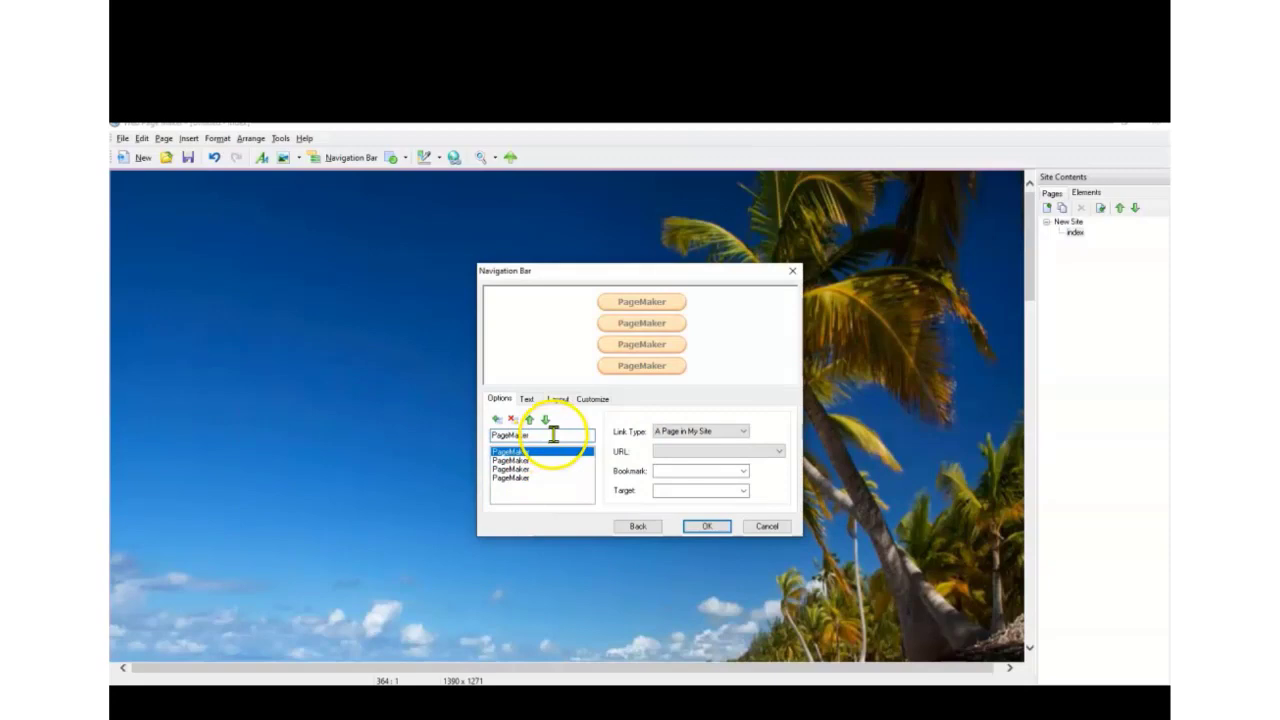
left_click_drag(553, 435, 437, 436)
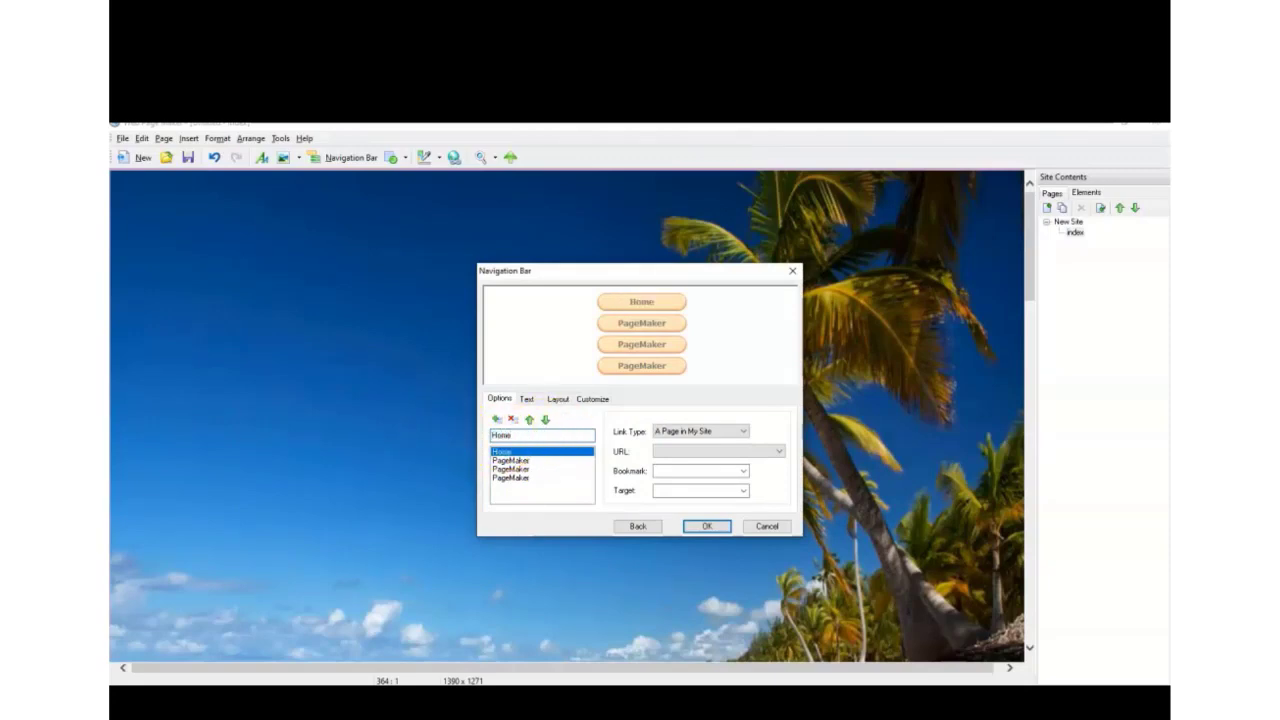
left_click(515, 460)
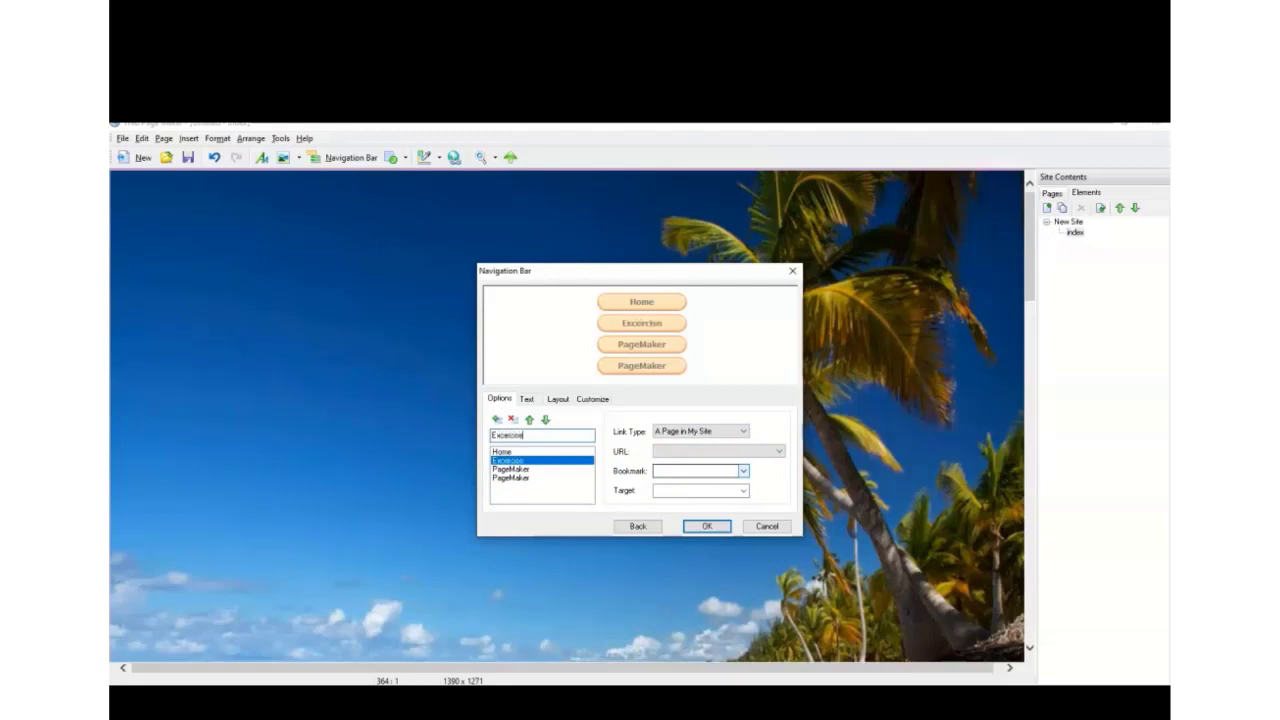
left_click(507, 469)
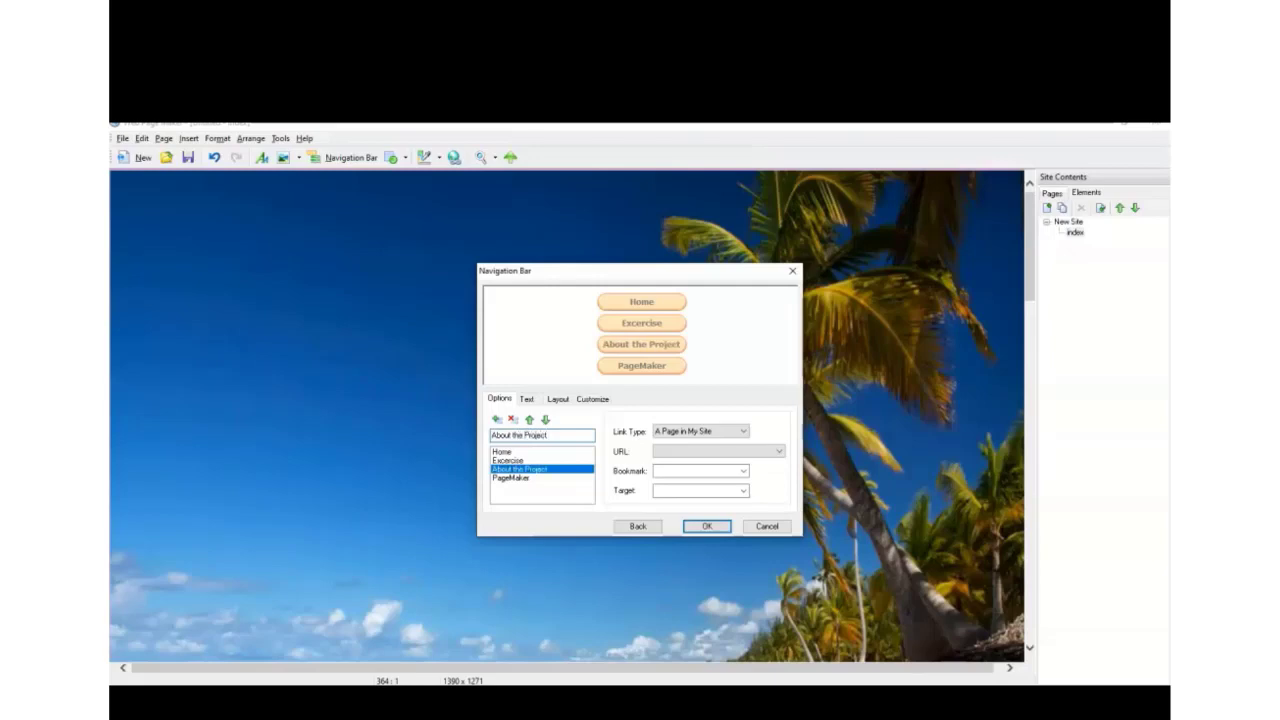
left_click(512, 478)
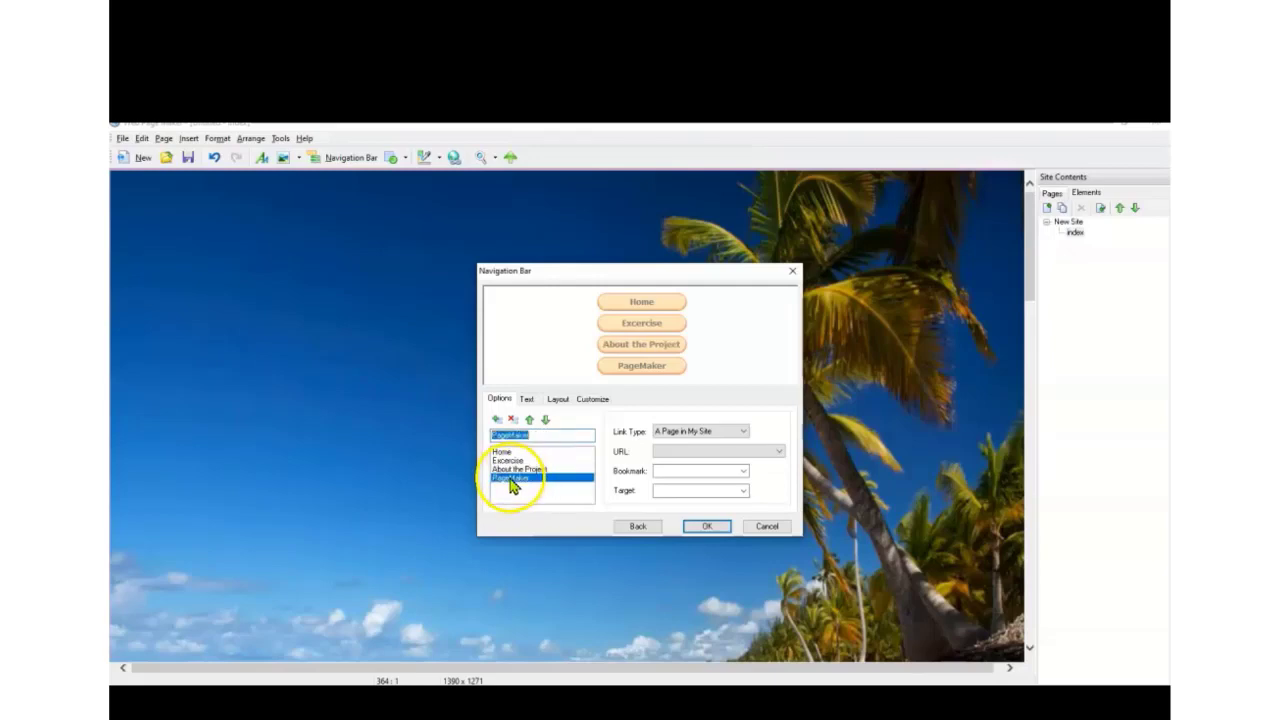
left_click(512, 421)
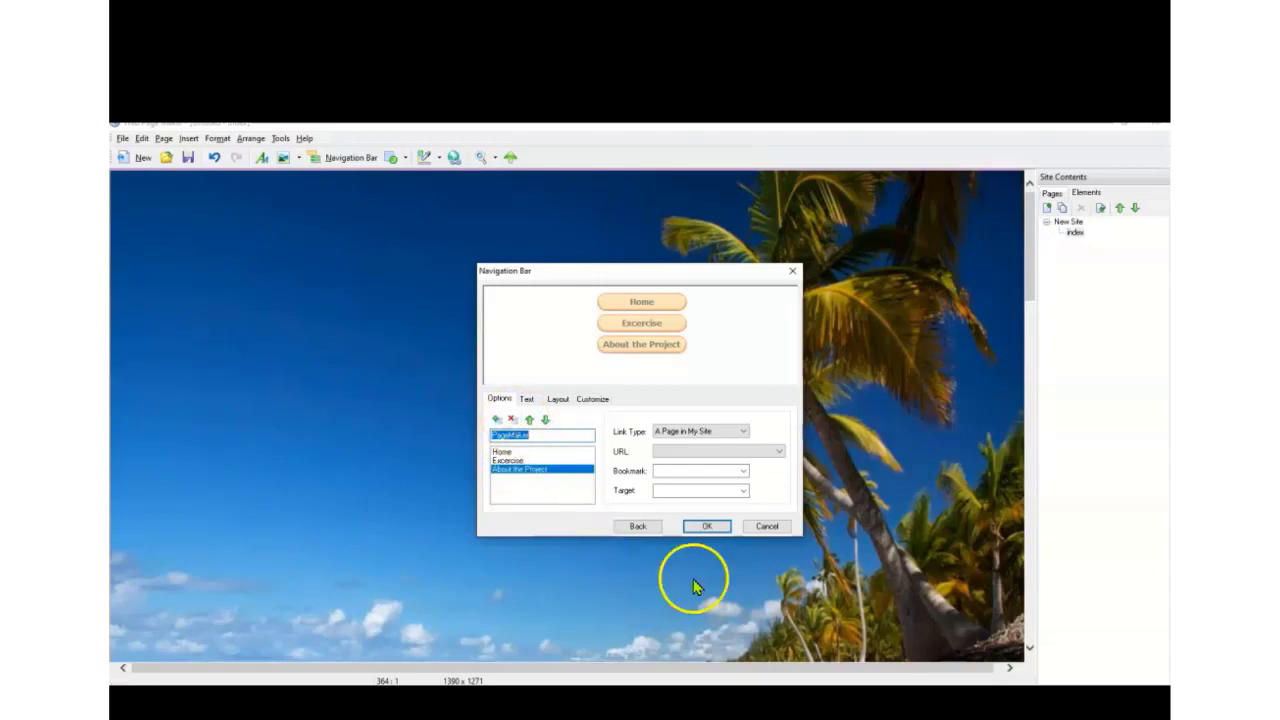
- Set the navigation bar's layout to Horizontal bar
left_click(557, 400)
left_click(563, 450)
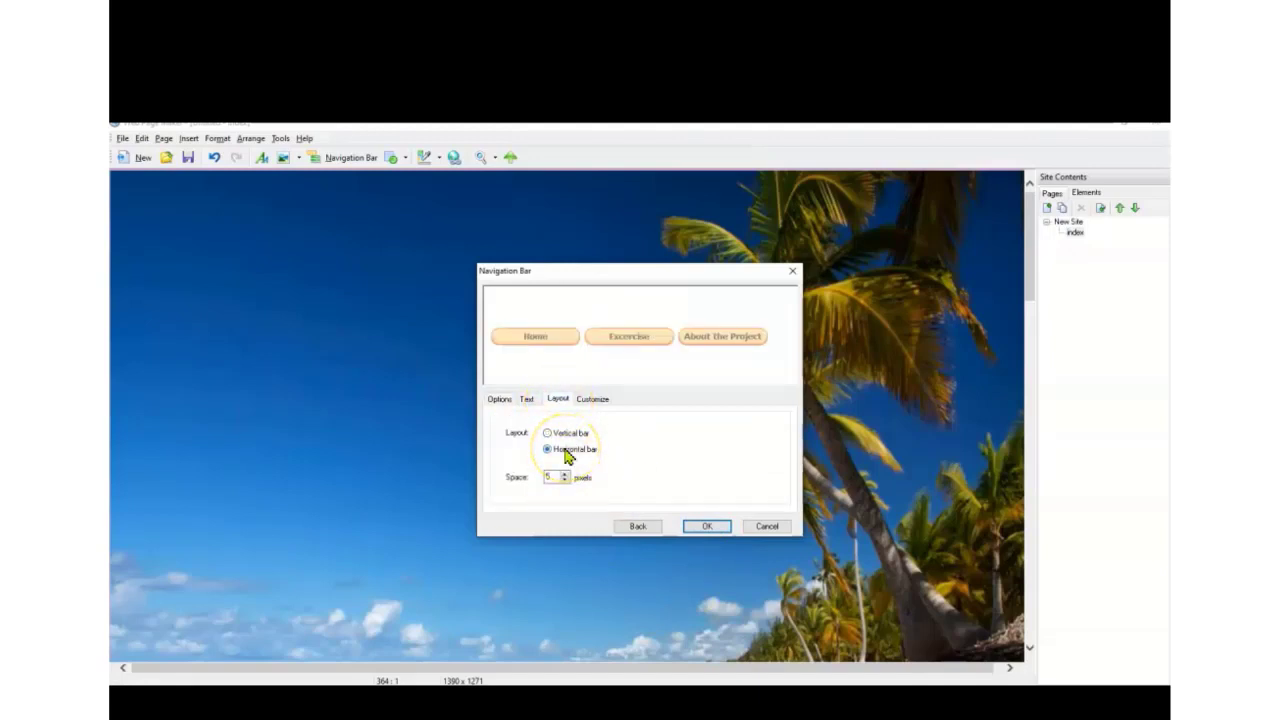
left_click(593, 404)
left_click(553, 401)
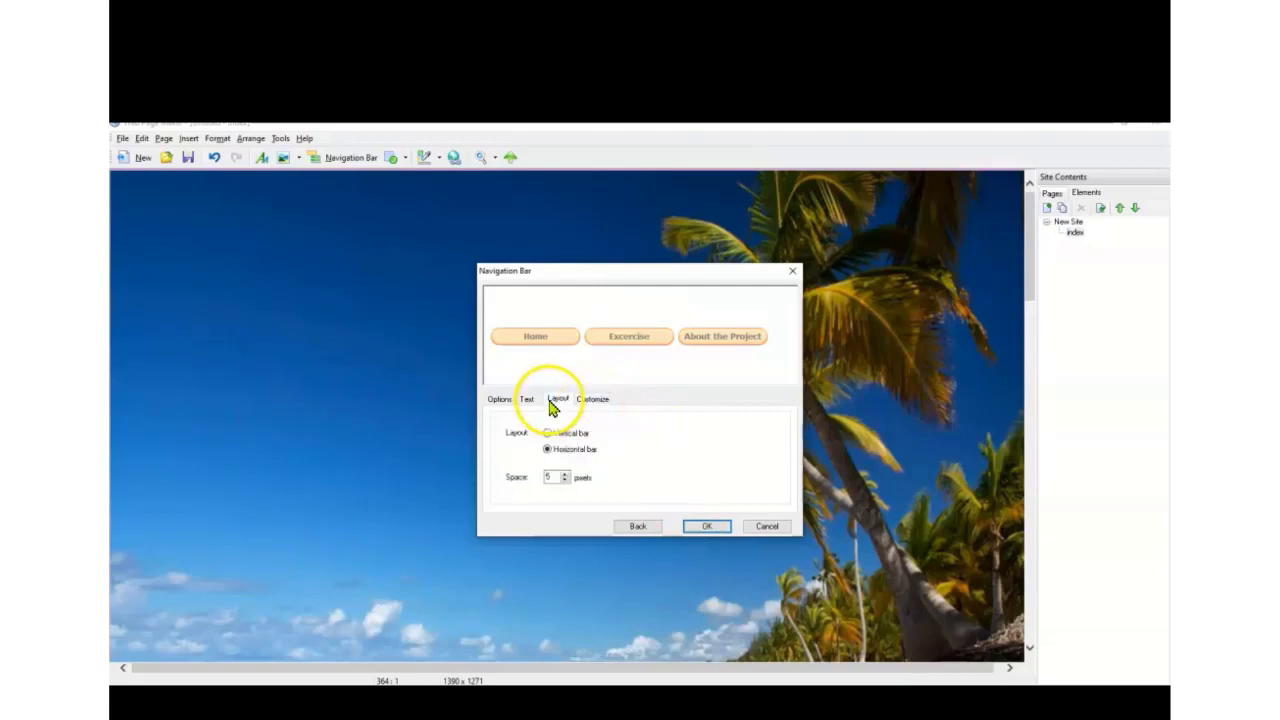
- Set the navigation bar's normal text color to red and mouseover text color to gold, and insert it on the page
left_click(525, 401)
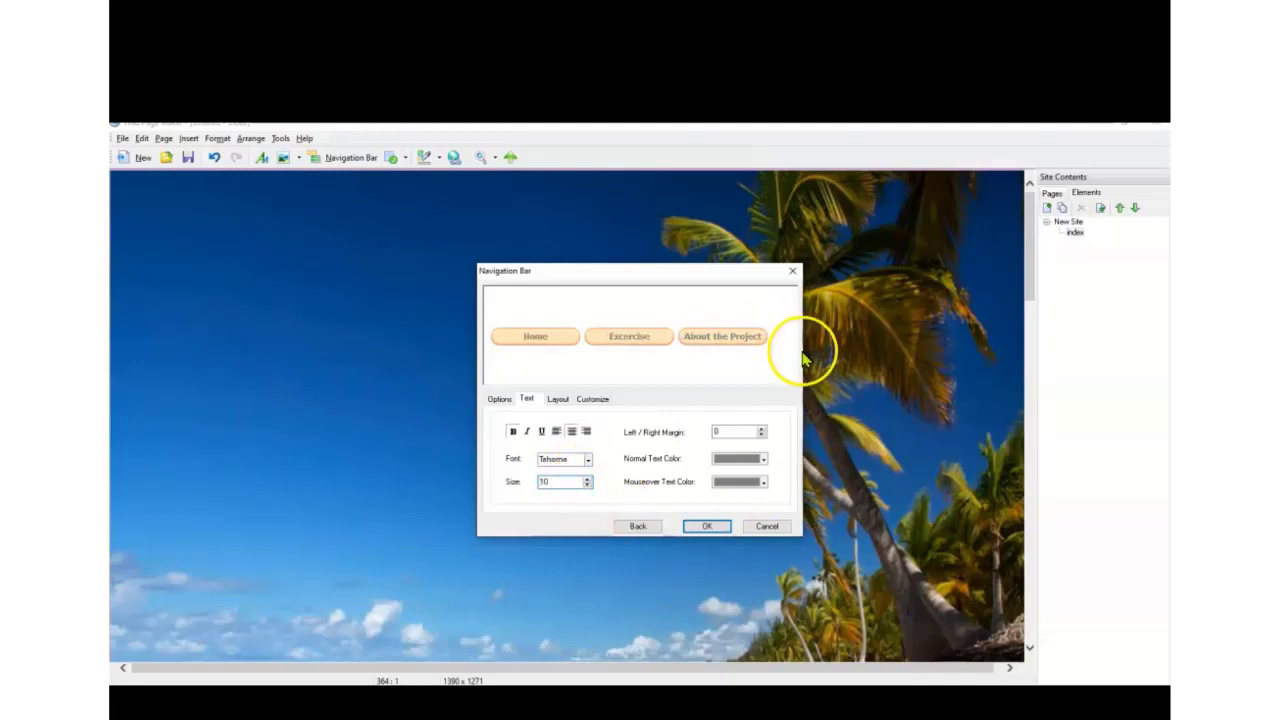
left_click(765, 460)
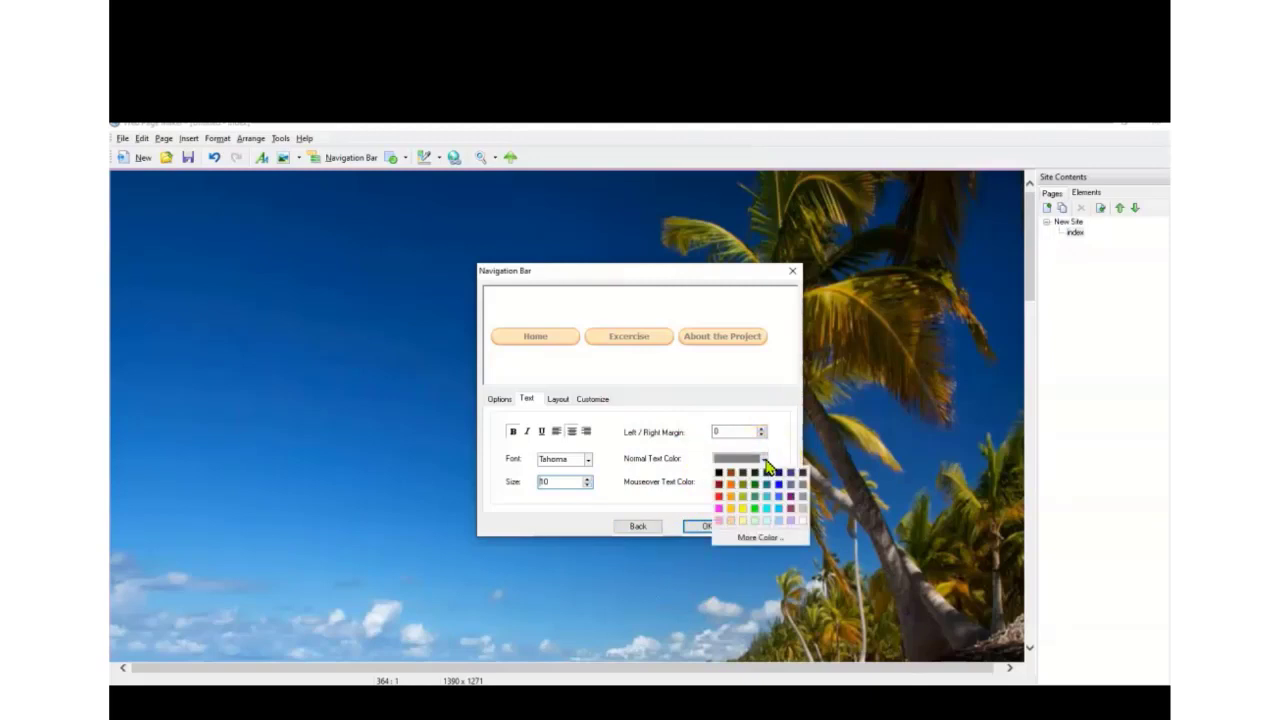
left_click(722, 500)
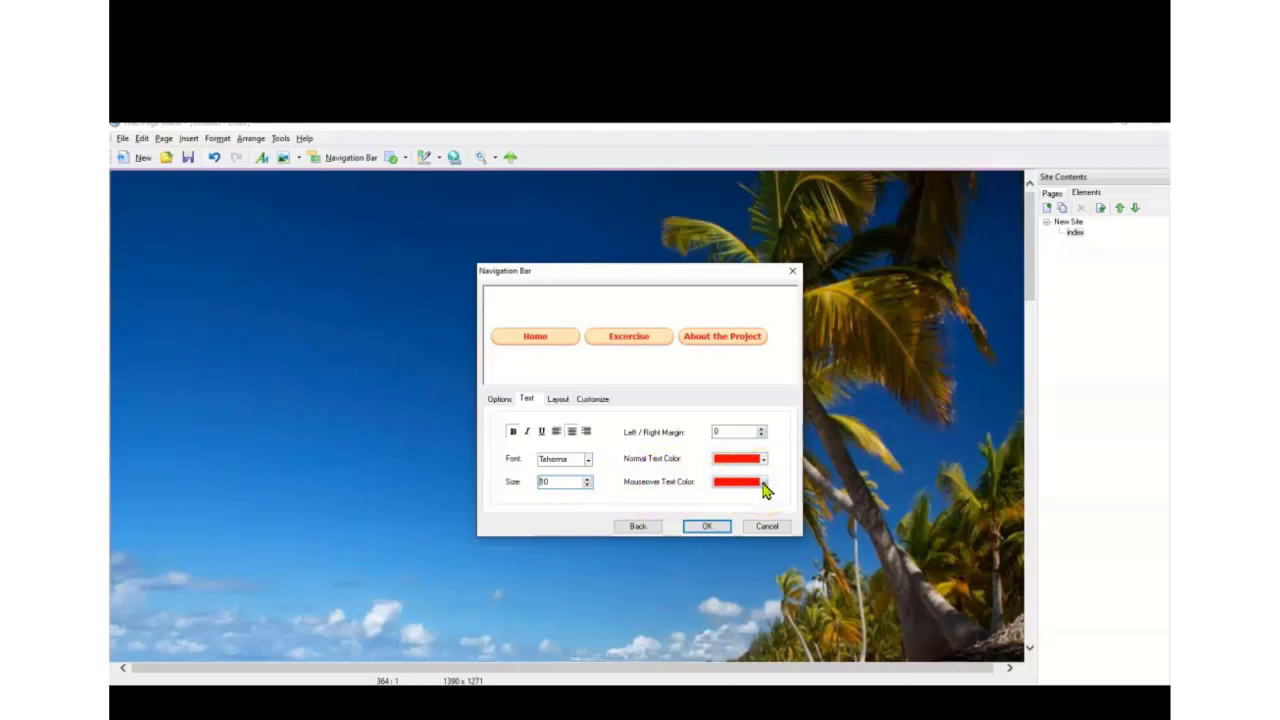
left_click(764, 483)
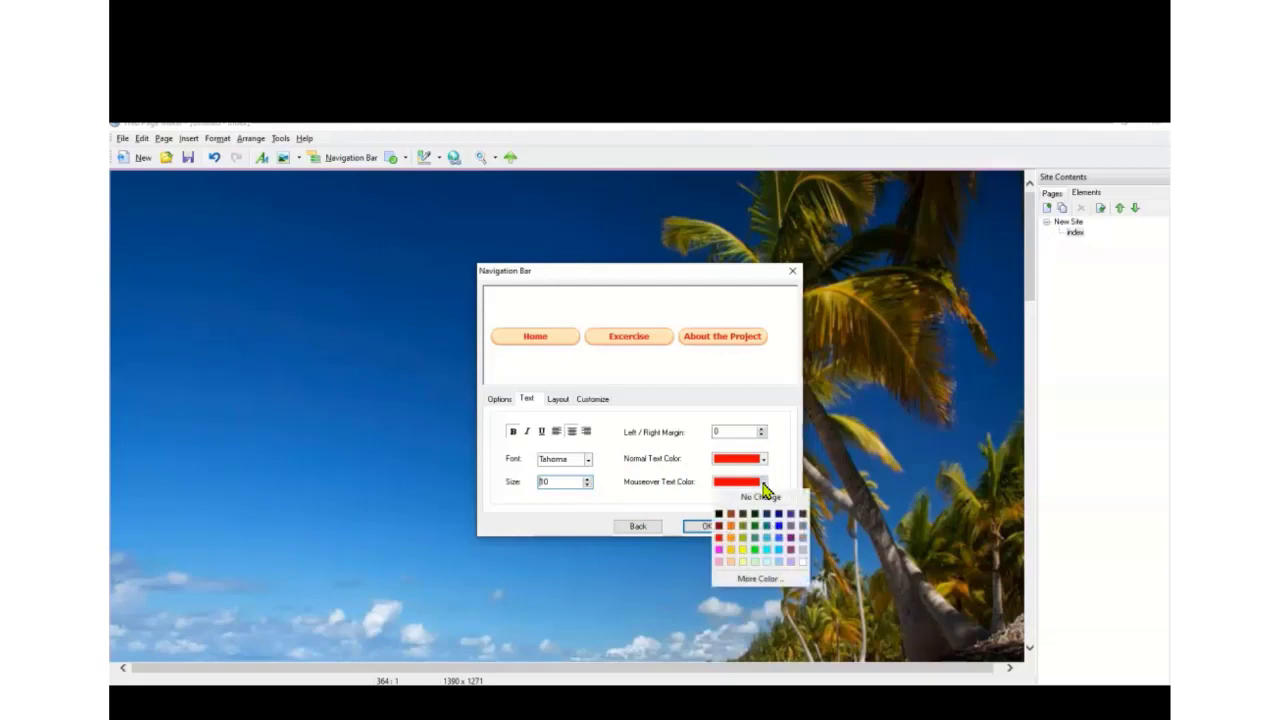
left_click(730, 549)
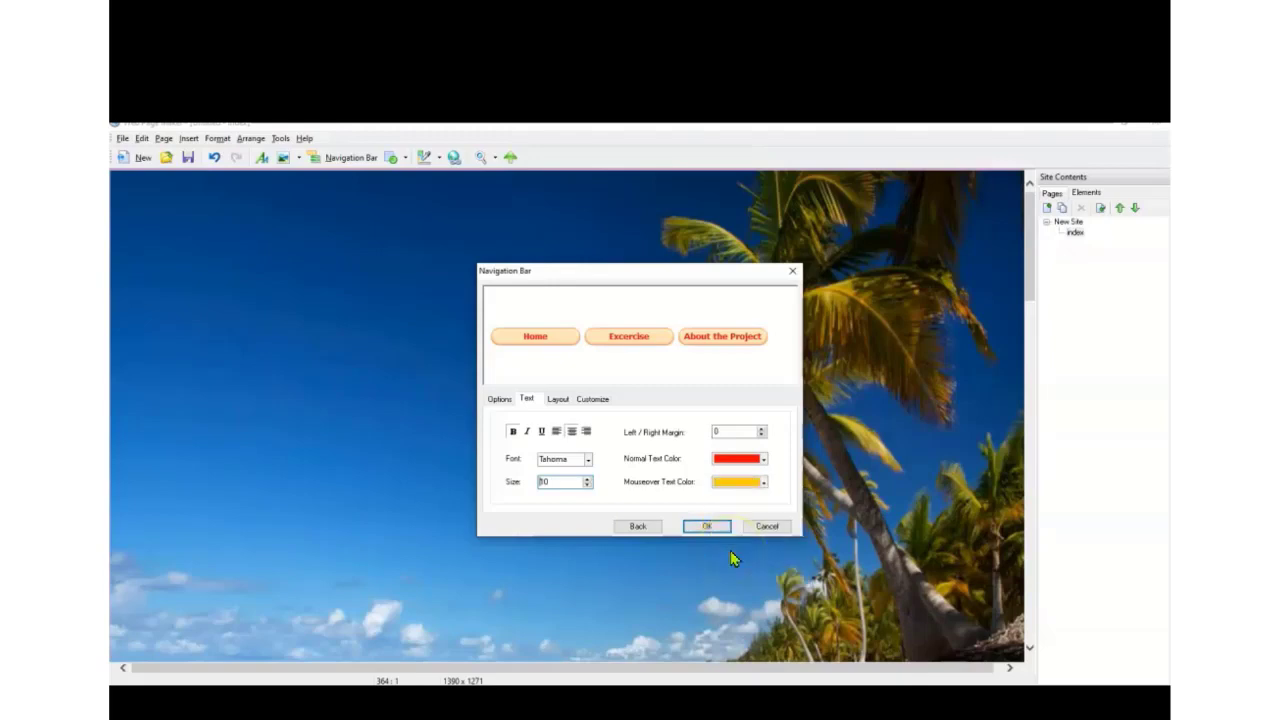
left_click(703, 530)
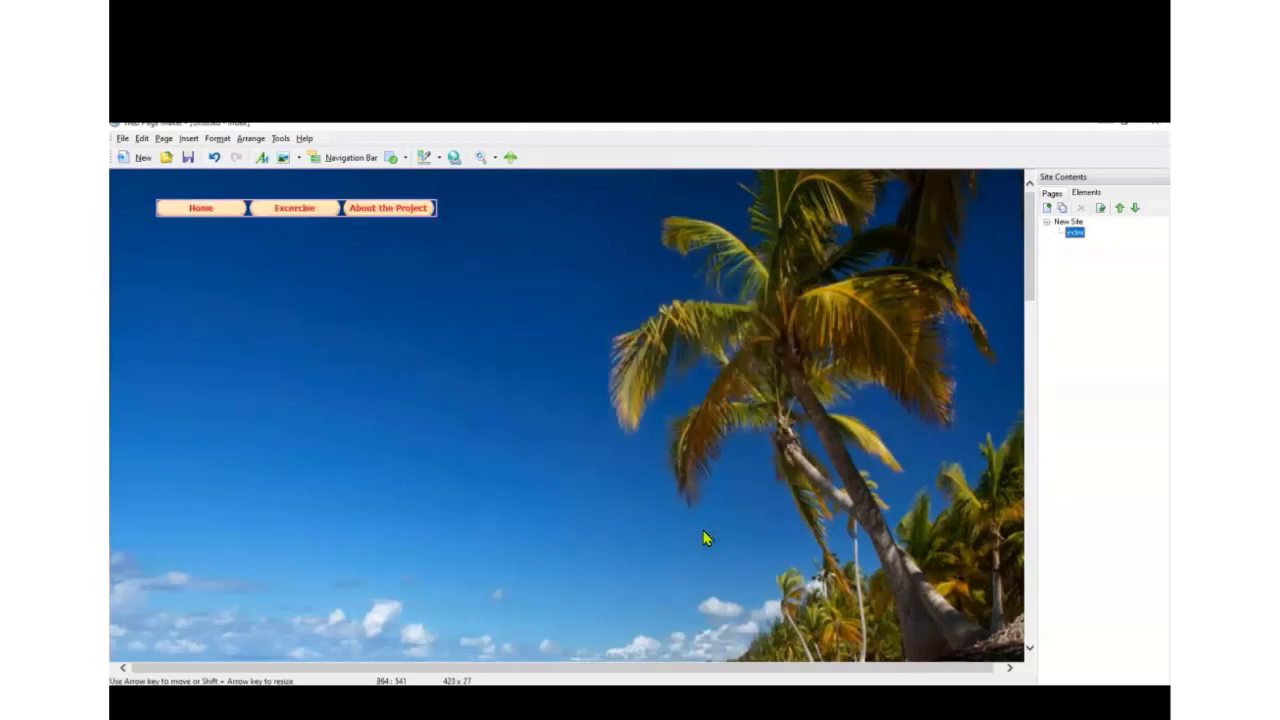
- Move the navigation bar slightly right and down on the index page
left_click(414, 266)
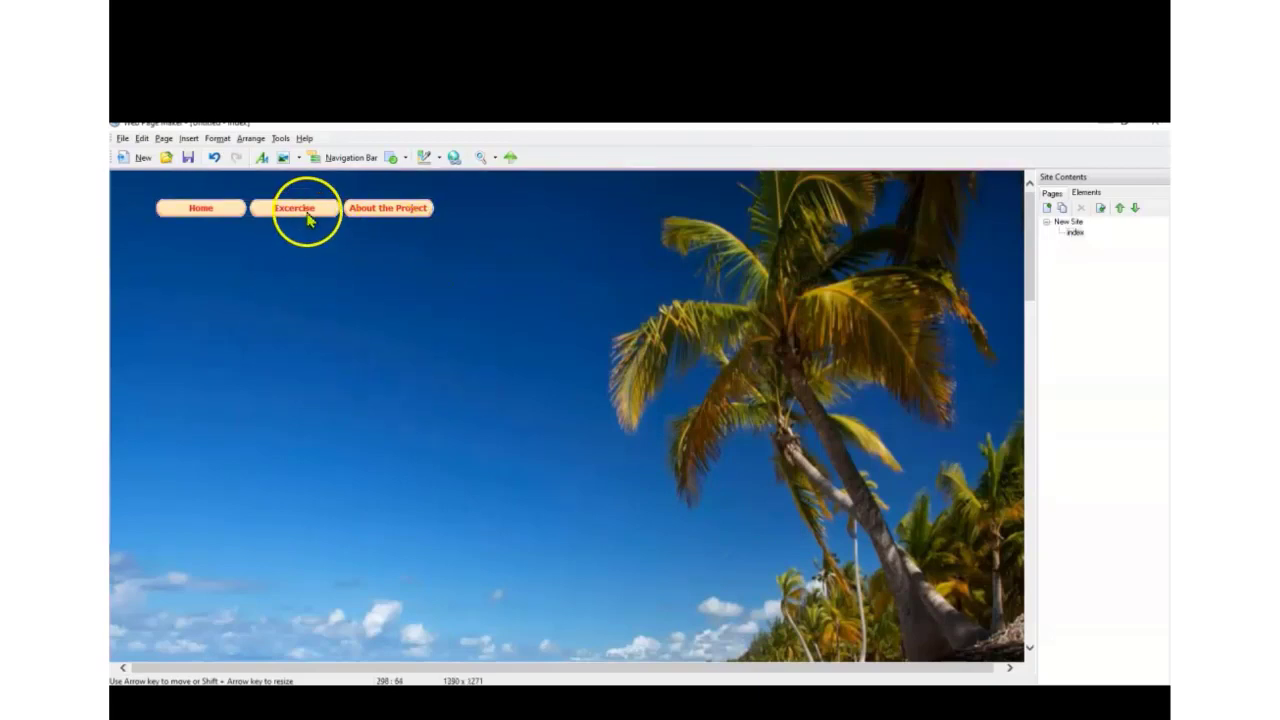
left_click_drag(310, 213, 352, 215)
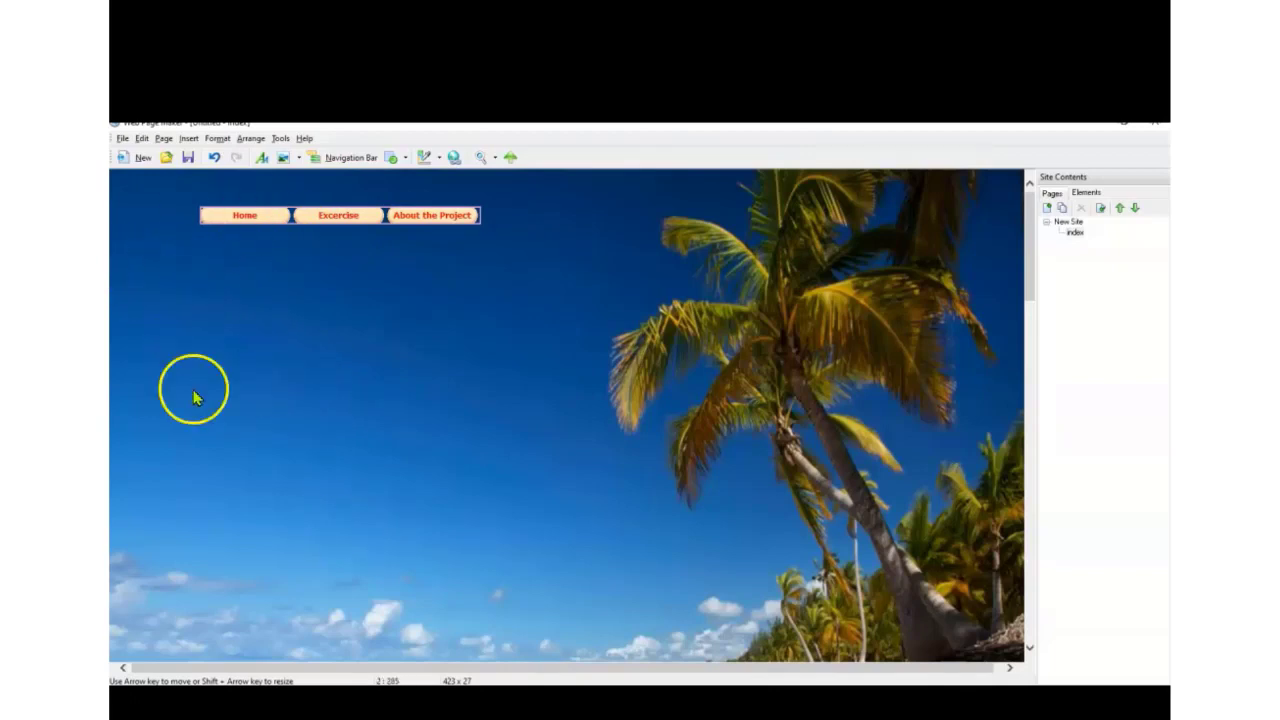
- Insert a marquee below the navigation bar and enter the text Welcome to My Project in Segoe Script
left_click(188, 139)
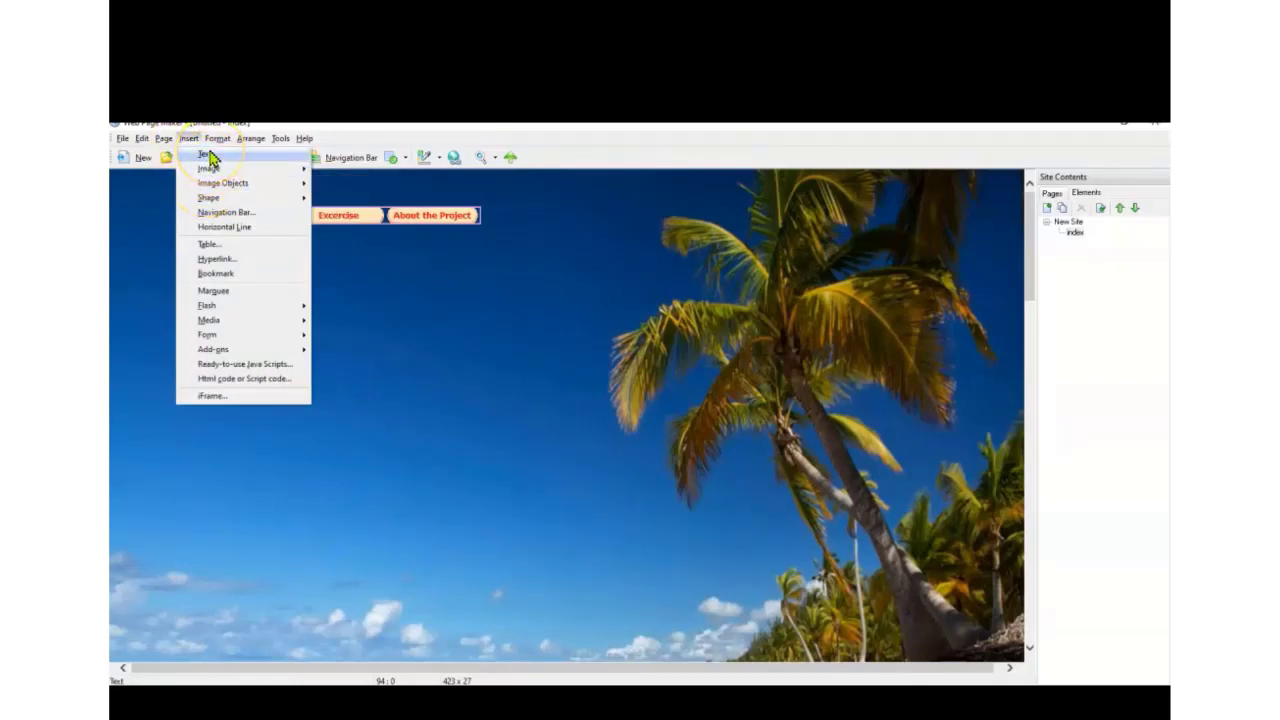
left_click(214, 291)
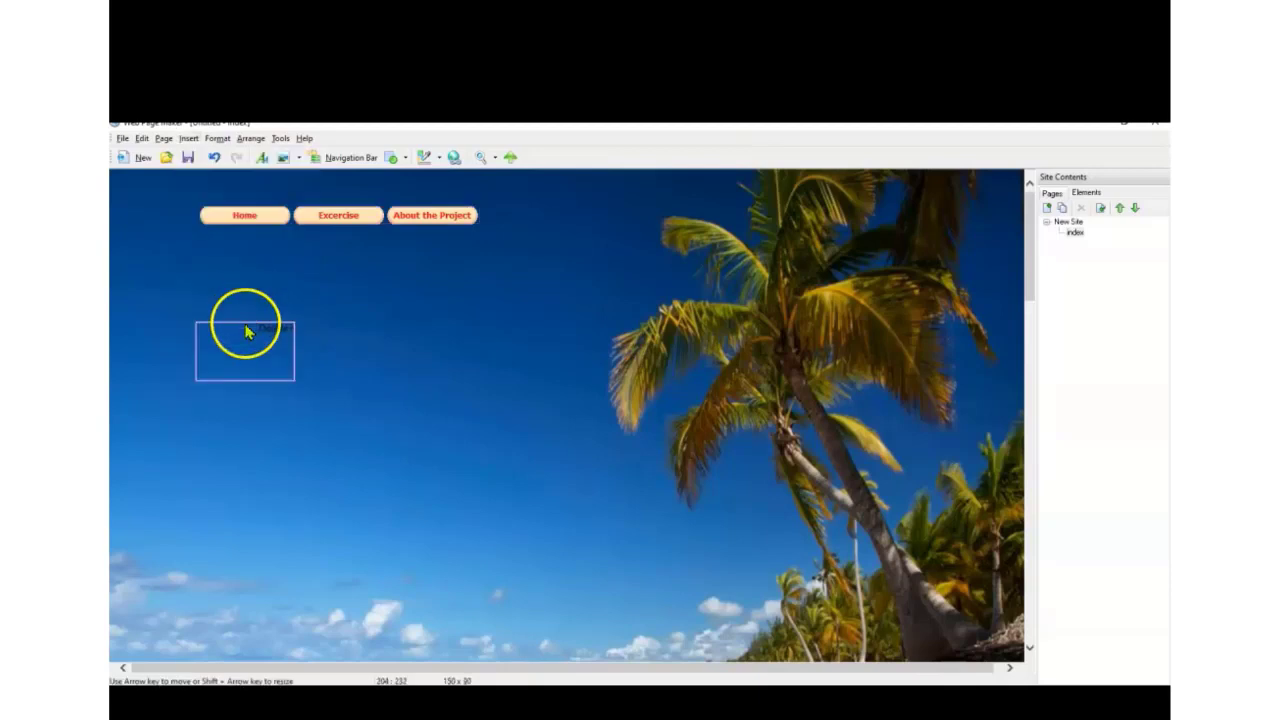
double_click(259, 326)
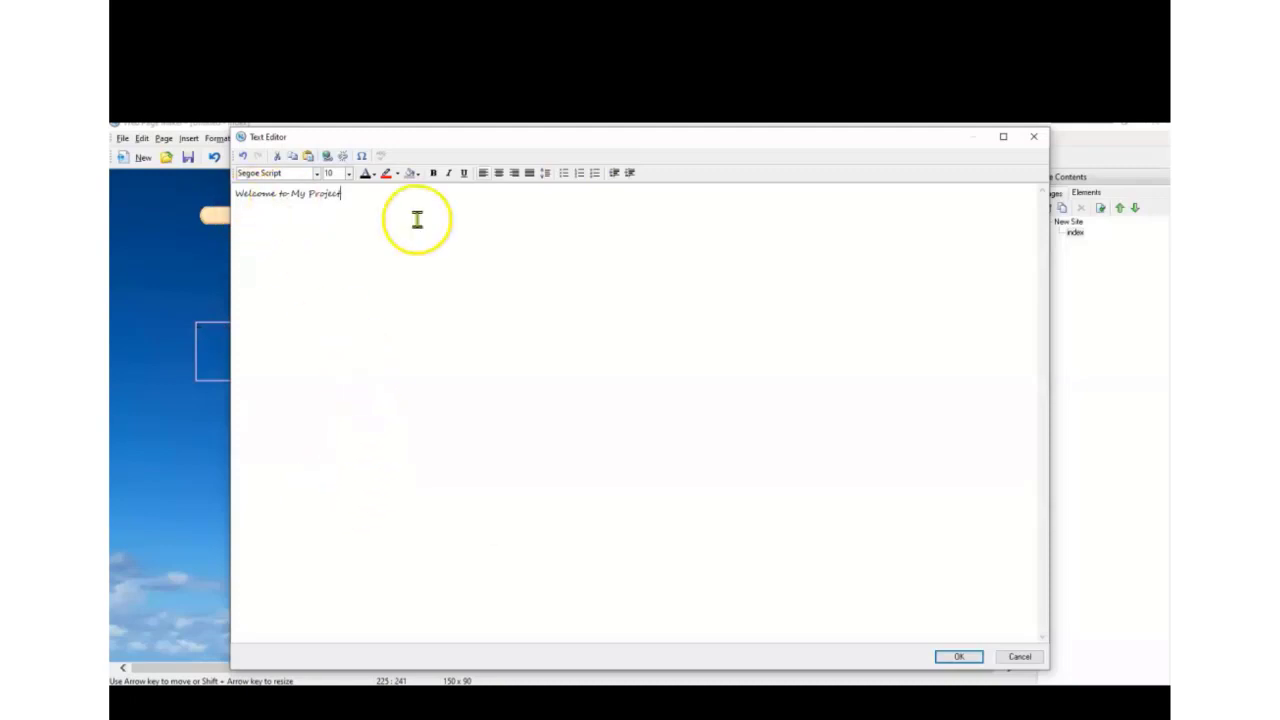
- Format the marquee text as size 14, bold, with a white highlight, and save the changes to the text object
key("ctrl+a")
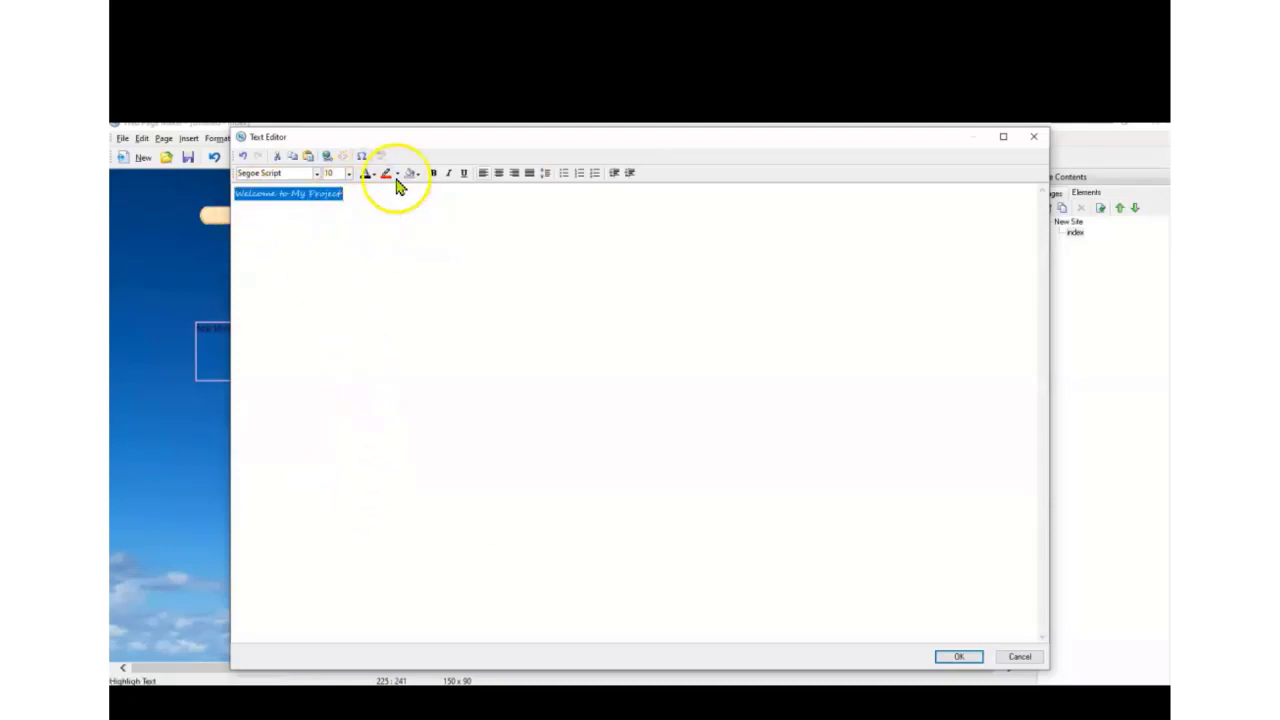
left_click(348, 173)
left_click(333, 267)
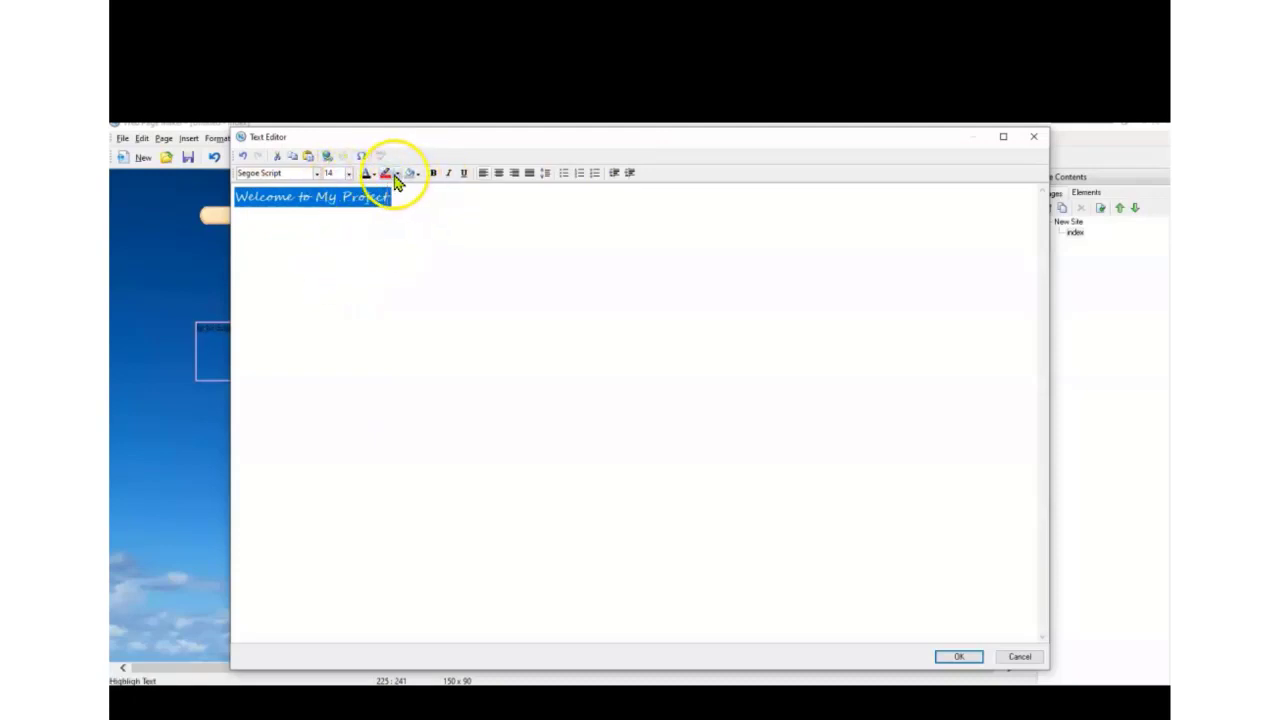
left_click(399, 174)
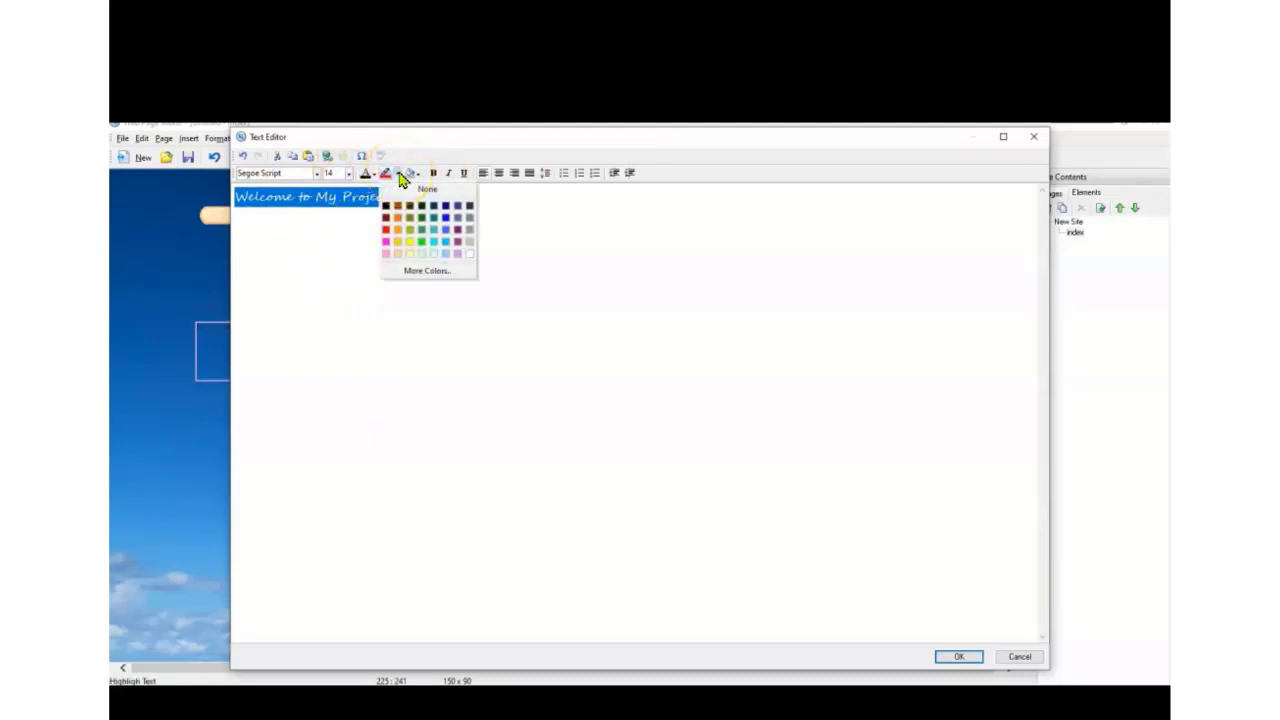
left_click(469, 254)
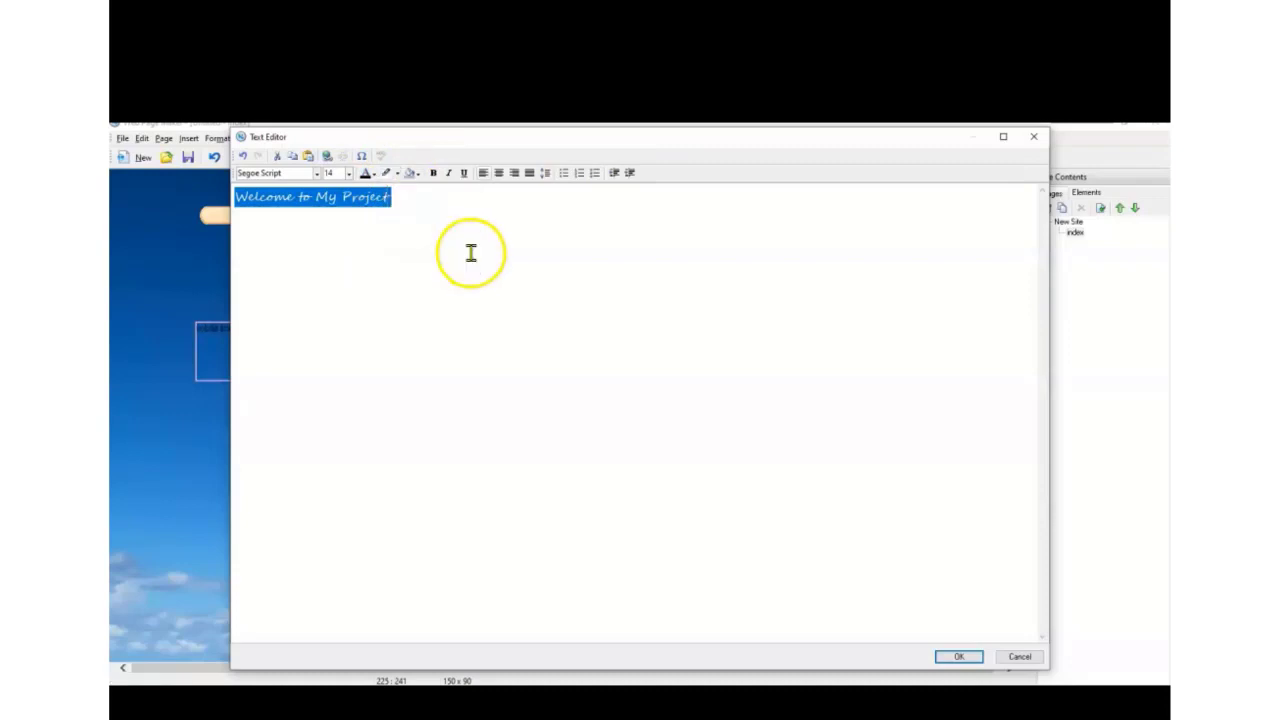
left_click(431, 175)
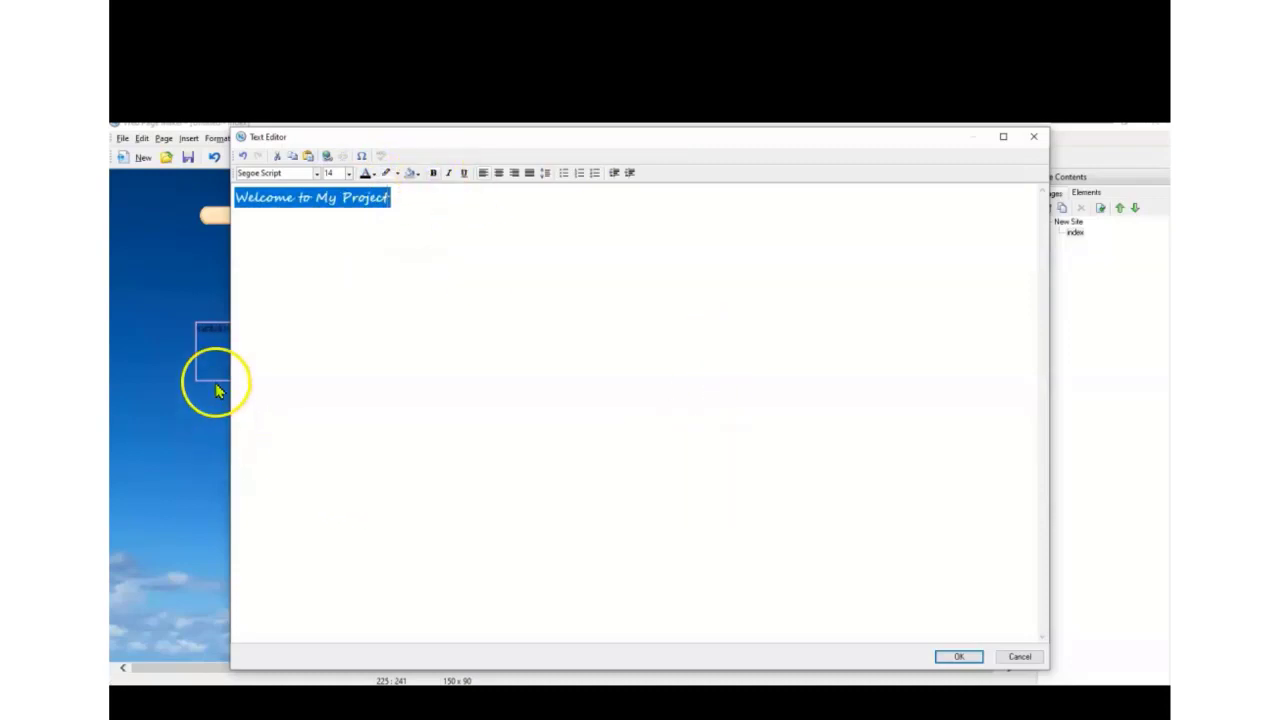
left_click(1038, 146)
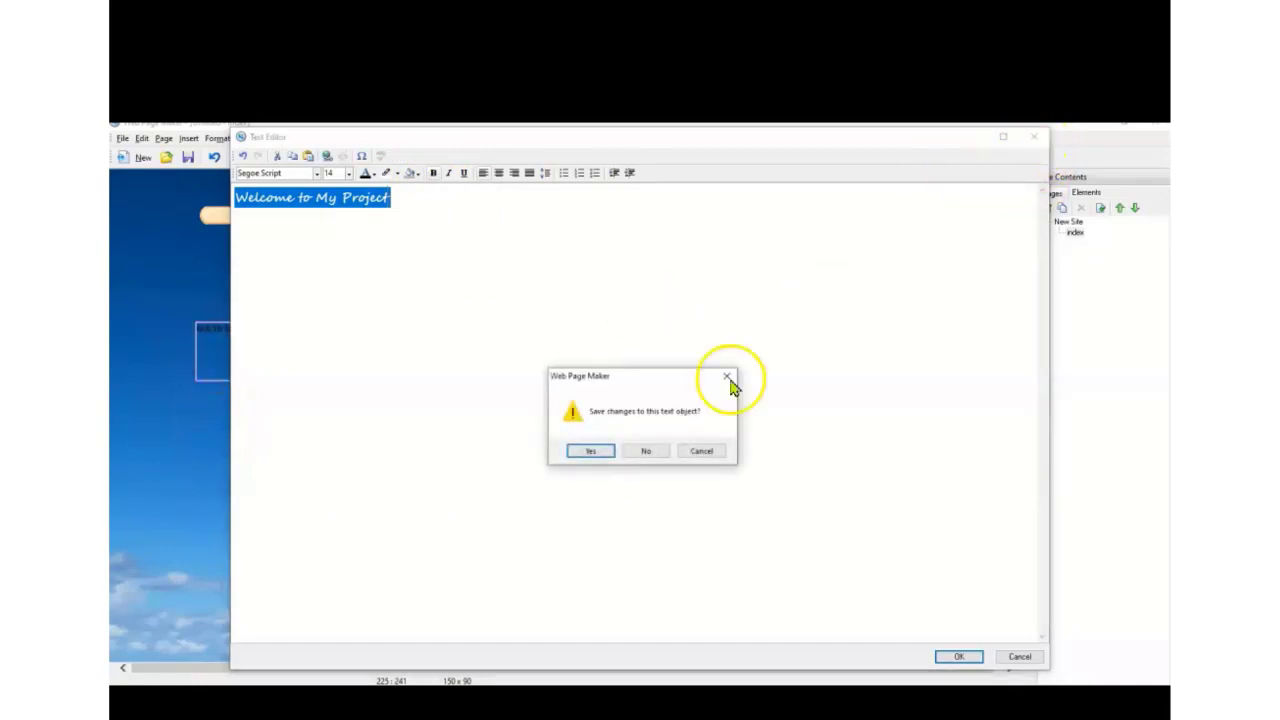
left_click(589, 452)
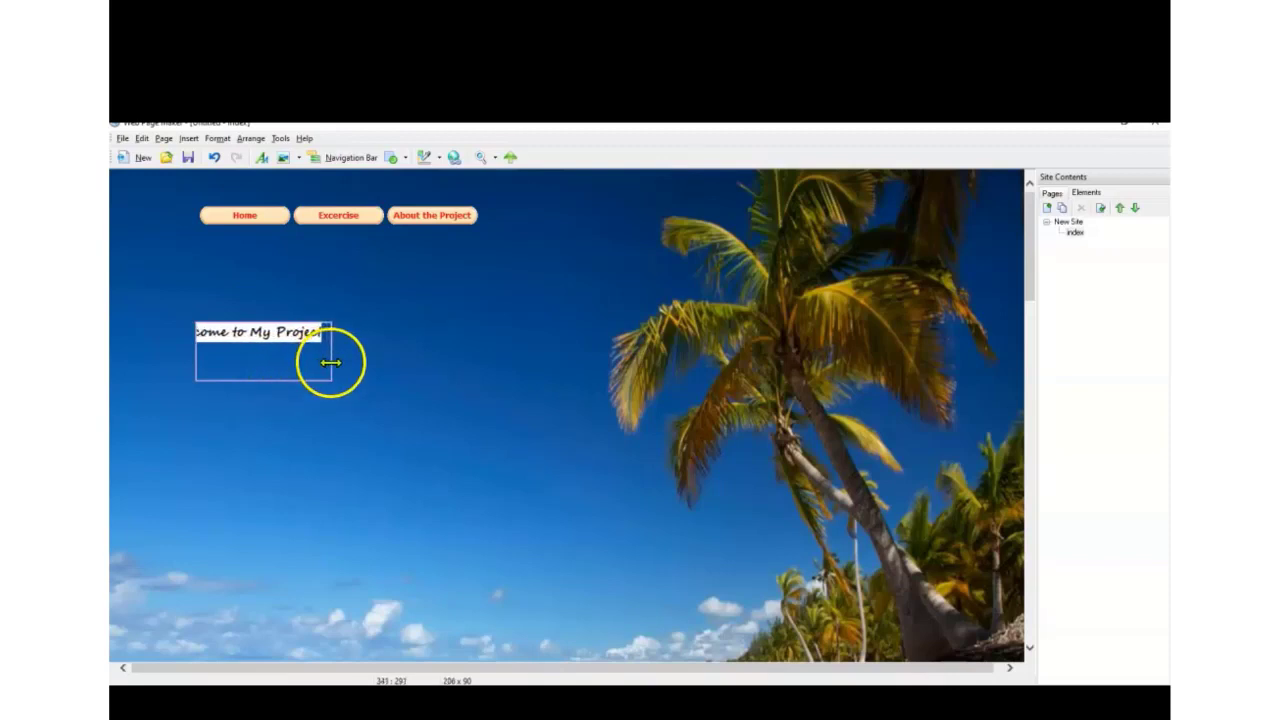
- Resize the marquee to about 372 x 43 pixels so it sits beside the About the Project button
left_click_drag(331, 363, 286, 353)
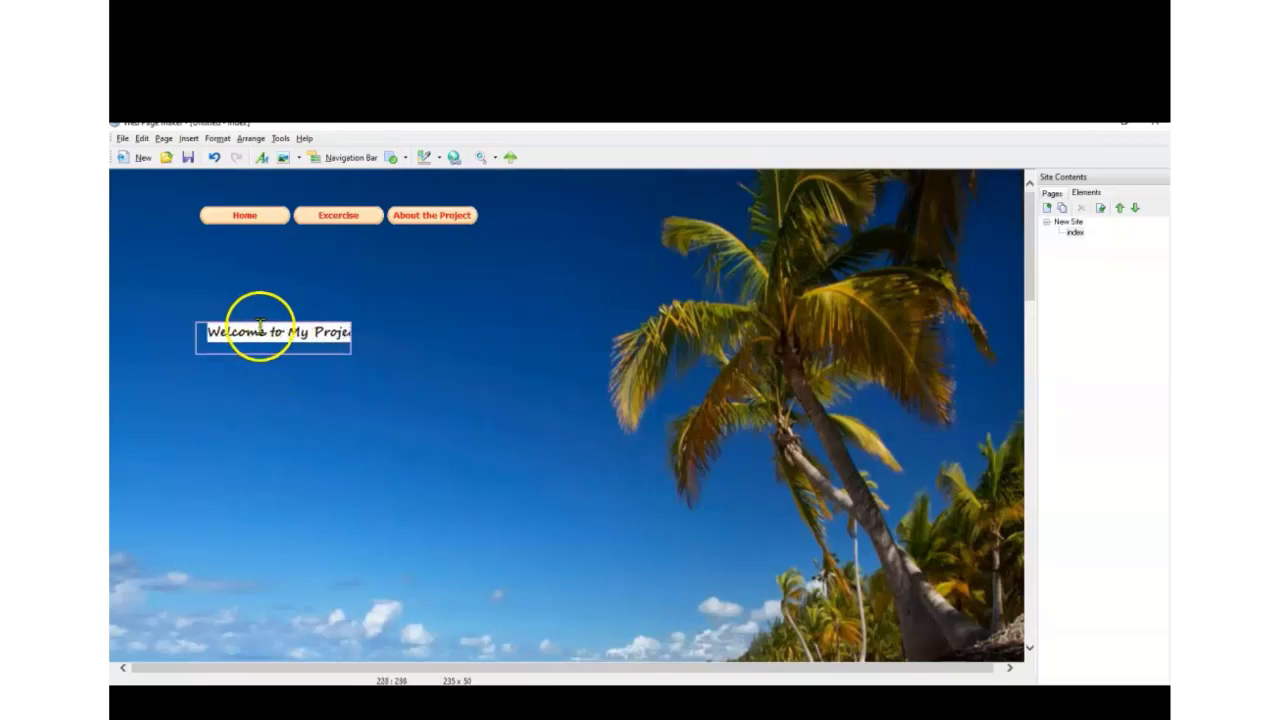
left_click_drag(245, 323, 223, 255)
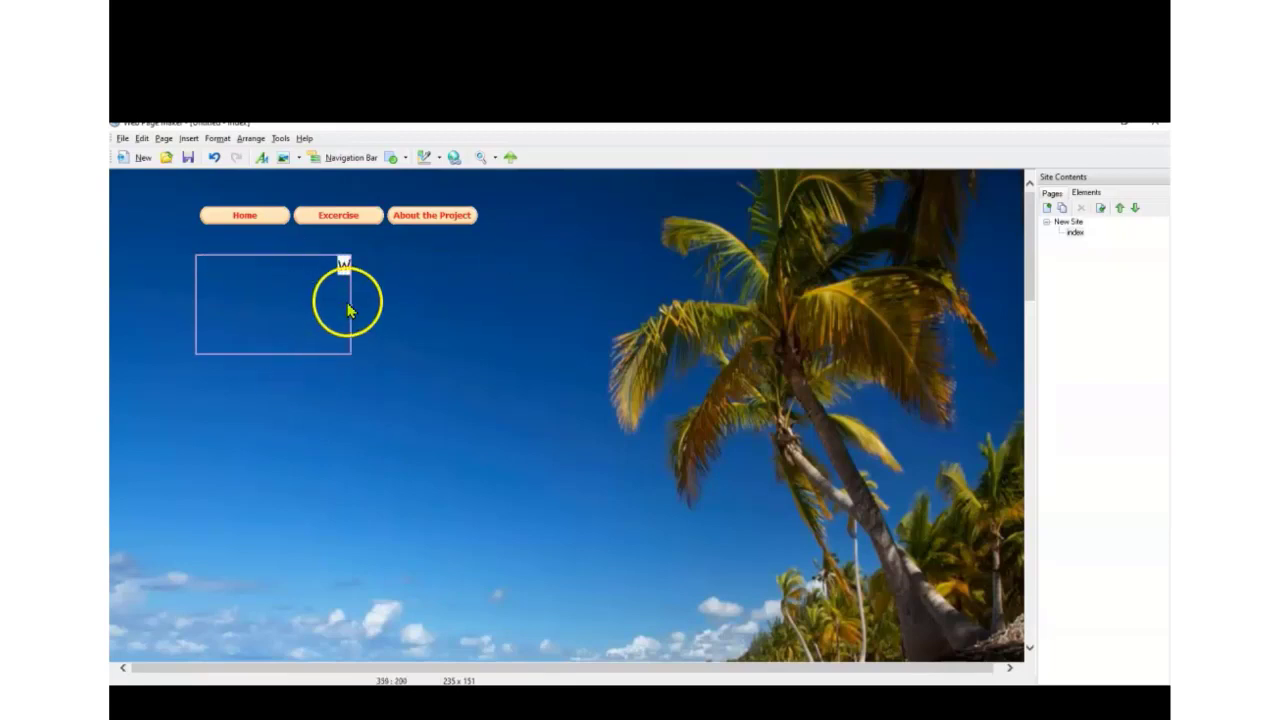
left_click_drag(351, 304, 726, 318)
left_click_drag(641, 255, 663, 209)
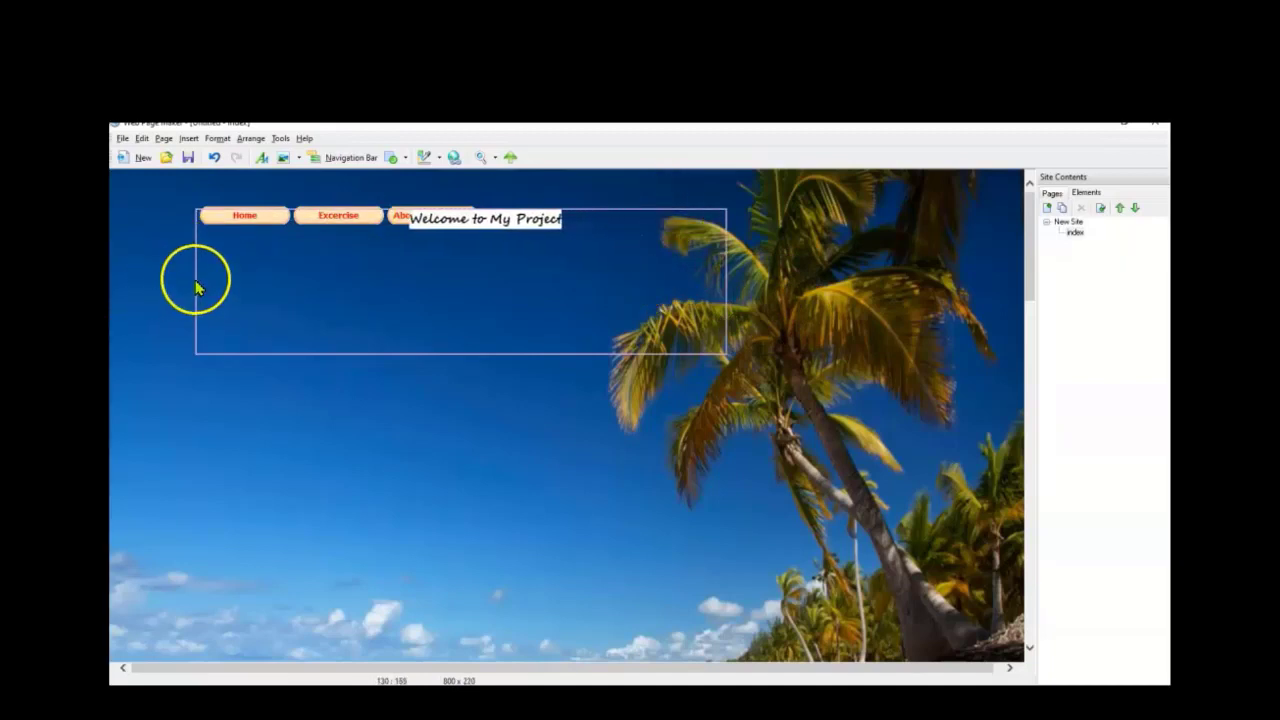
left_click_drag(196, 284, 480, 257)
left_click_drag(634, 353, 654, 238)
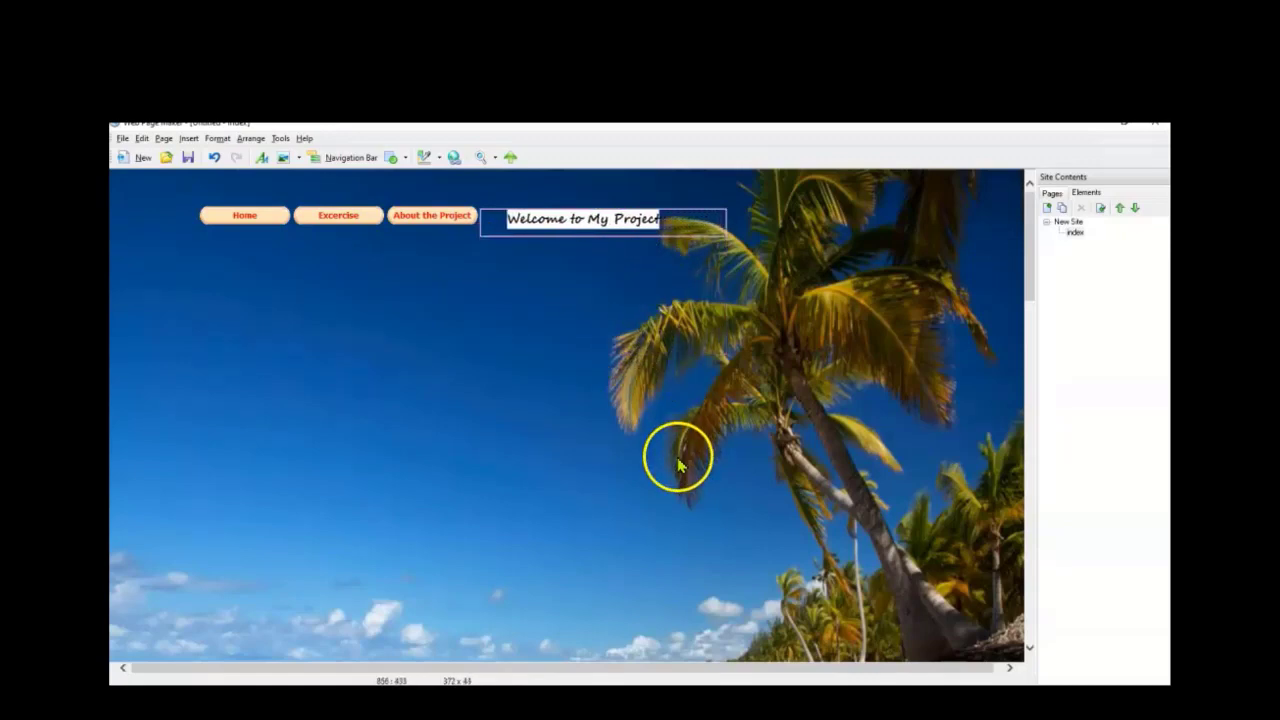
- Insert a text box below the navigation bar, near the page's left edge, and size it to about 258 x 394 pixels
left_click(189, 138)
left_click(212, 160)
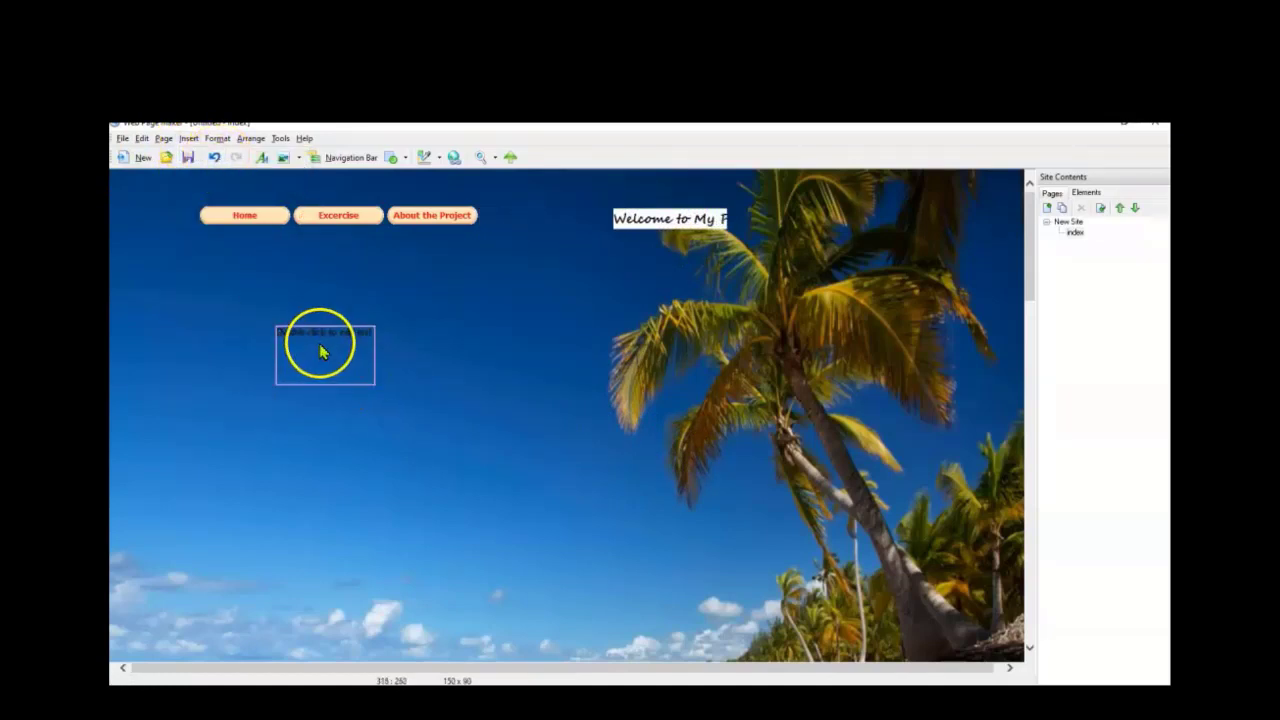
left_click_drag(318, 330, 175, 250)
left_click_drag(231, 304, 303, 486)
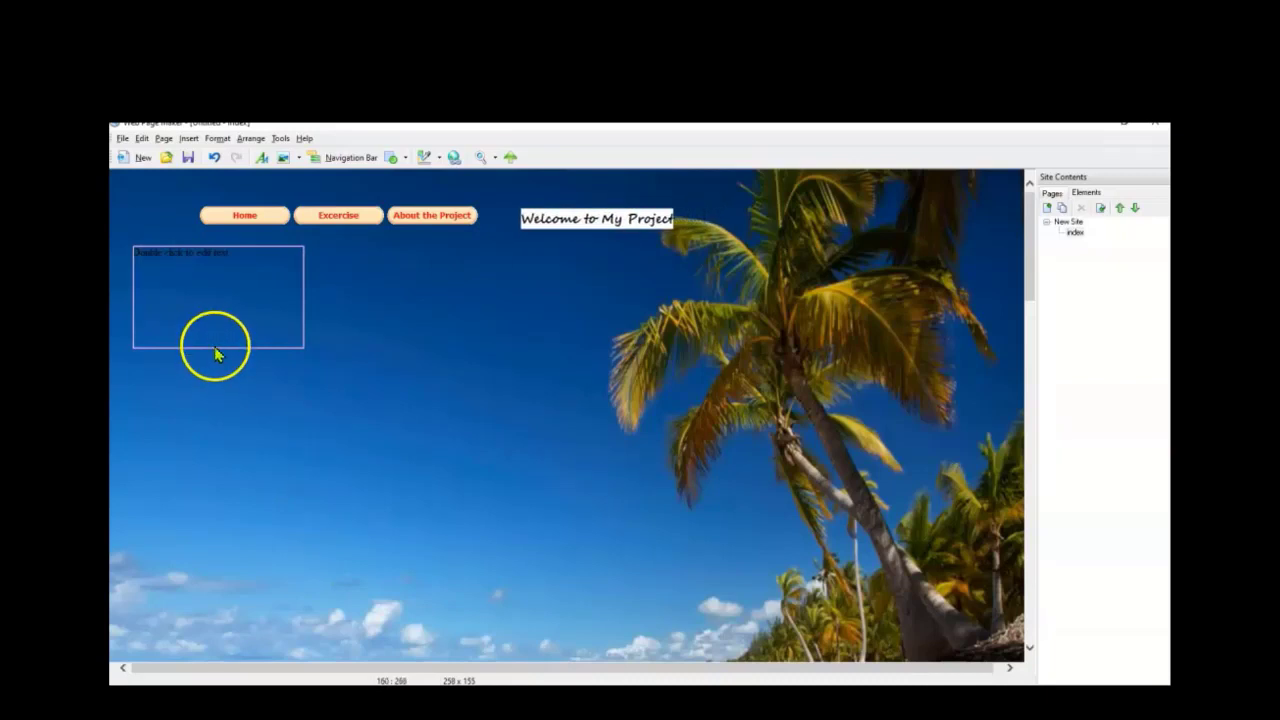
left_click_drag(215, 350, 171, 508)
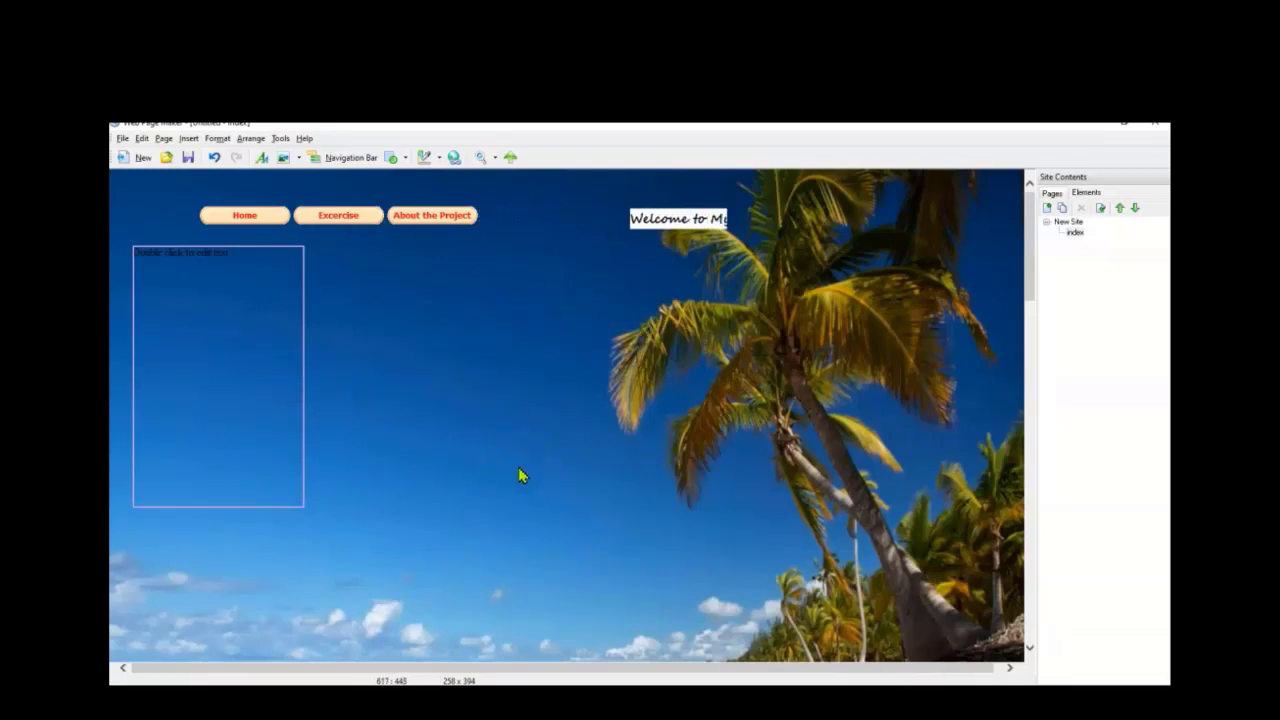
left_click(1080, 234)
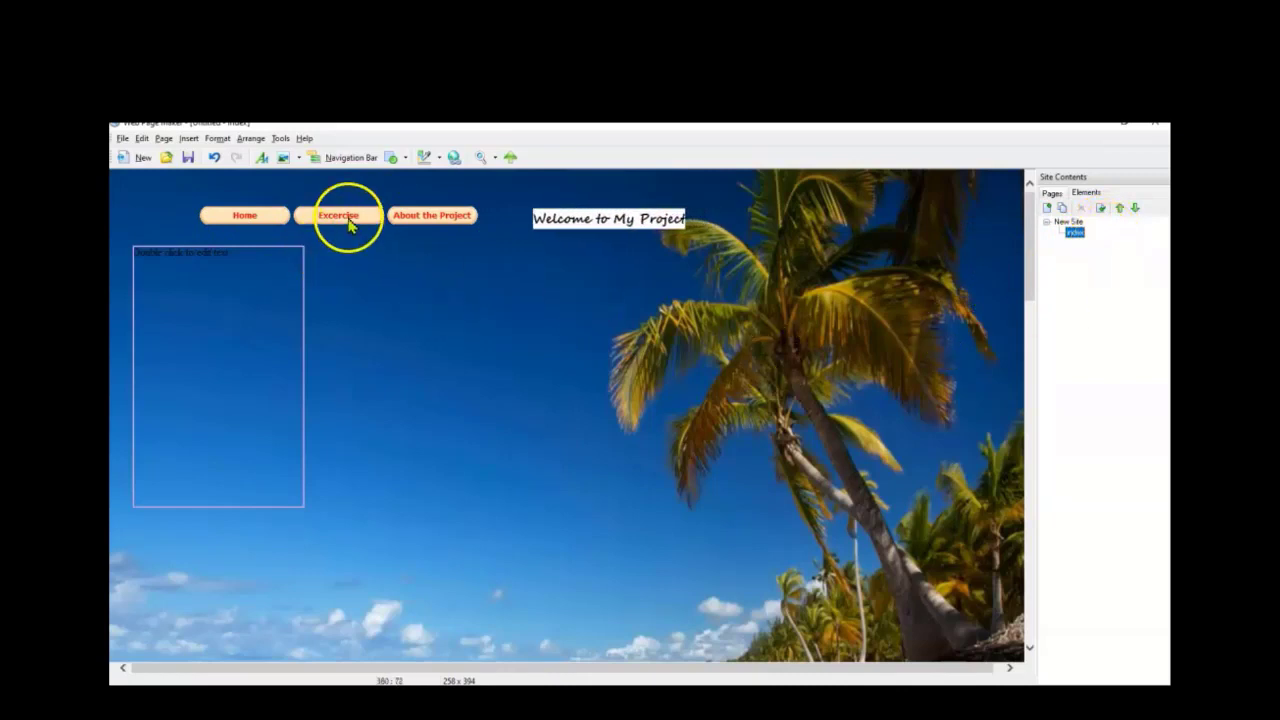
left_click(349, 224)
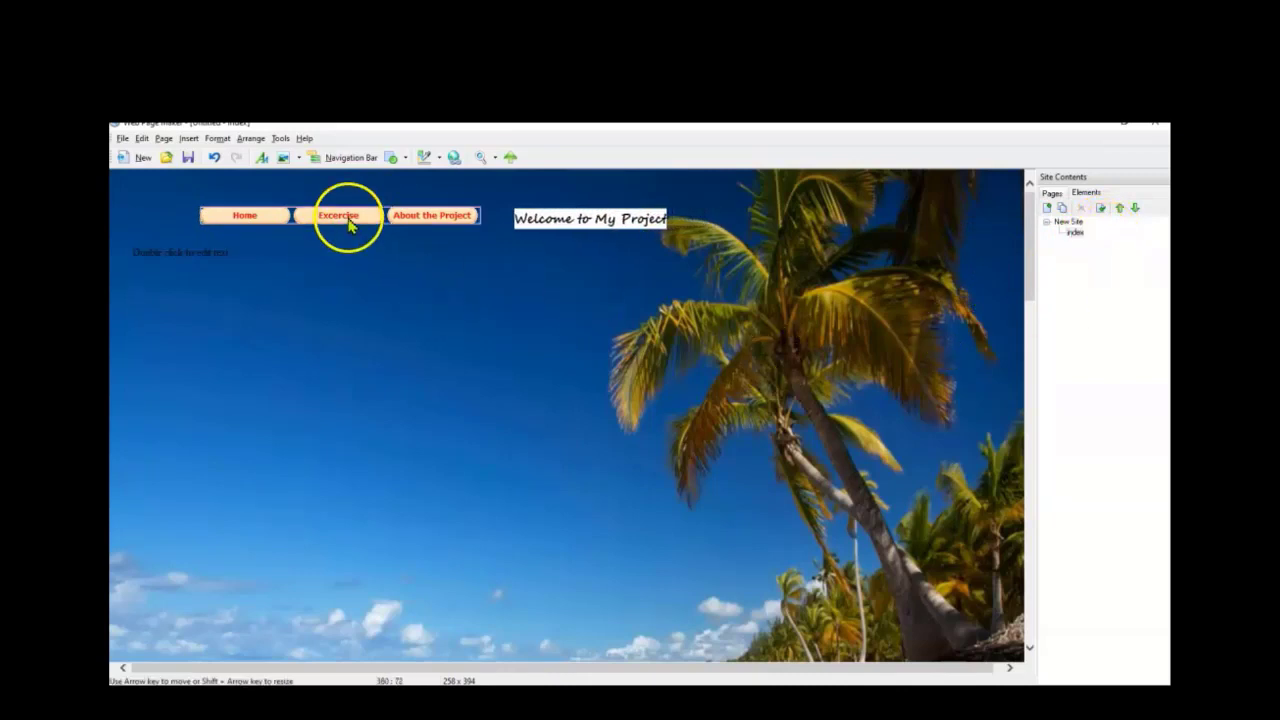
- Add a new page to the site after index and name it exercise
left_click(1076, 233)
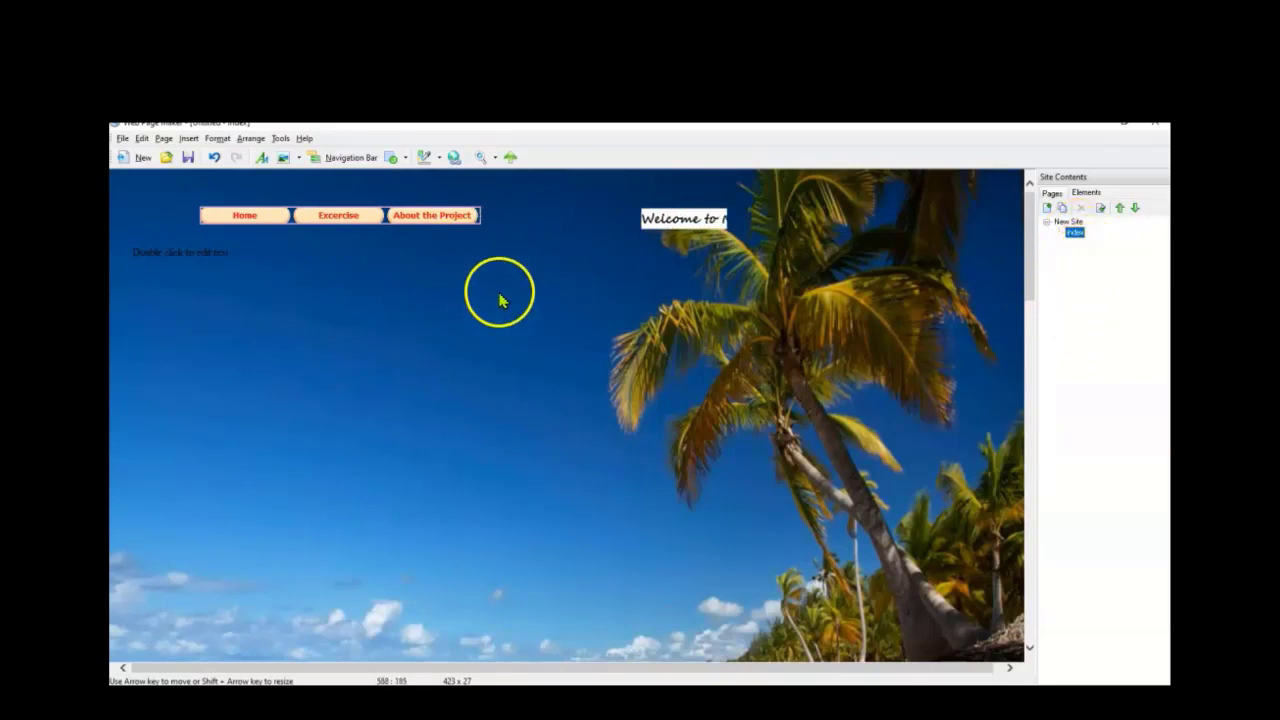
left_click(1048, 212)
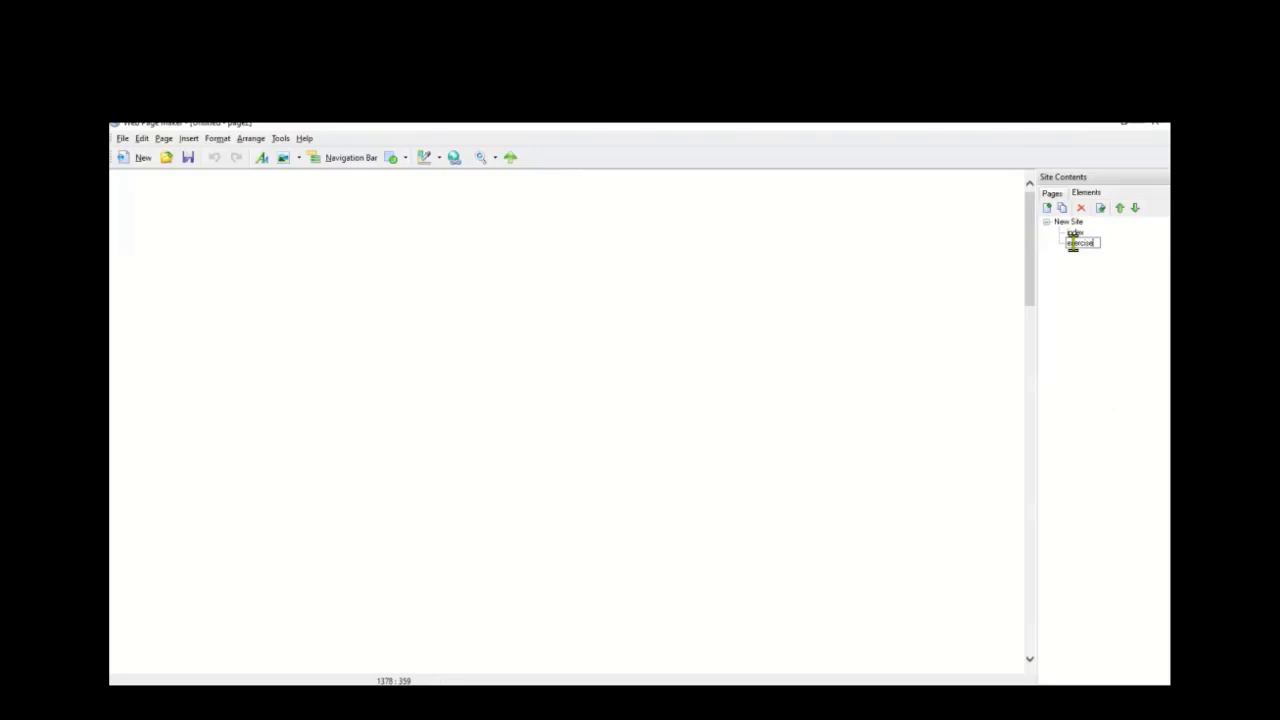
left_click(1087, 305)
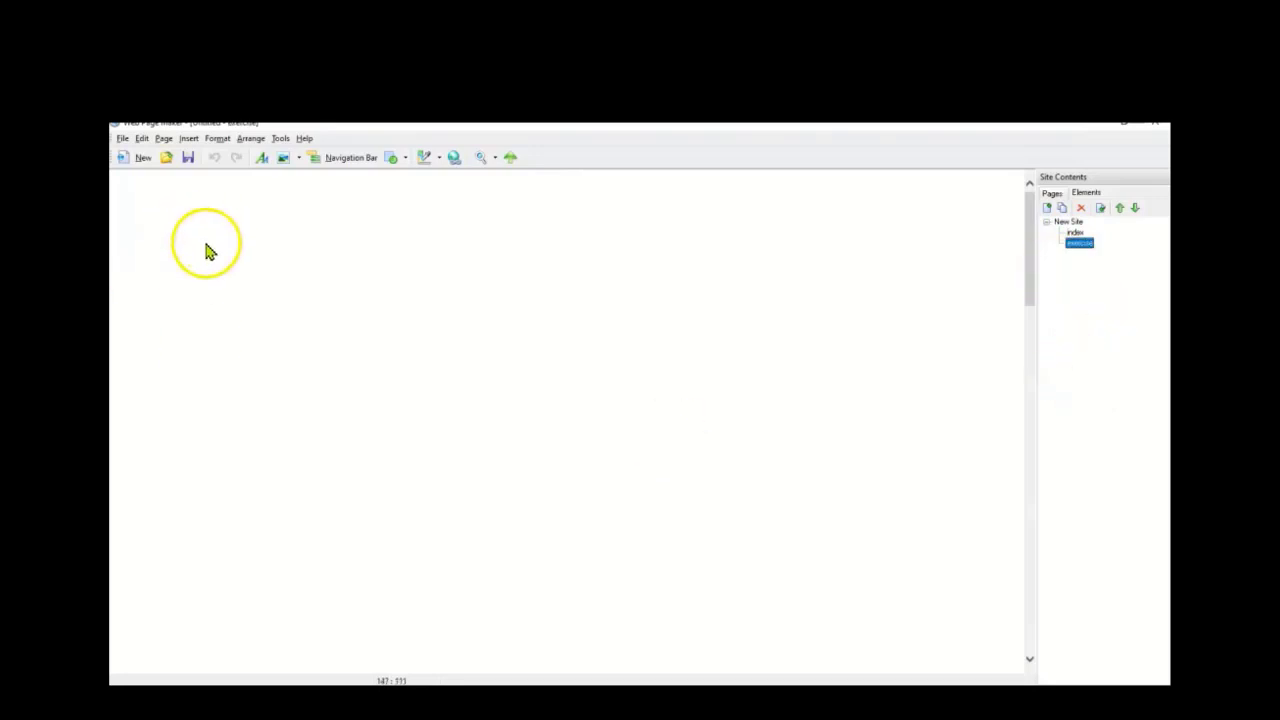
- Insert the hutan image from the HotPot Project demo folder and align it with the exercise page's top-left corner
left_click(189, 138)
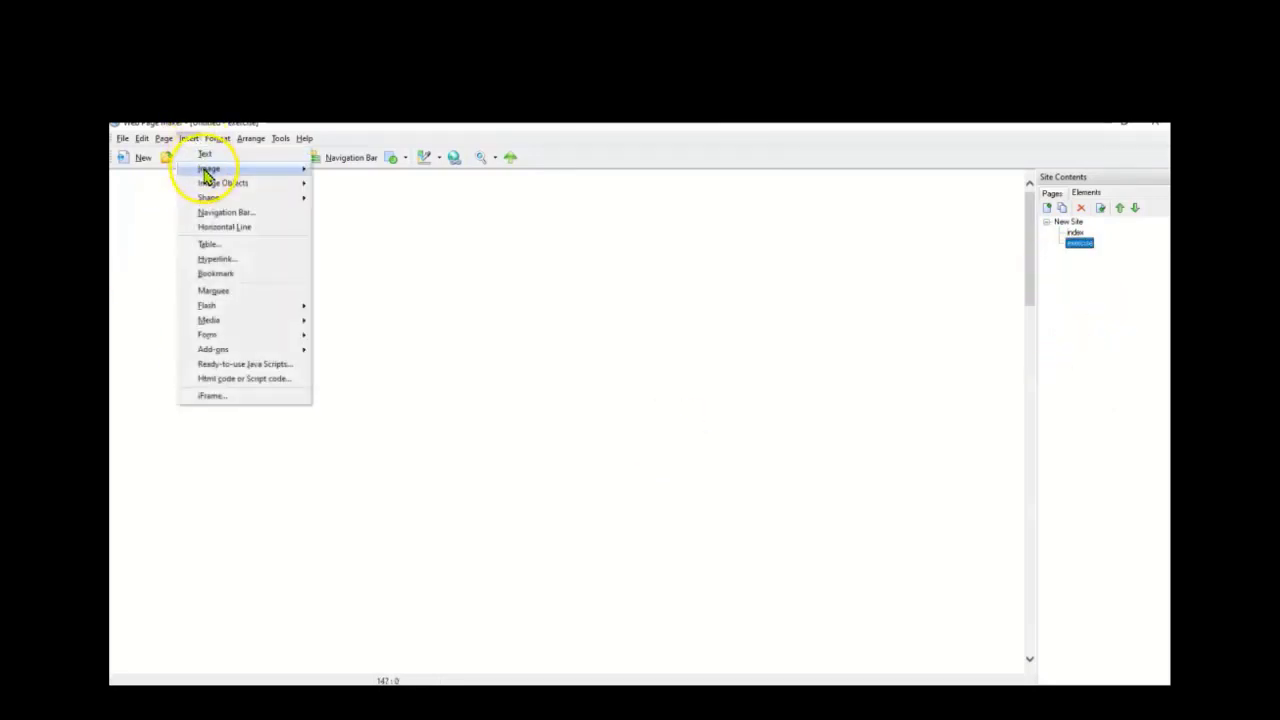
mouse_move(210, 171)
left_click(346, 172)
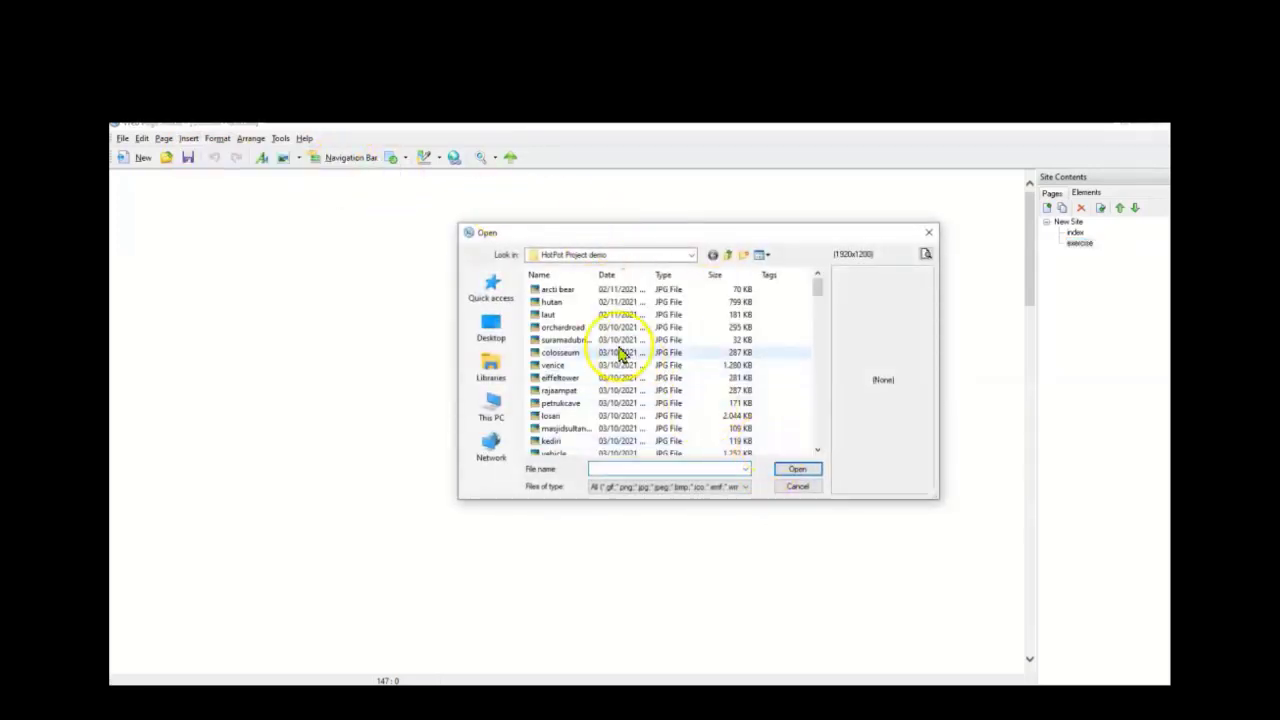
left_click(552, 305)
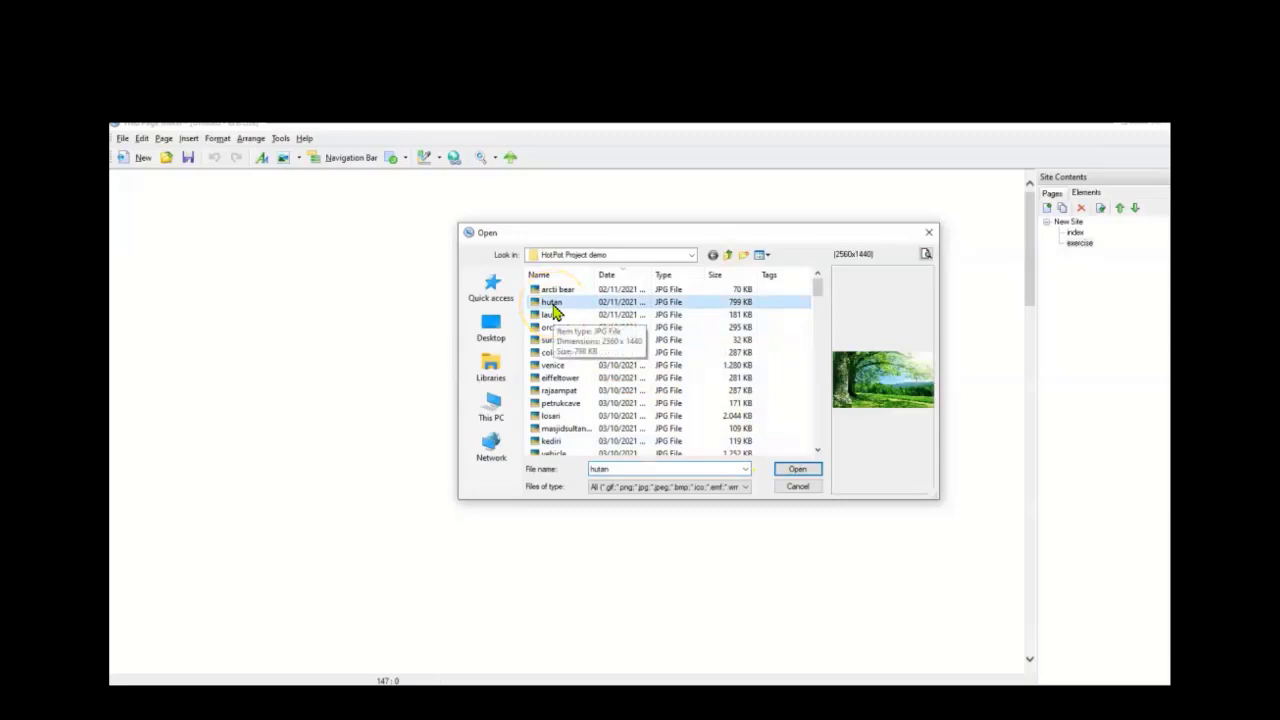
double_click(555, 310)
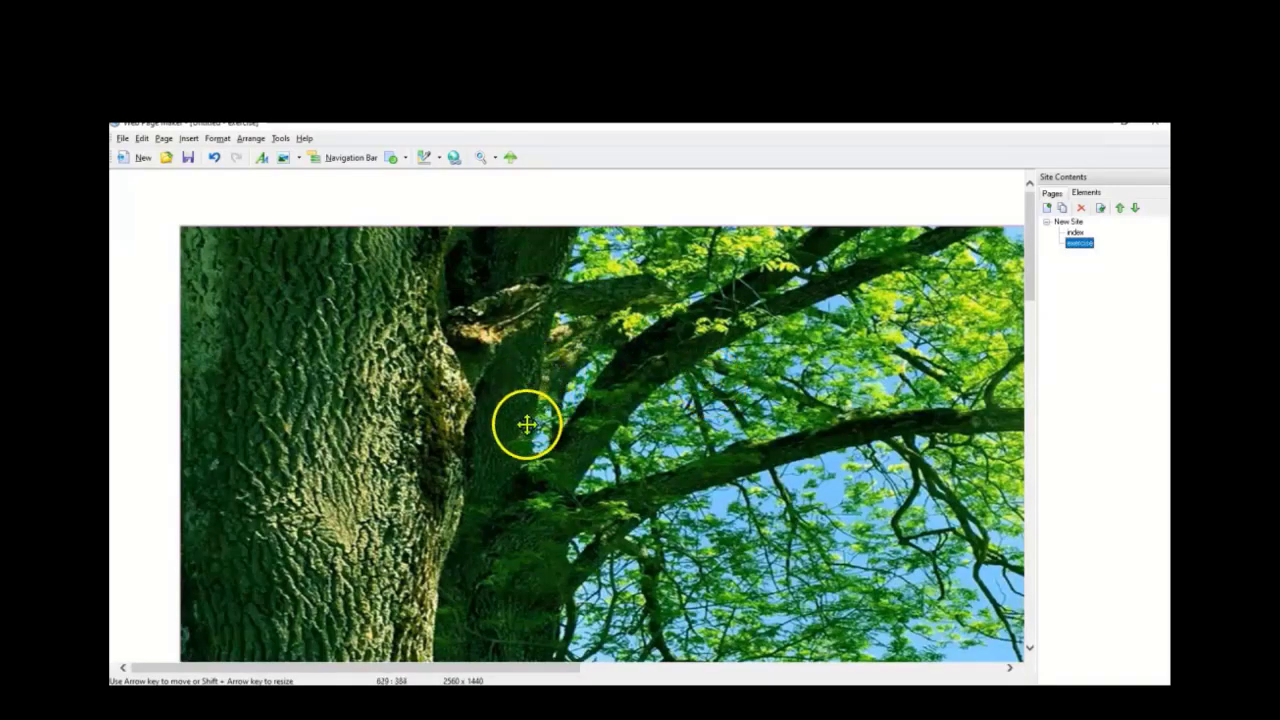
left_click_drag(526, 424, 443, 354)
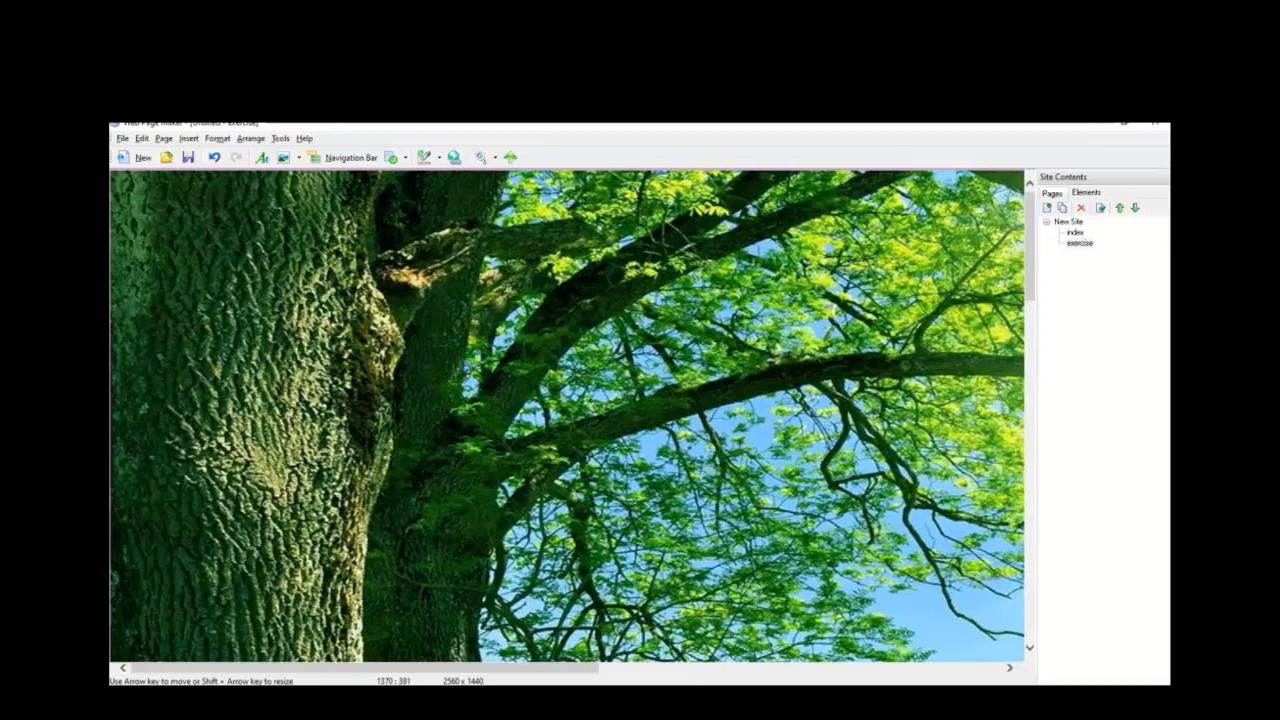
- Narrow the forest image to about 1387 pixels wide so it fits the page width, keeping its height of 1440
left_click_drag(1037, 286, 1047, 385)
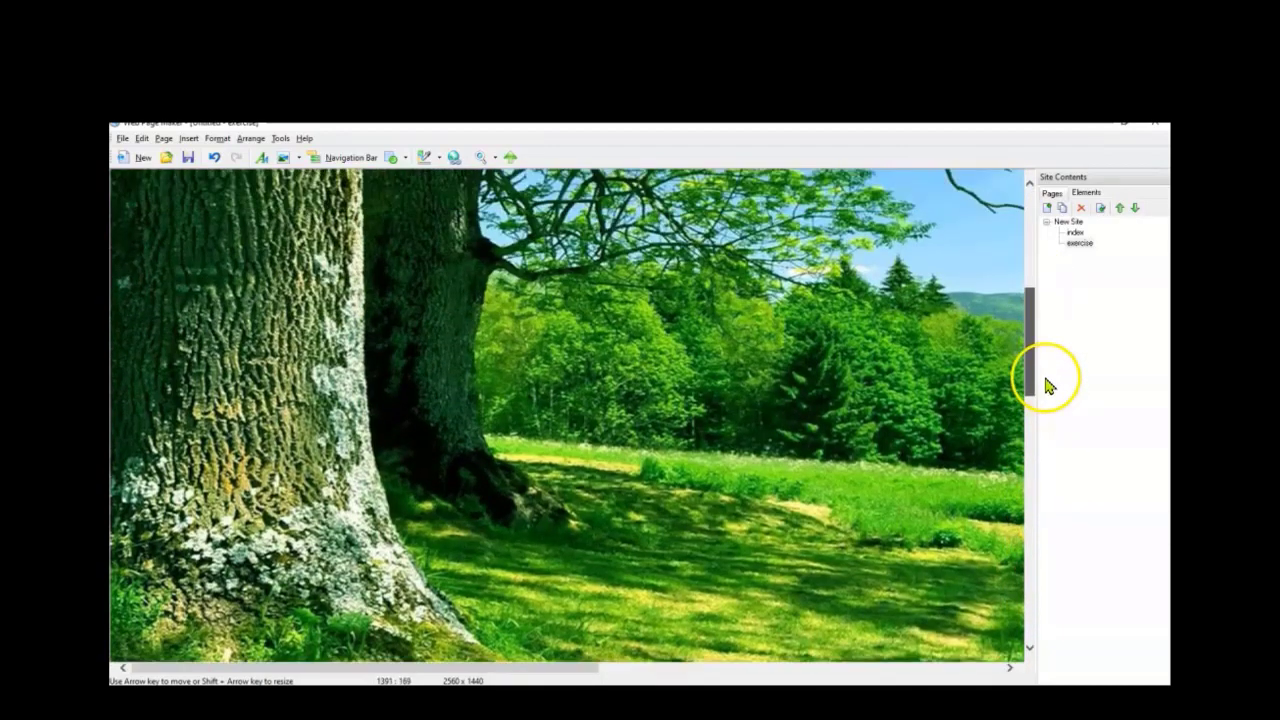
left_click_drag(553, 668, 986, 663)
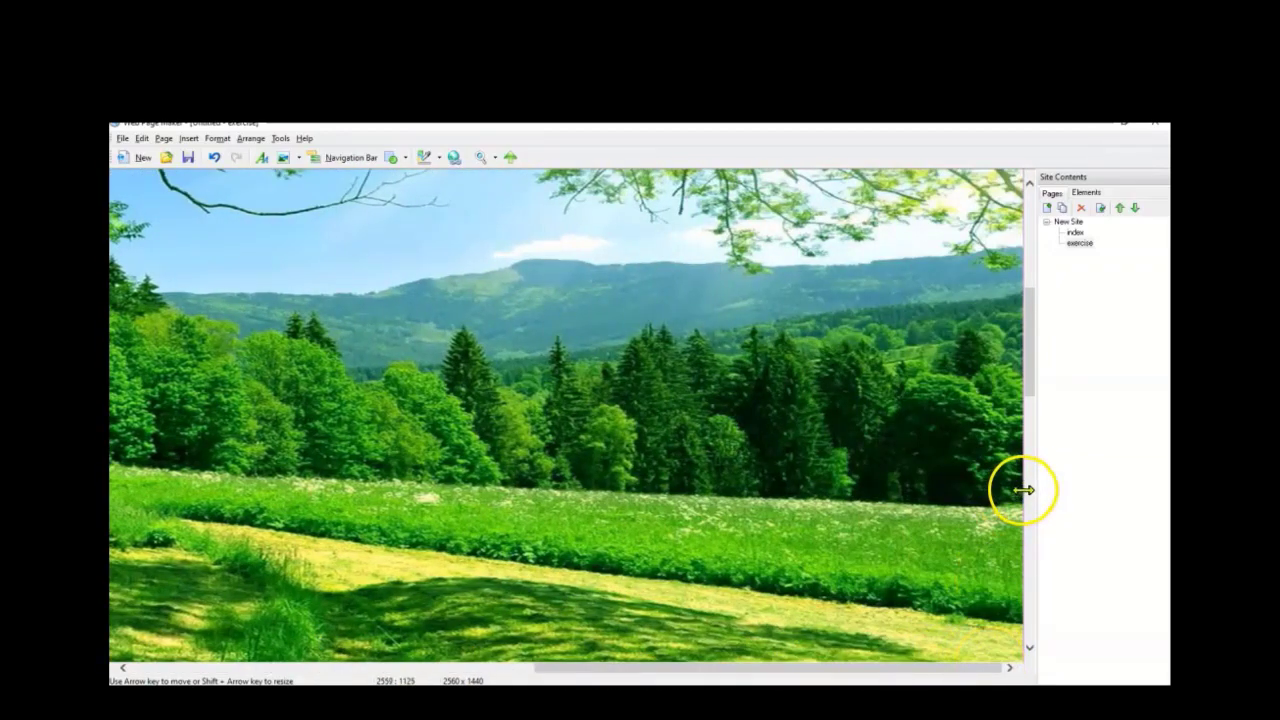
left_click_drag(1023, 490, 986, 486)
left_click_drag(1028, 380, 1028, 223)
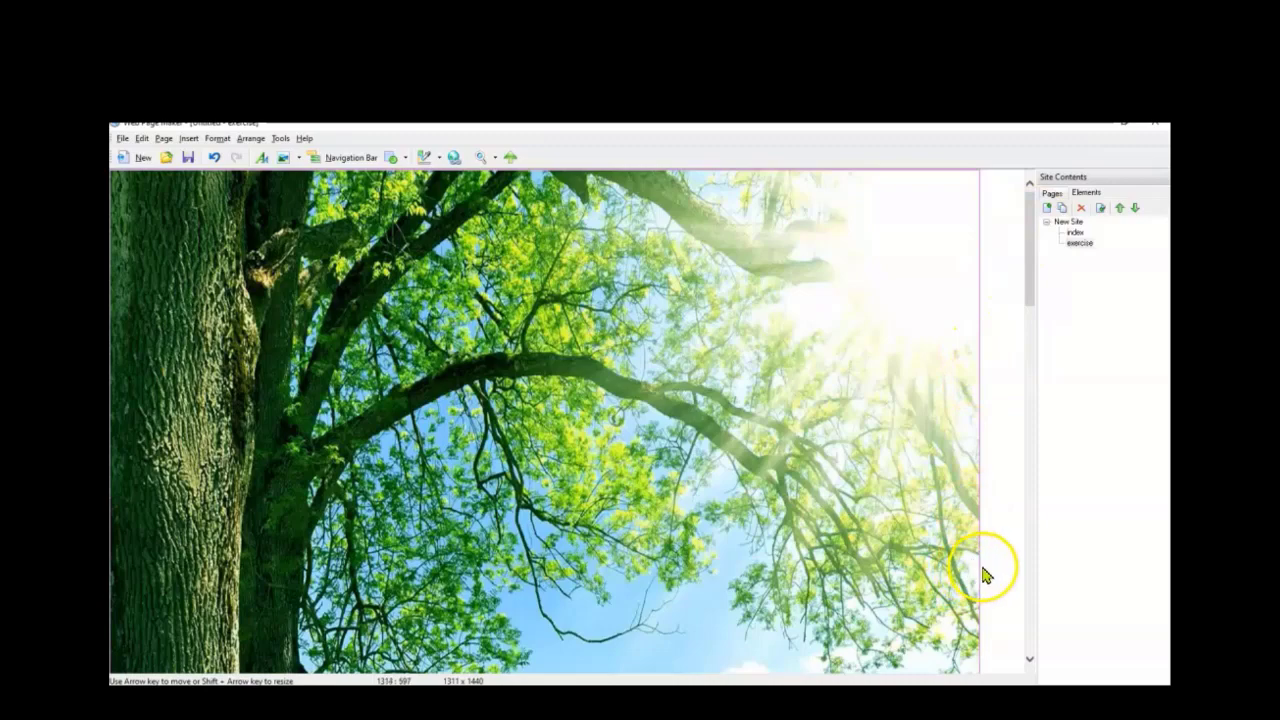
left_click_drag(980, 570, 1030, 557)
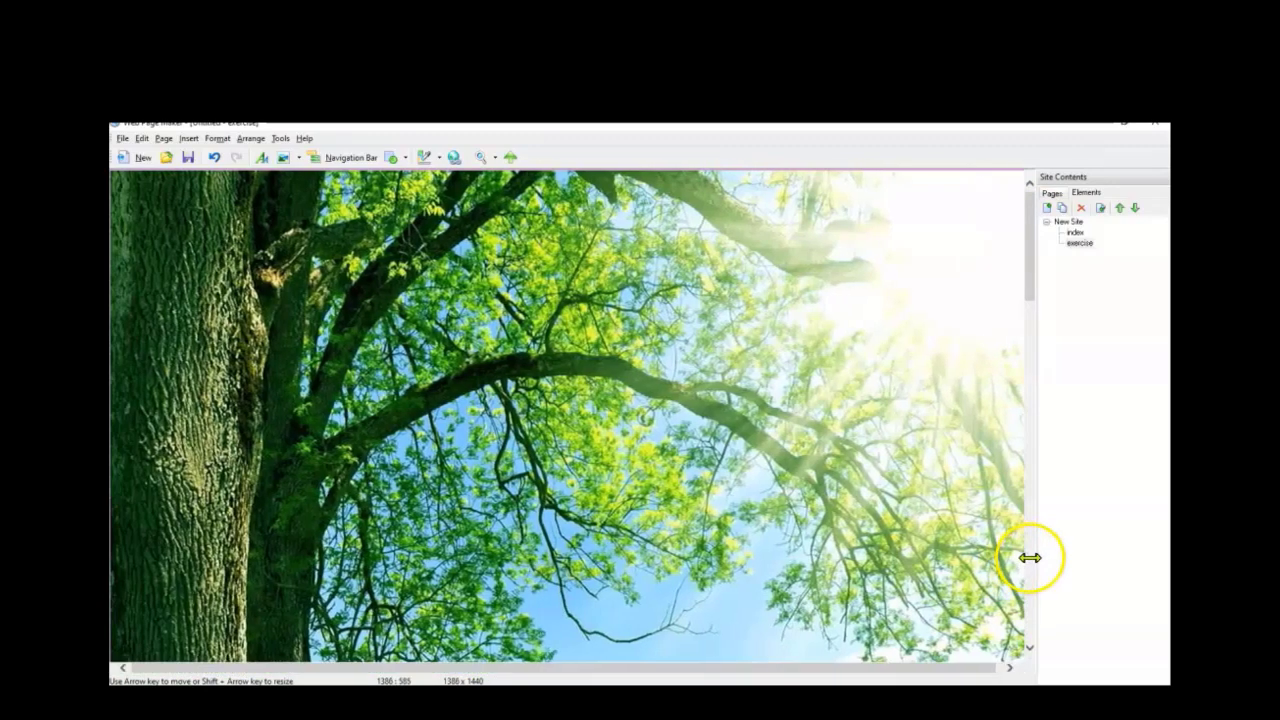
left_click_drag(1032, 251, 1057, 229)
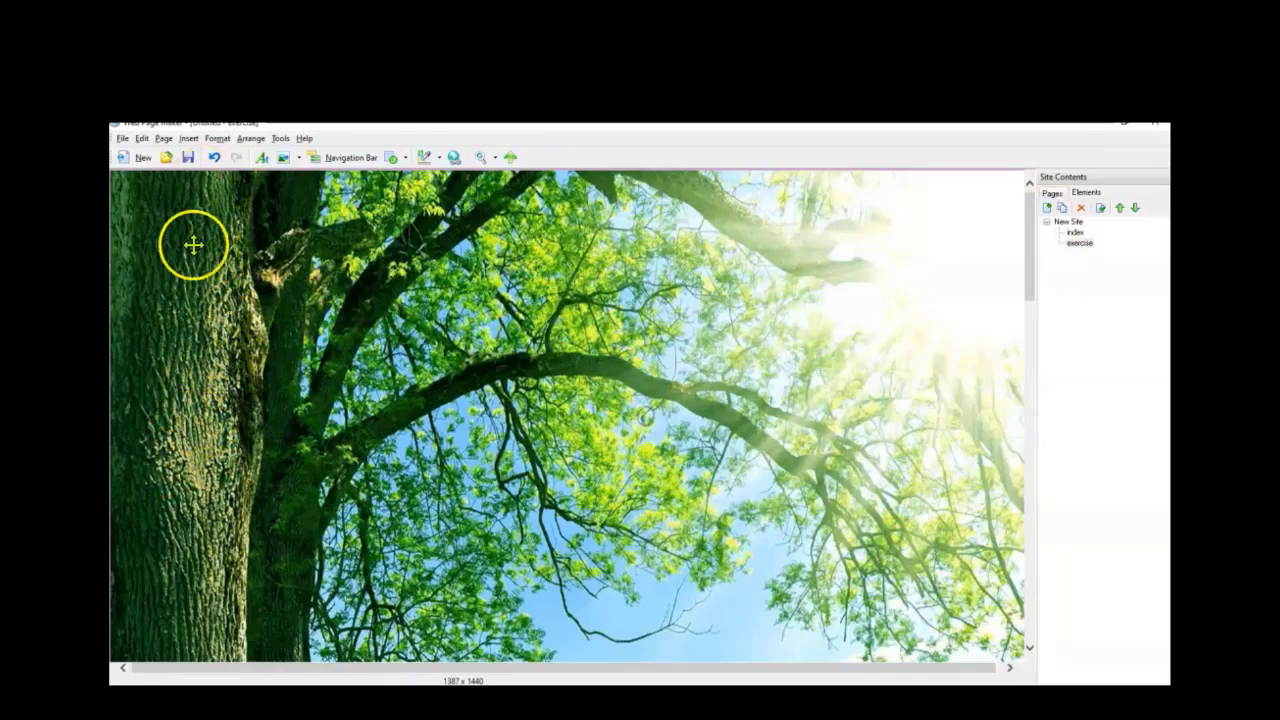
- Start a navigation bar in the green-outlined Capsule Clip style and add three extra buttons to its list
left_click(350, 158)
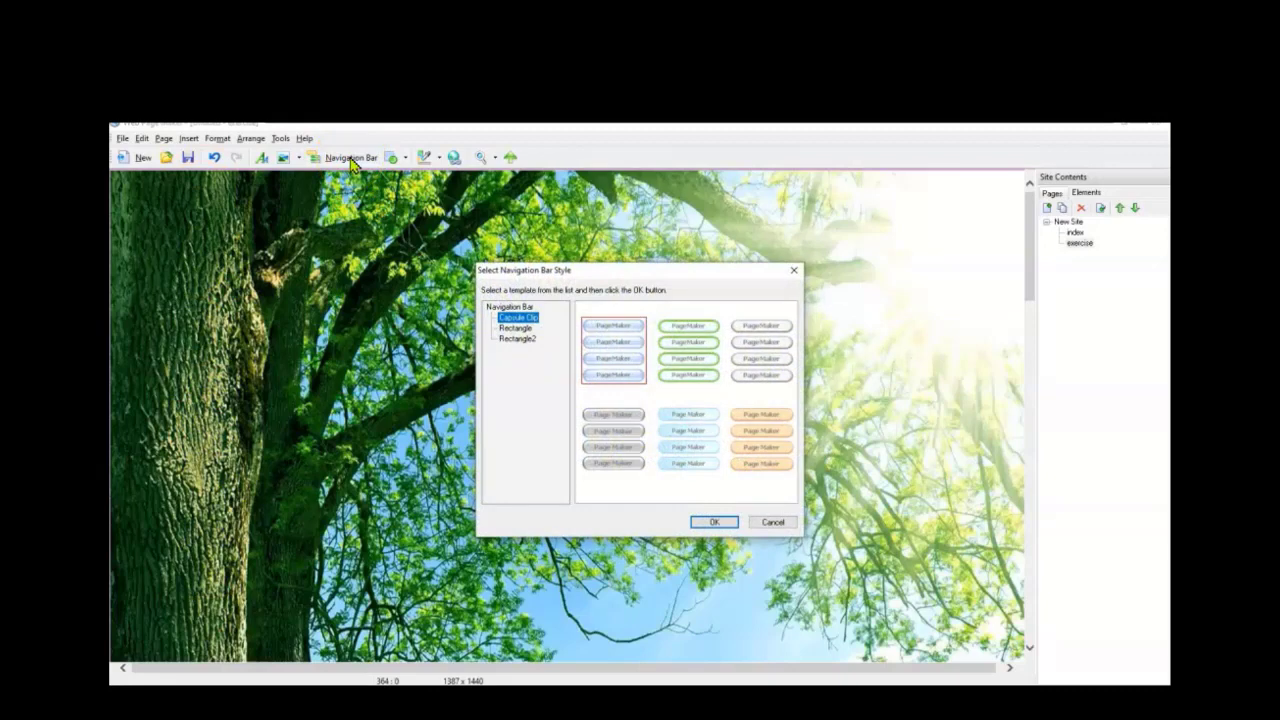
left_click(688, 356)
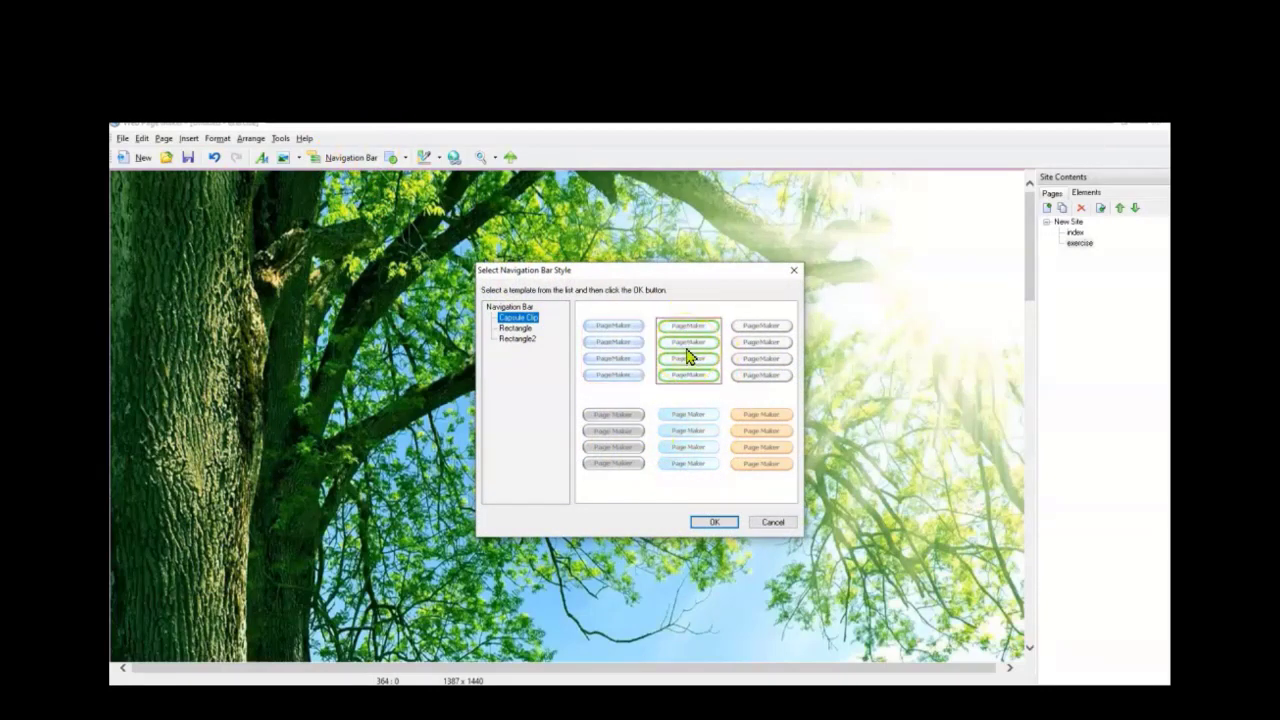
left_click(713, 522)
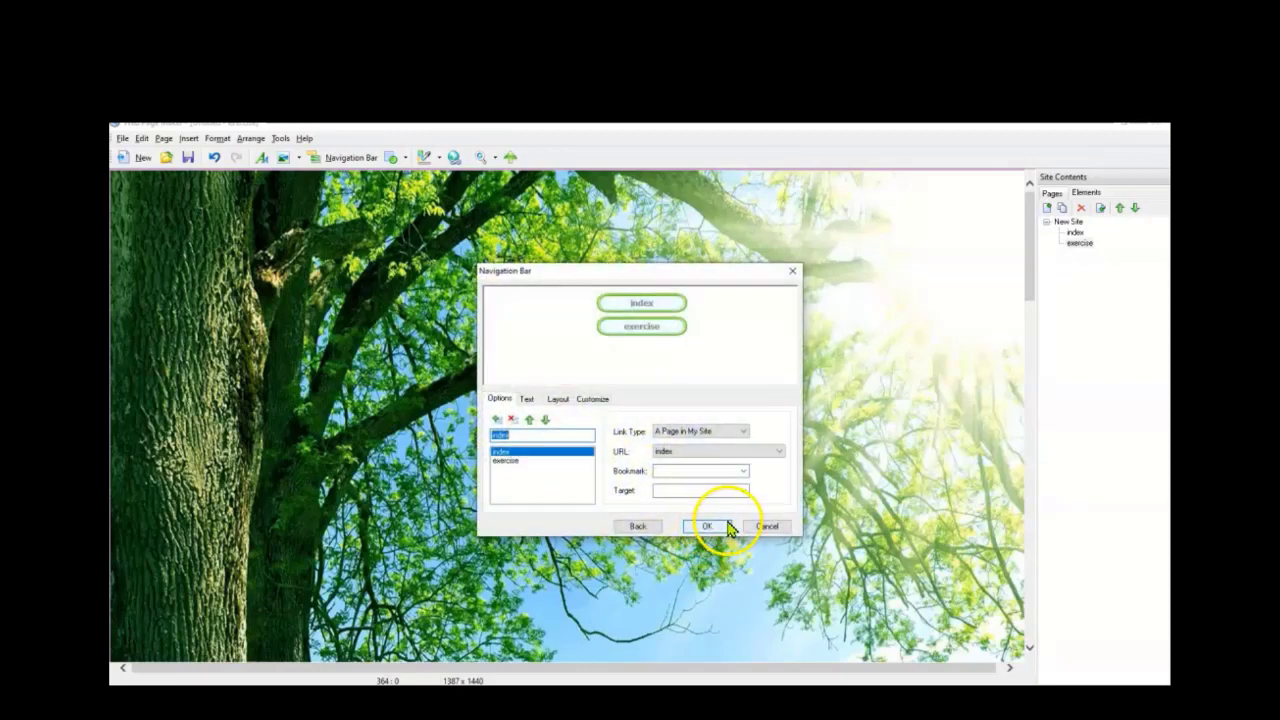
left_click(498, 424)
left_click(498, 424)
left_click(498, 424)
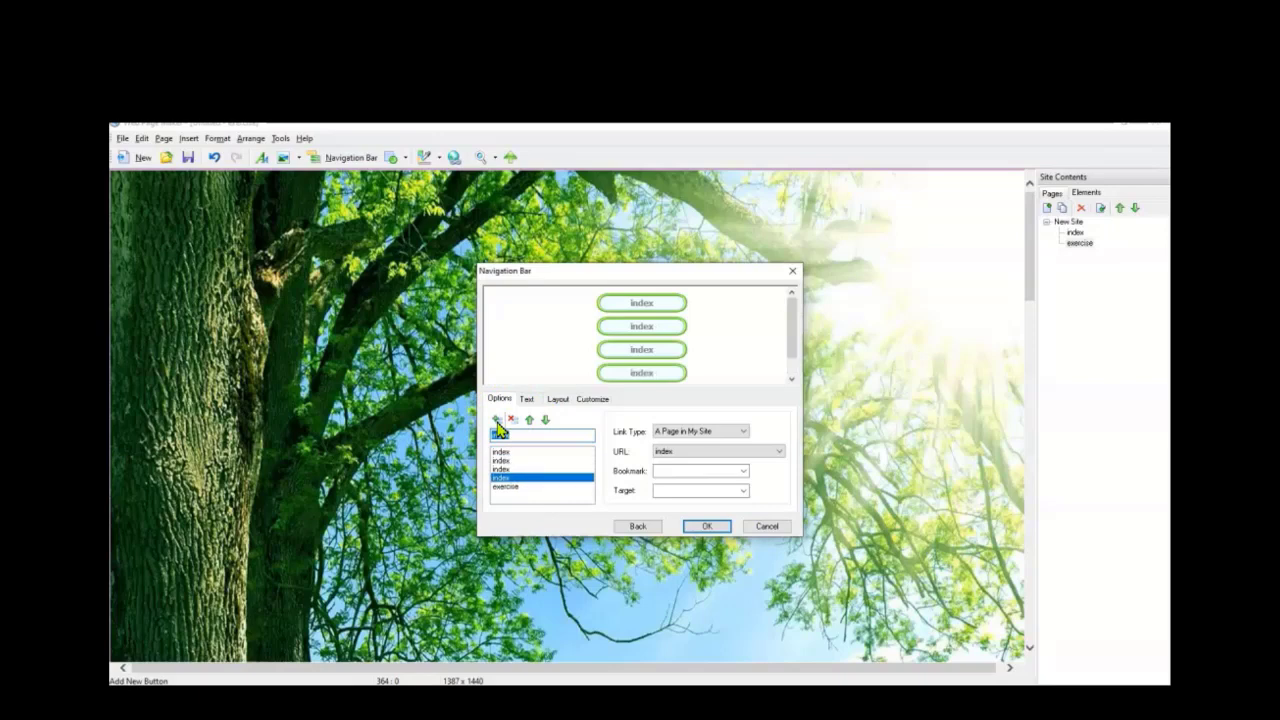
- Label the five buttons Cloze, Quiz, Crossword, Matching and Mix, and place the finished bar on the tree trunk
left_click(511, 478)
left_click(502, 451)
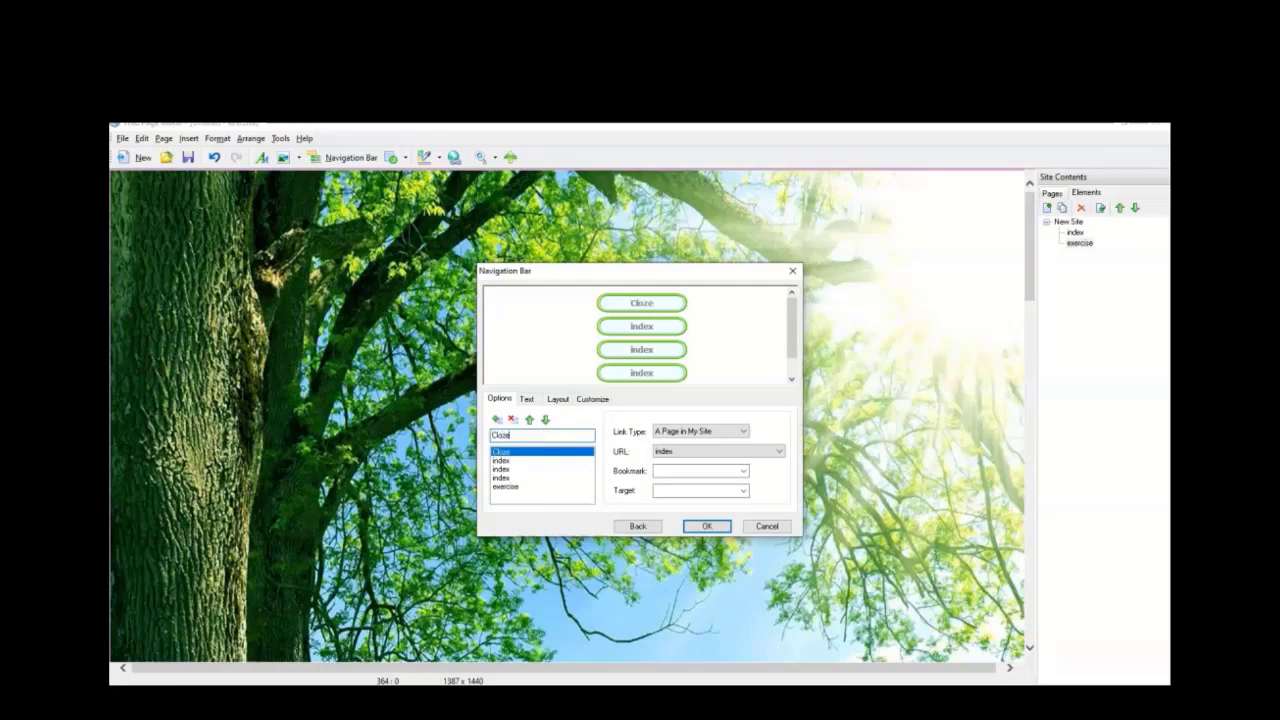
left_click(502, 461)
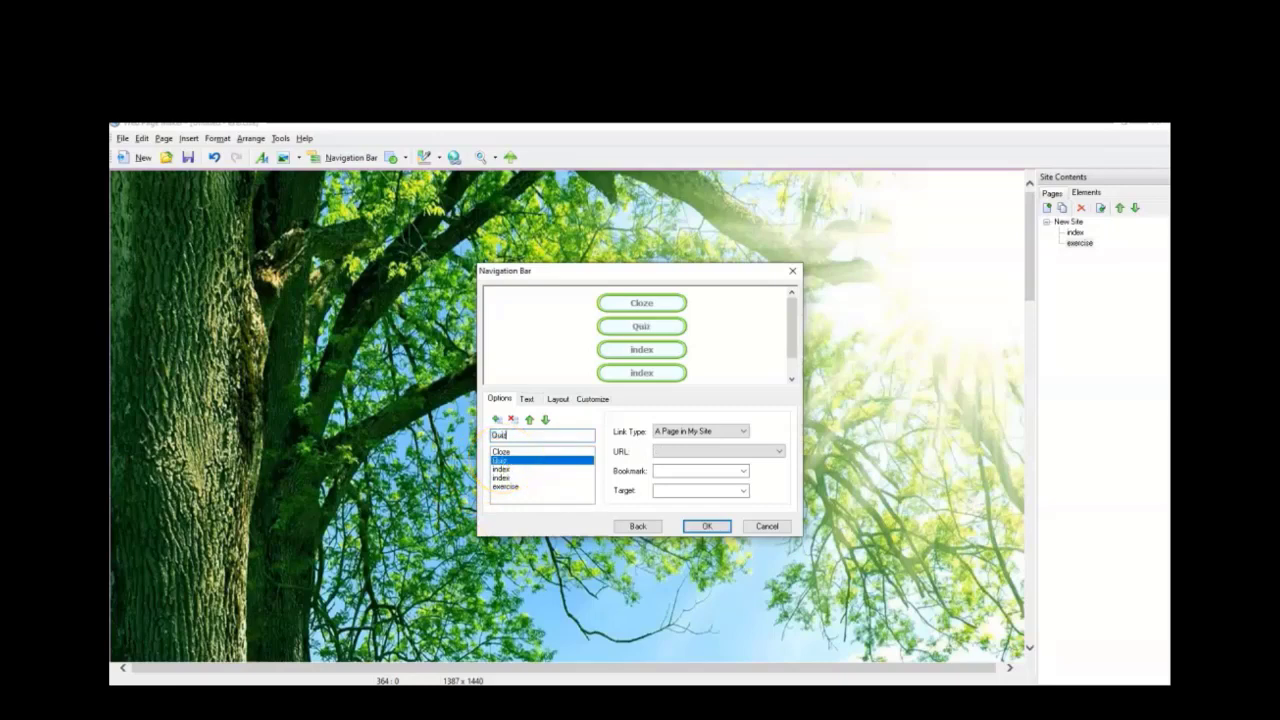
left_click(506, 470)
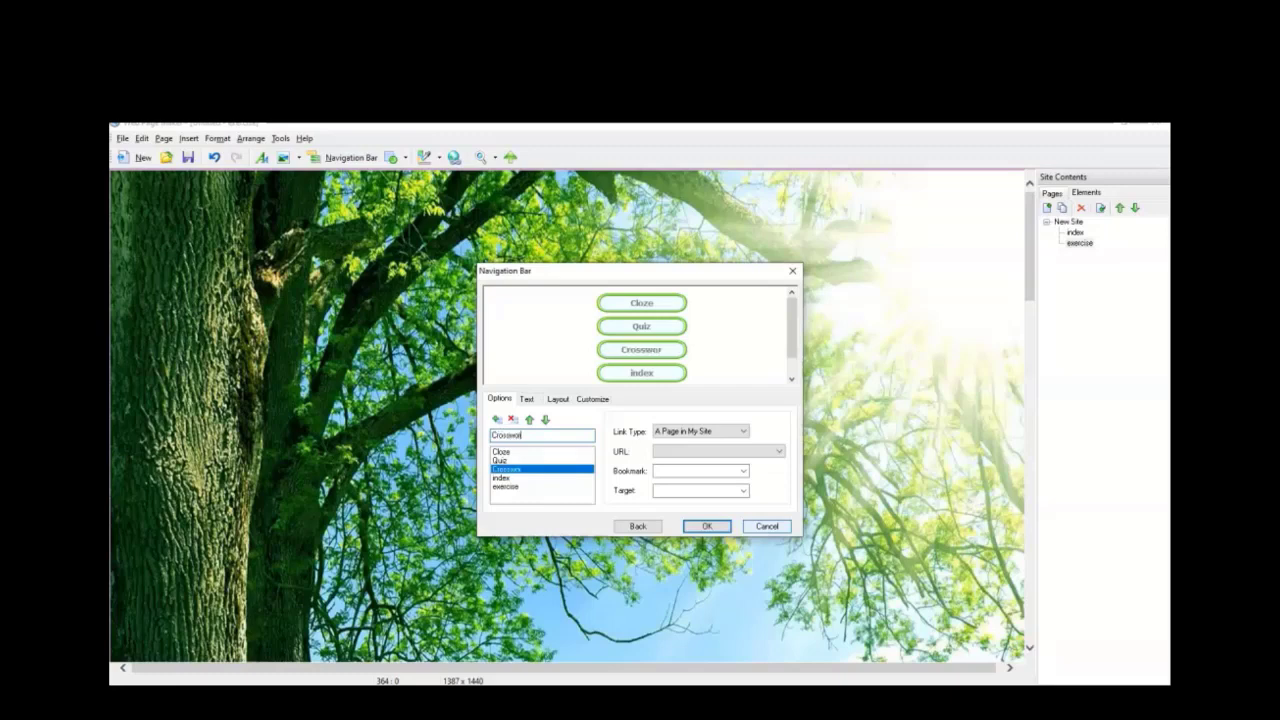
left_click(515, 477)
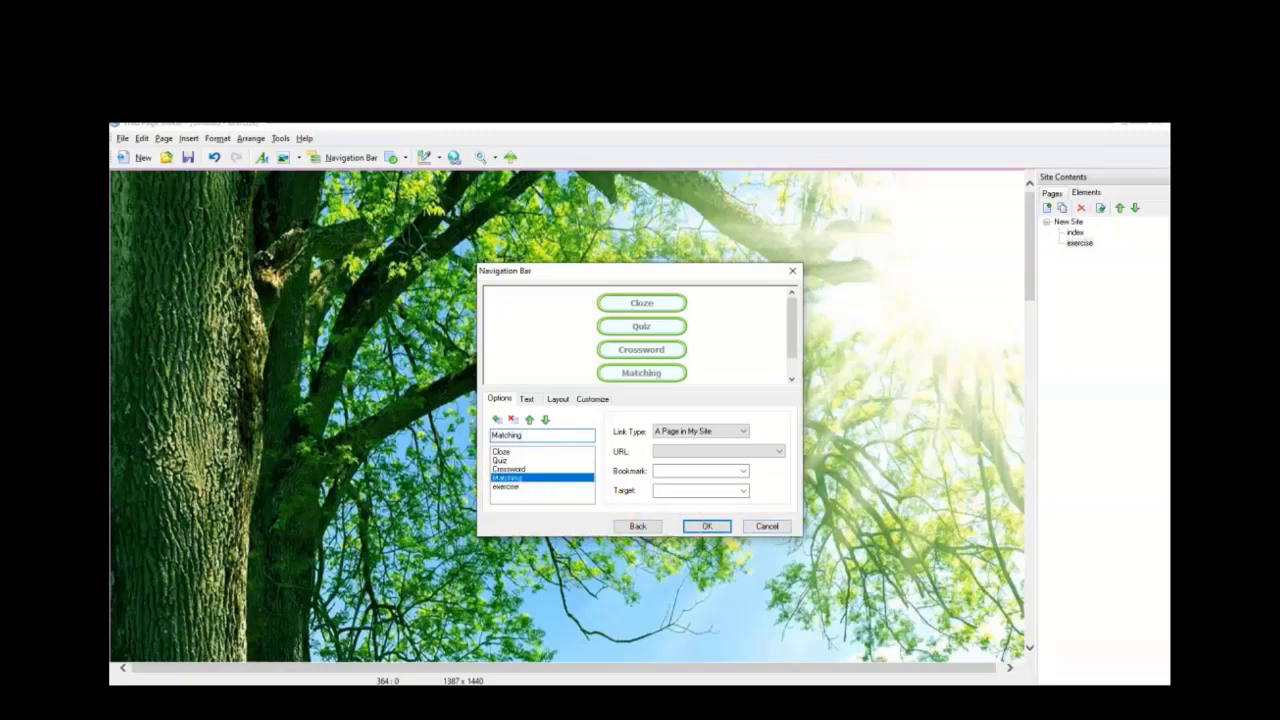
left_click(505, 486)
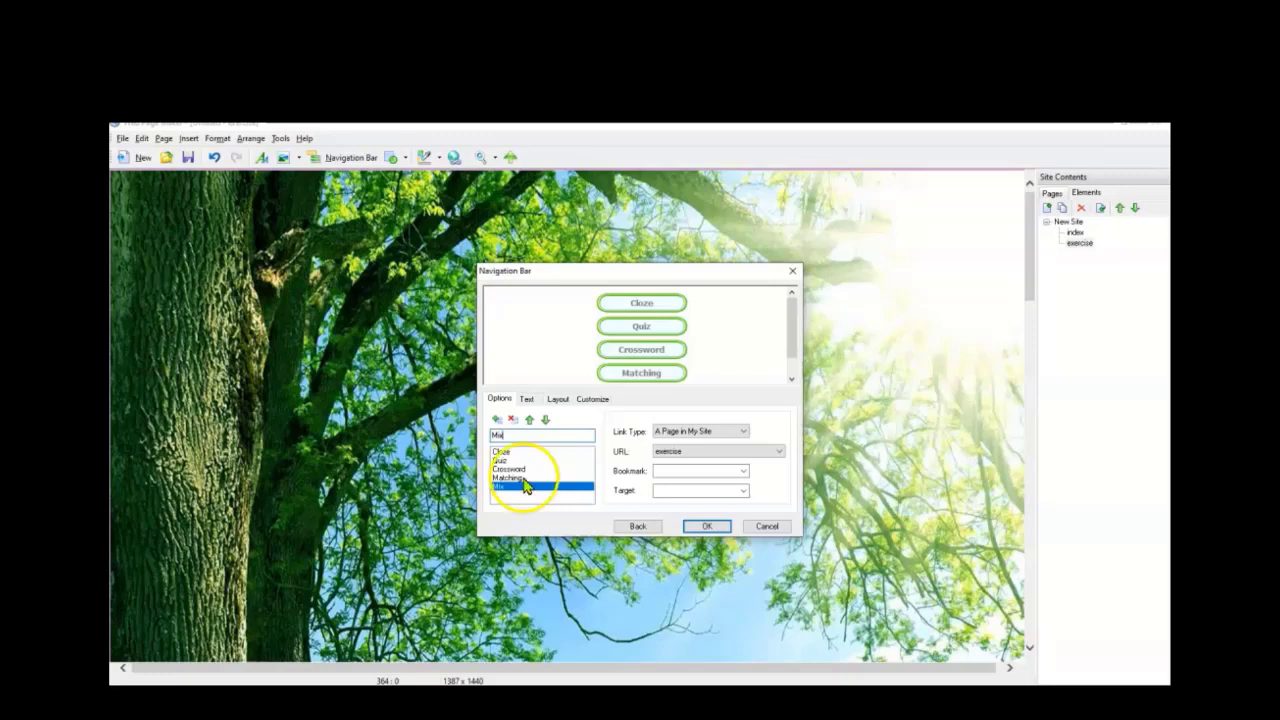
left_click_drag(792, 326, 790, 359)
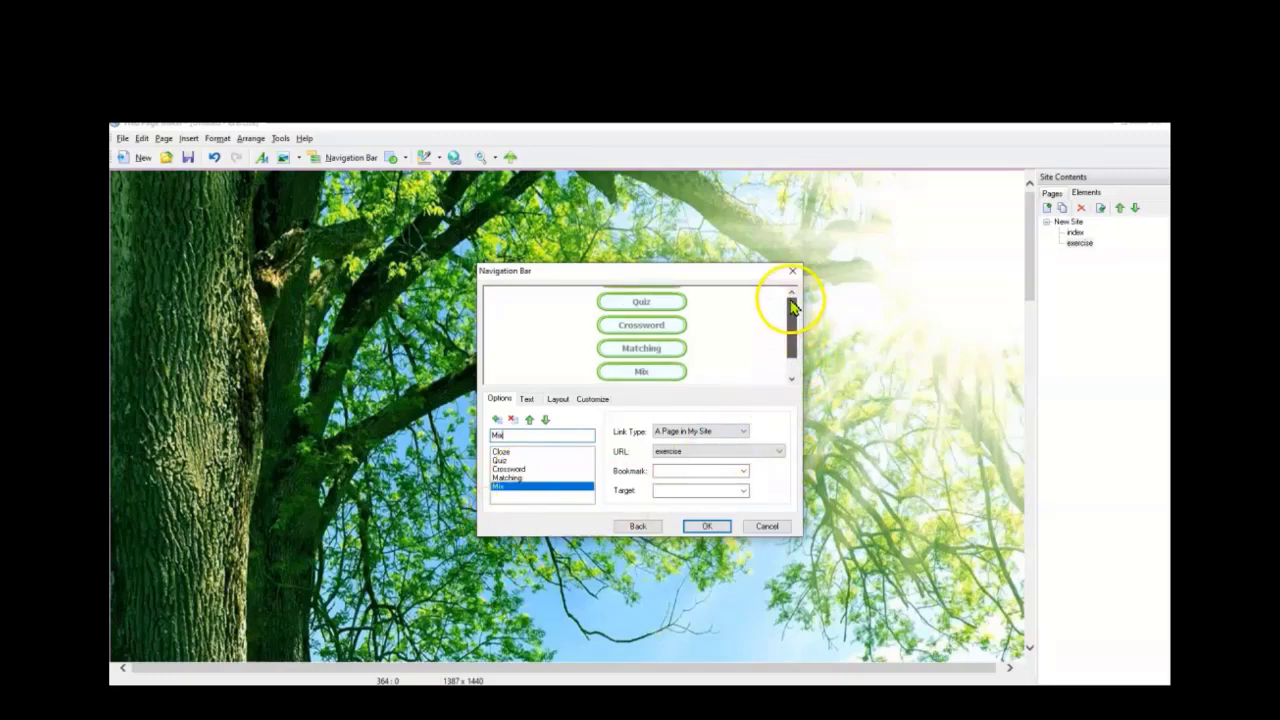
left_click_drag(792, 307, 792, 298)
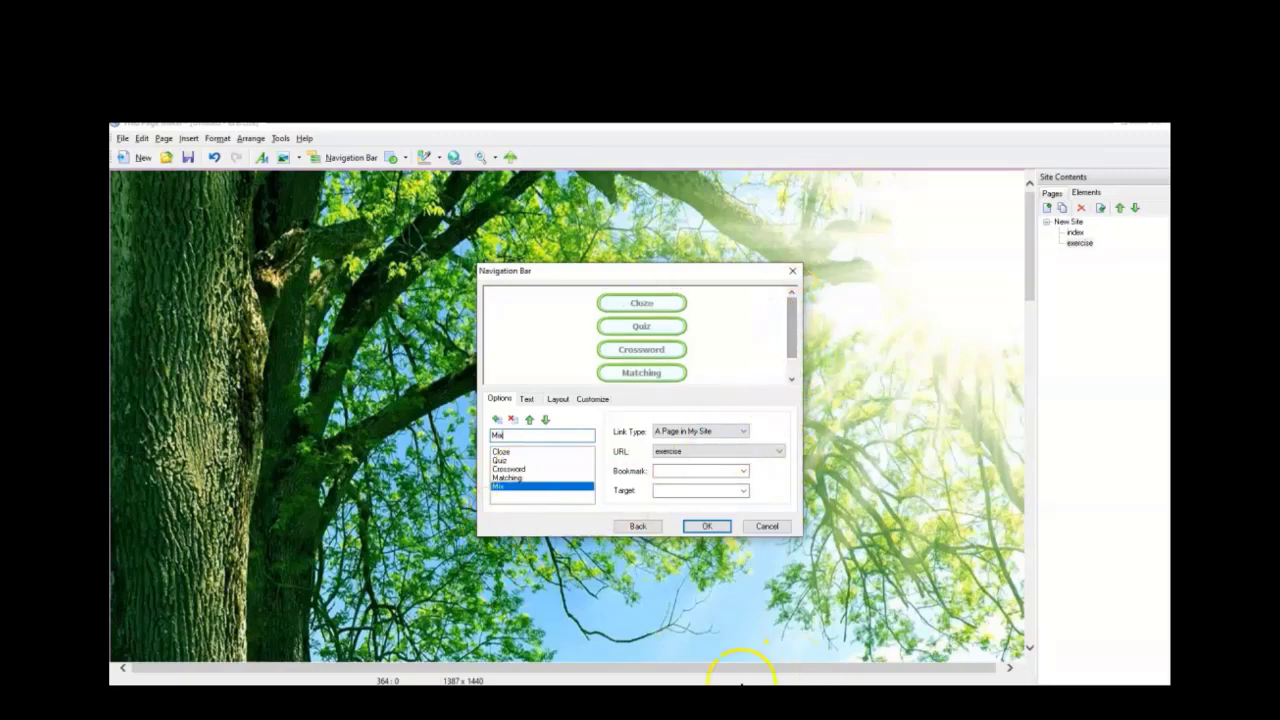
left_click(705, 529)
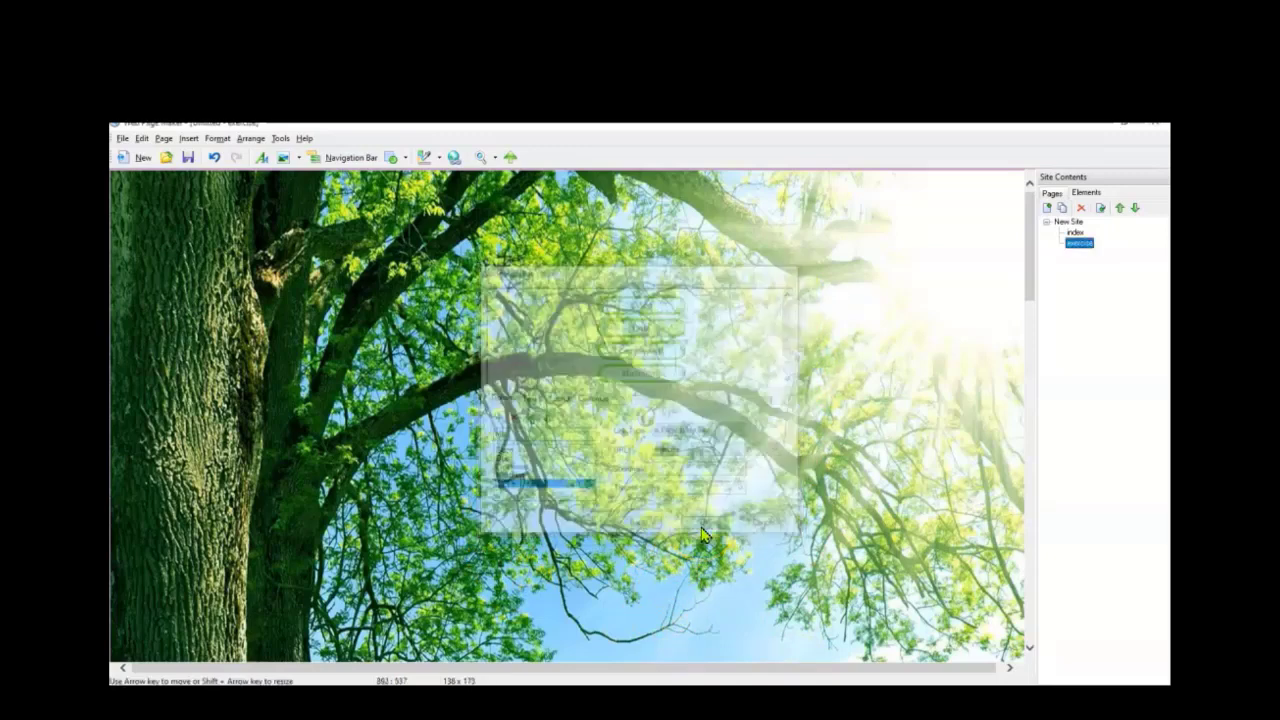
mouse_move(314, 349)
left_mouse_down()
mouse_move(185, 337)
mouse_move(183, 272)
mouse_move(173, 395)
mouse_move(178, 386)
left_mouse_up()
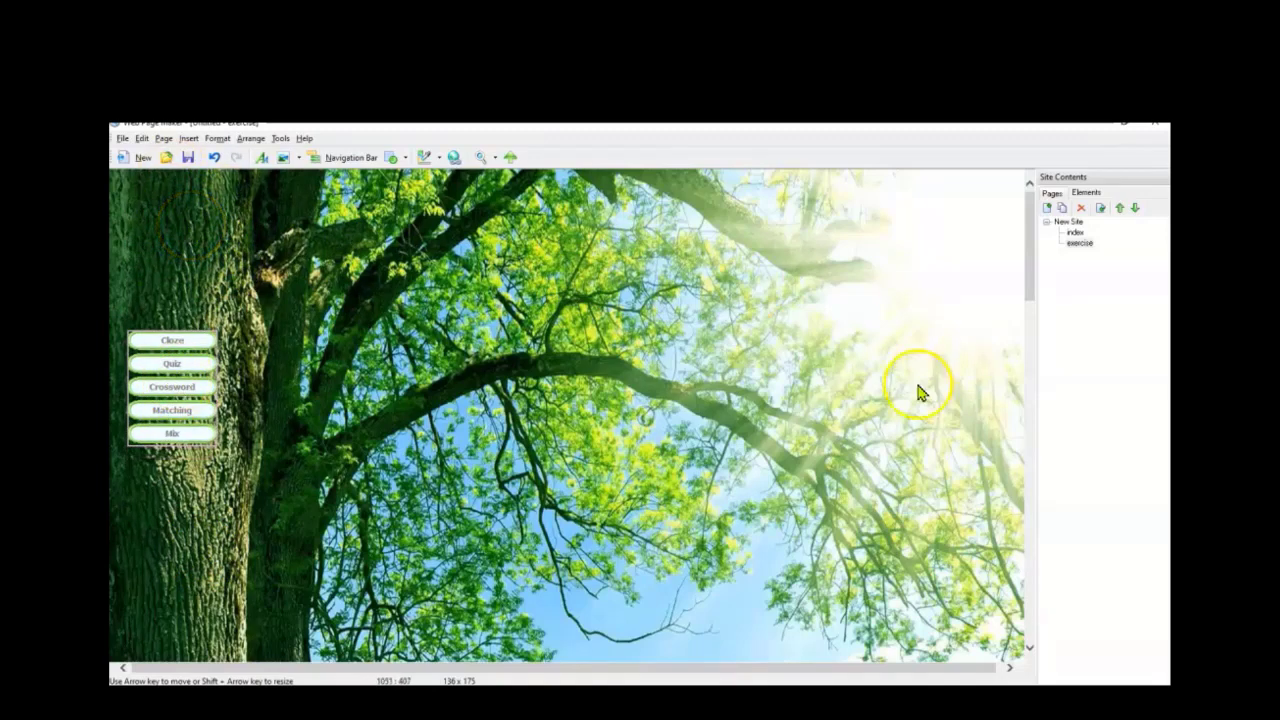
- Insert a second navigation bar in the white, grey-outlined Capsule Clip style with index, exercise and About buttons in that order
left_click(322, 164)
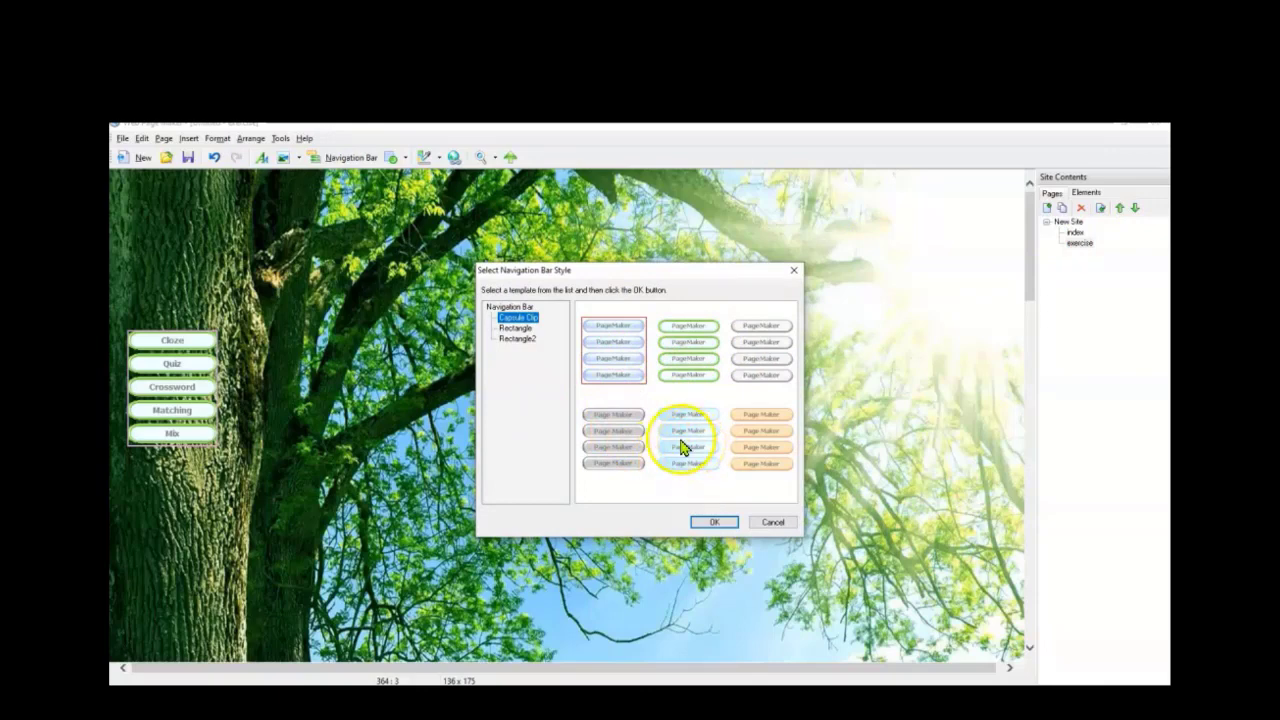
left_click(780, 366)
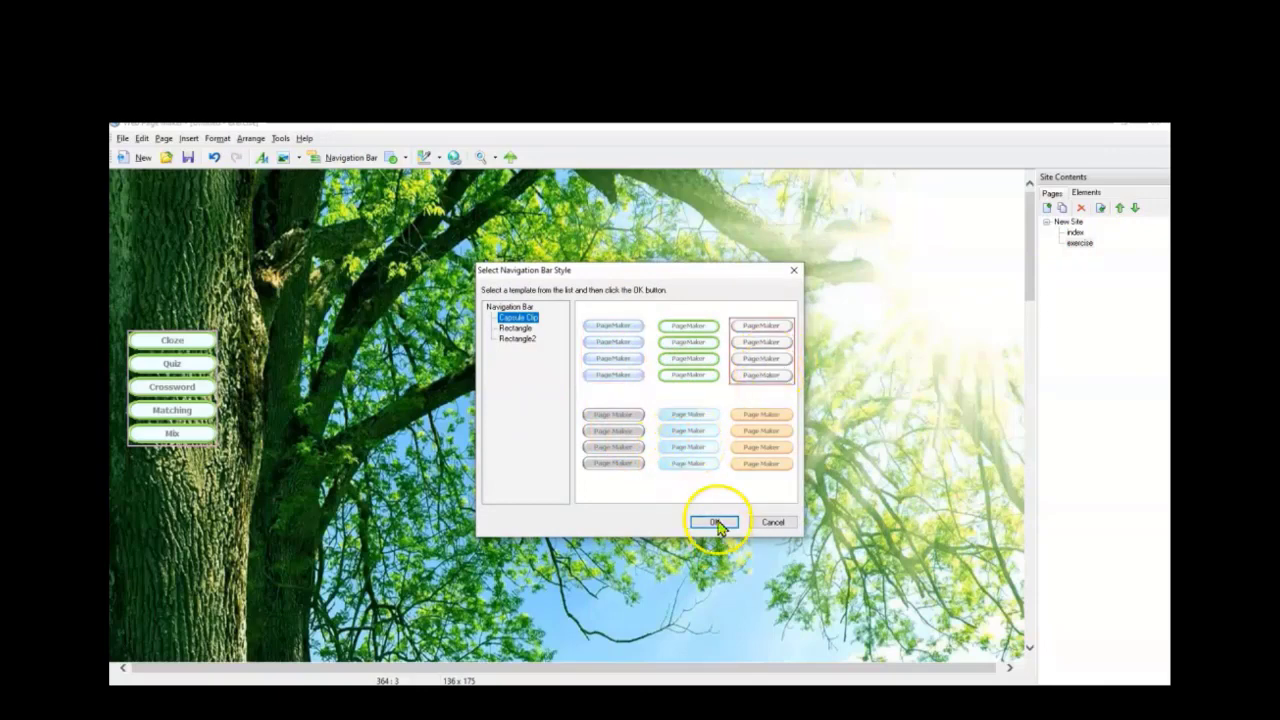
left_click(716, 524)
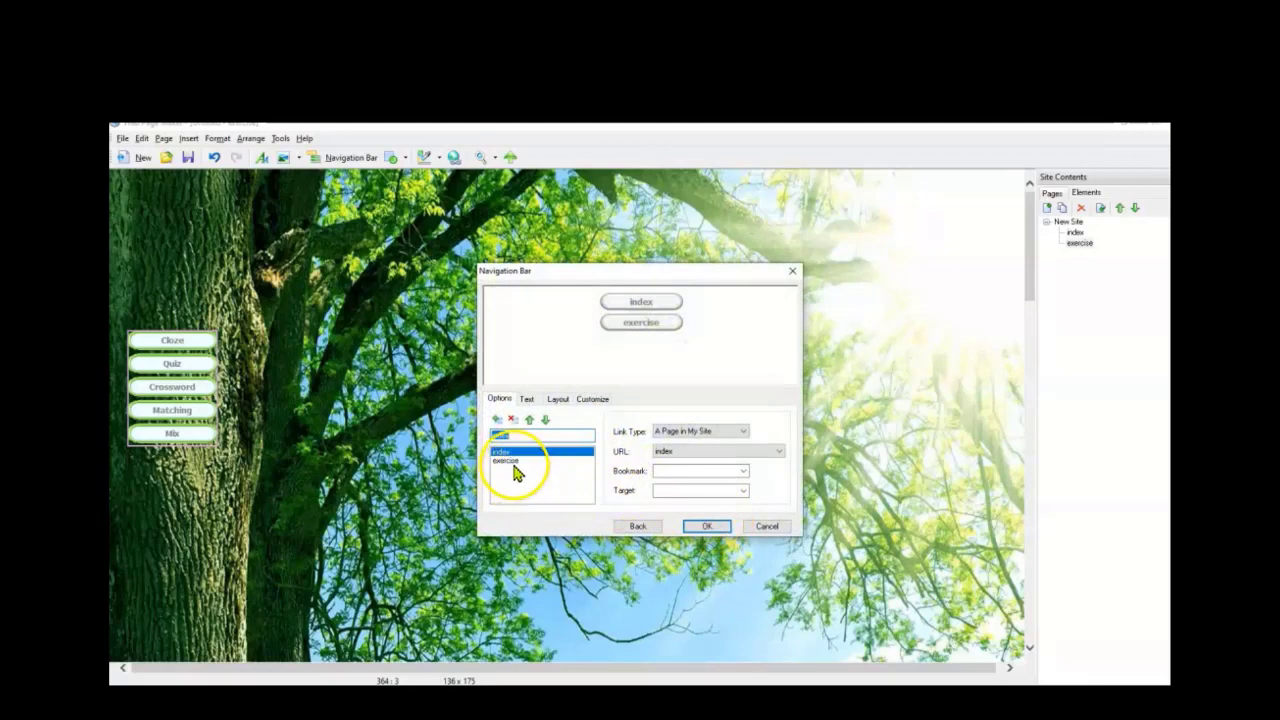
left_click(497, 419)
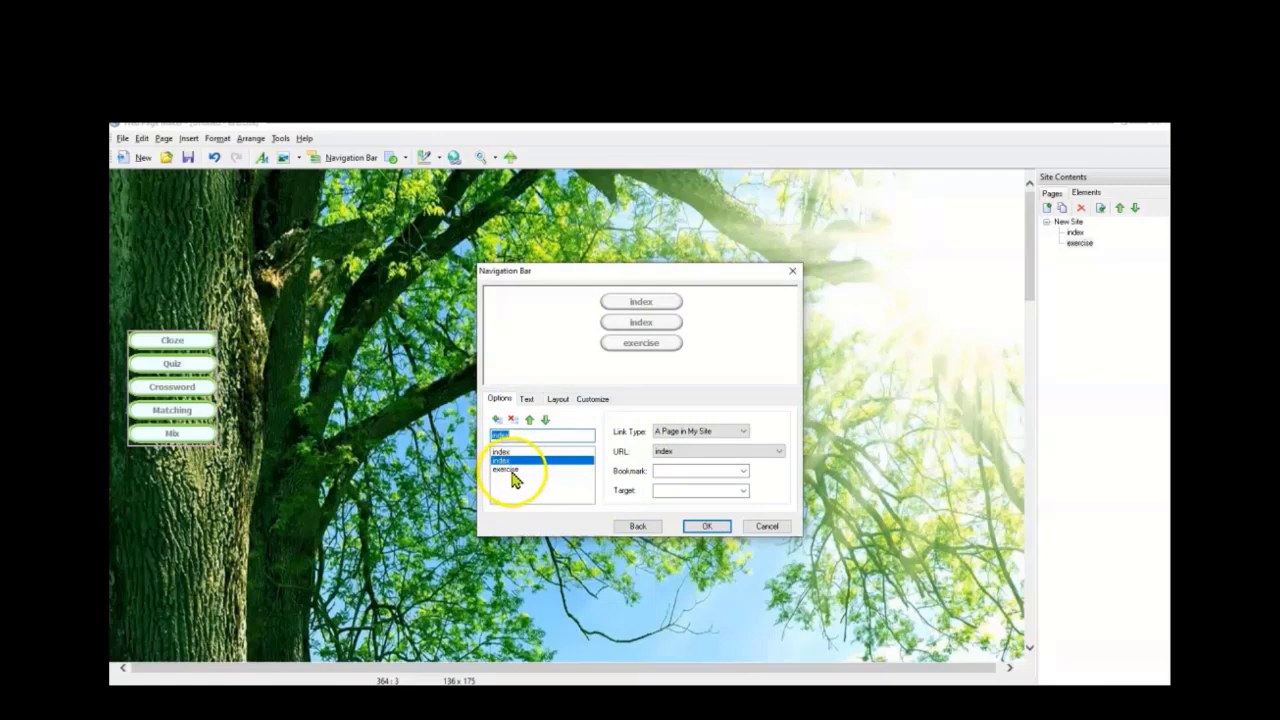
left_click(545, 419)
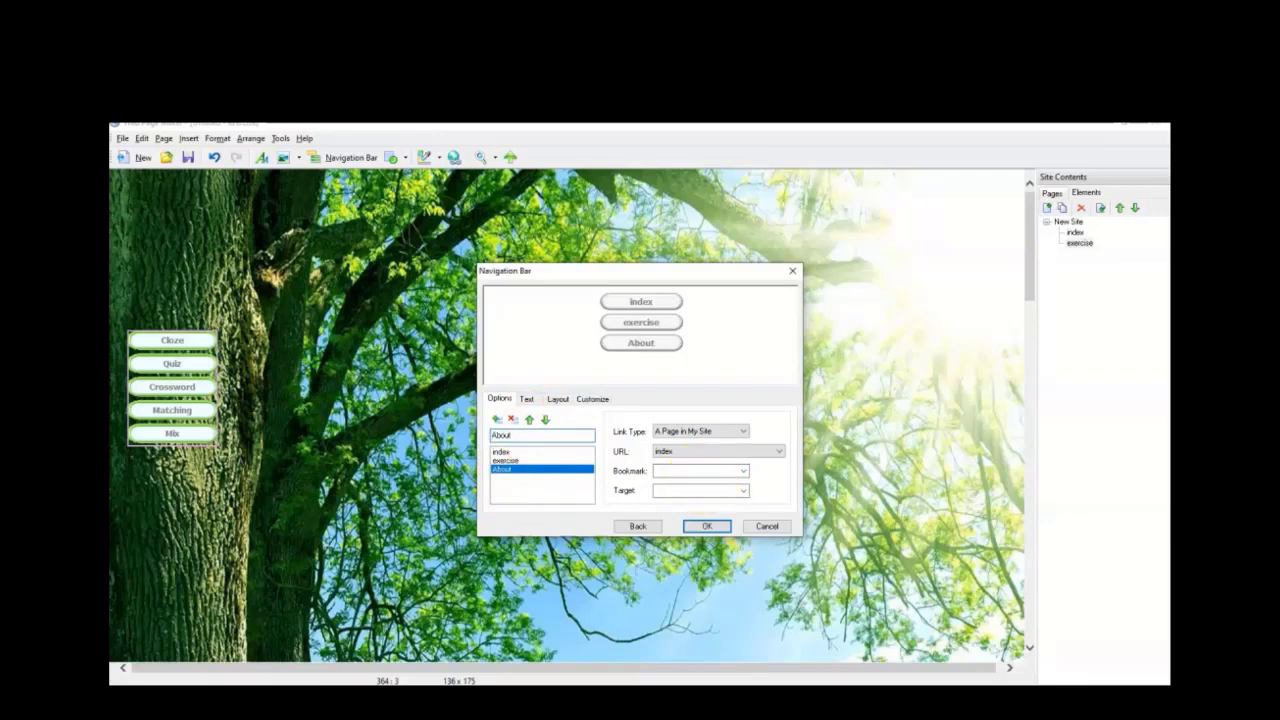
left_click(706, 526)
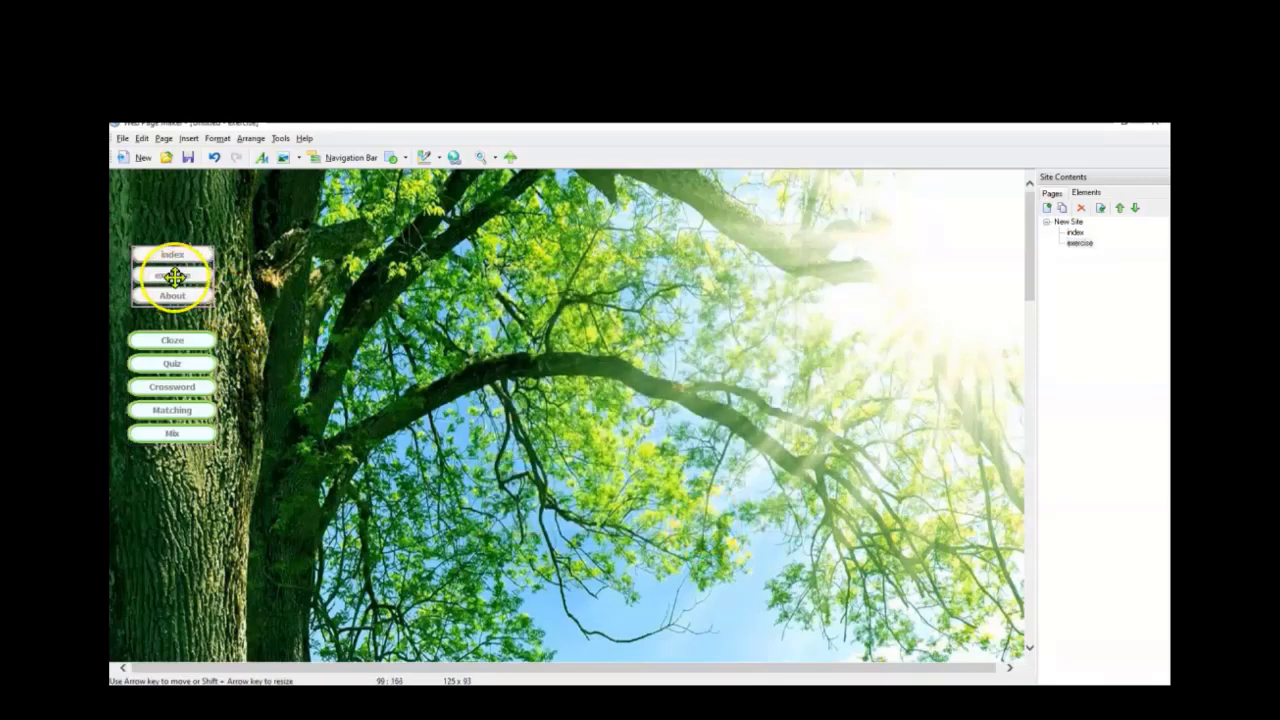
- Change the index, exercise and About bar to a horizontal layout and centre it near the top of the page
left_click_drag(172, 276, 185, 219)
double_click(185, 219)
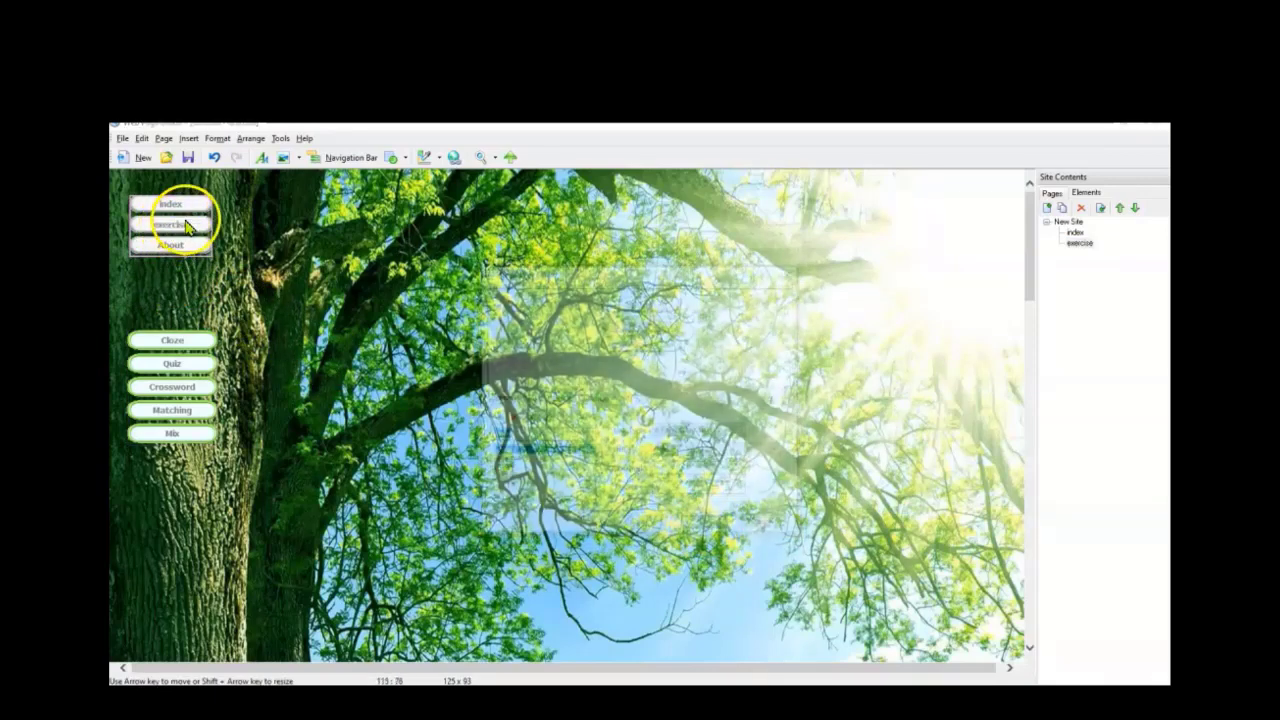
left_click(560, 400)
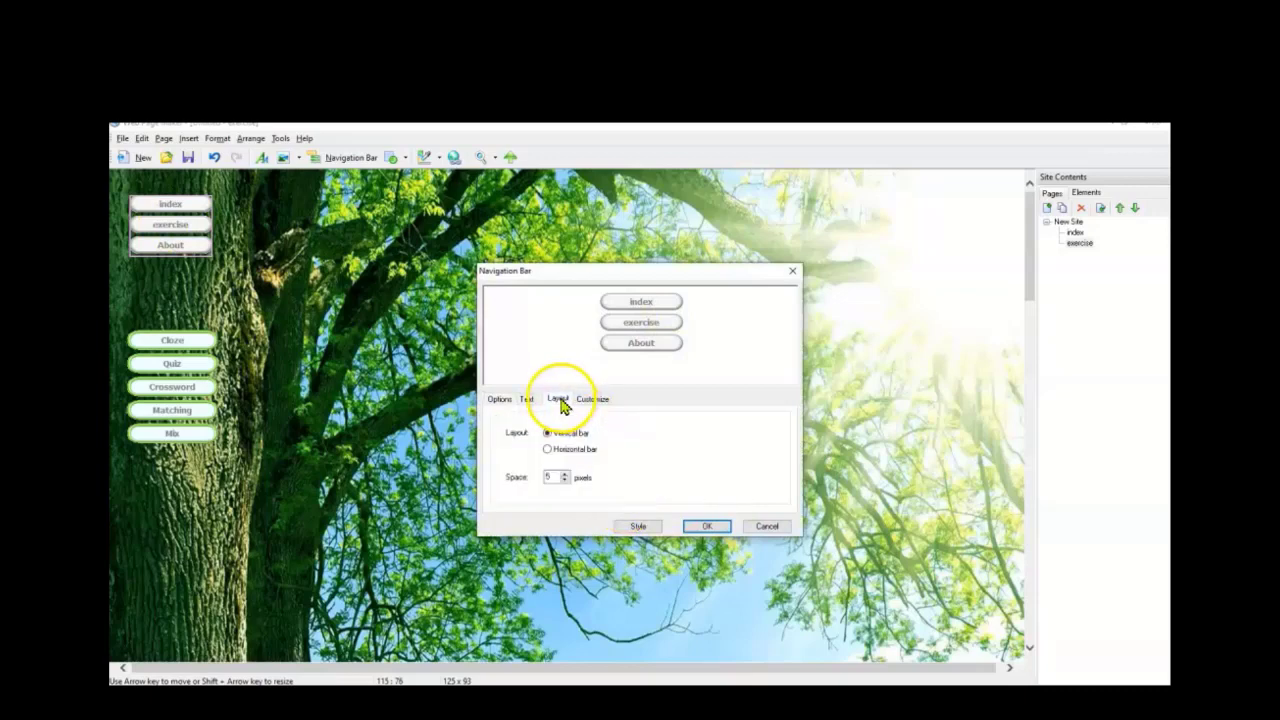
left_click(562, 449)
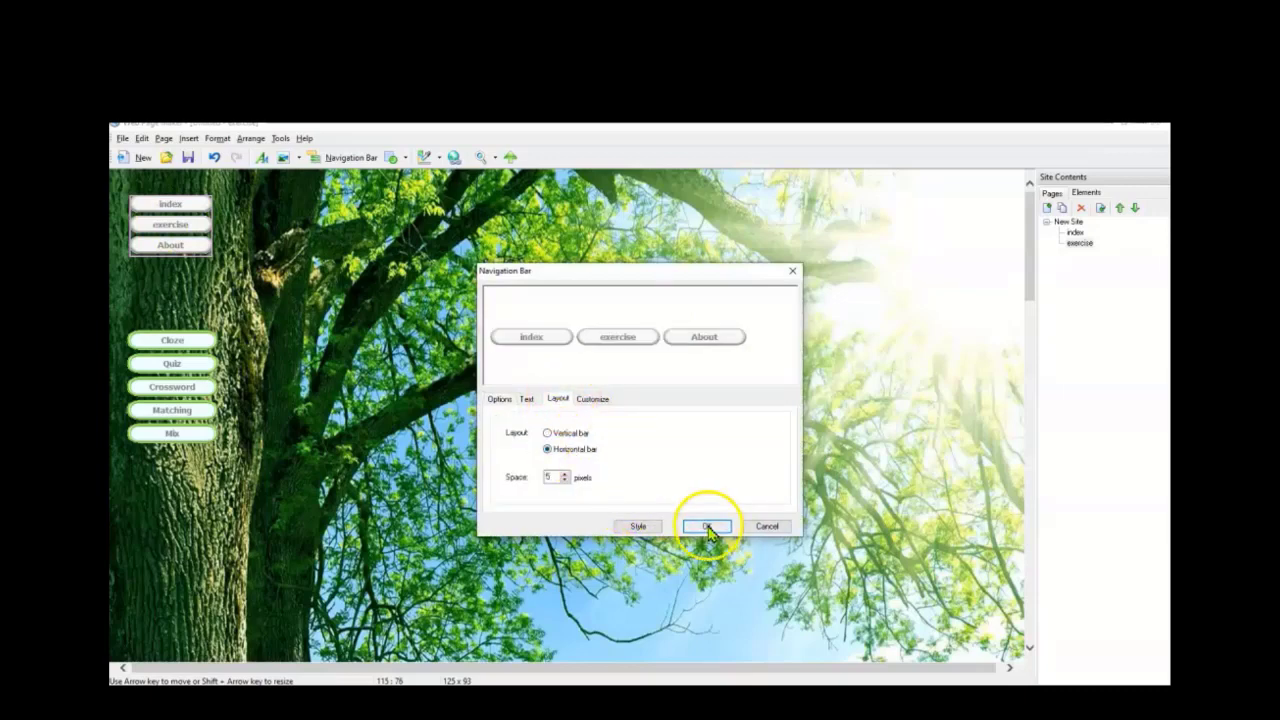
left_click(707, 527)
left_click_drag(331, 203, 645, 196)
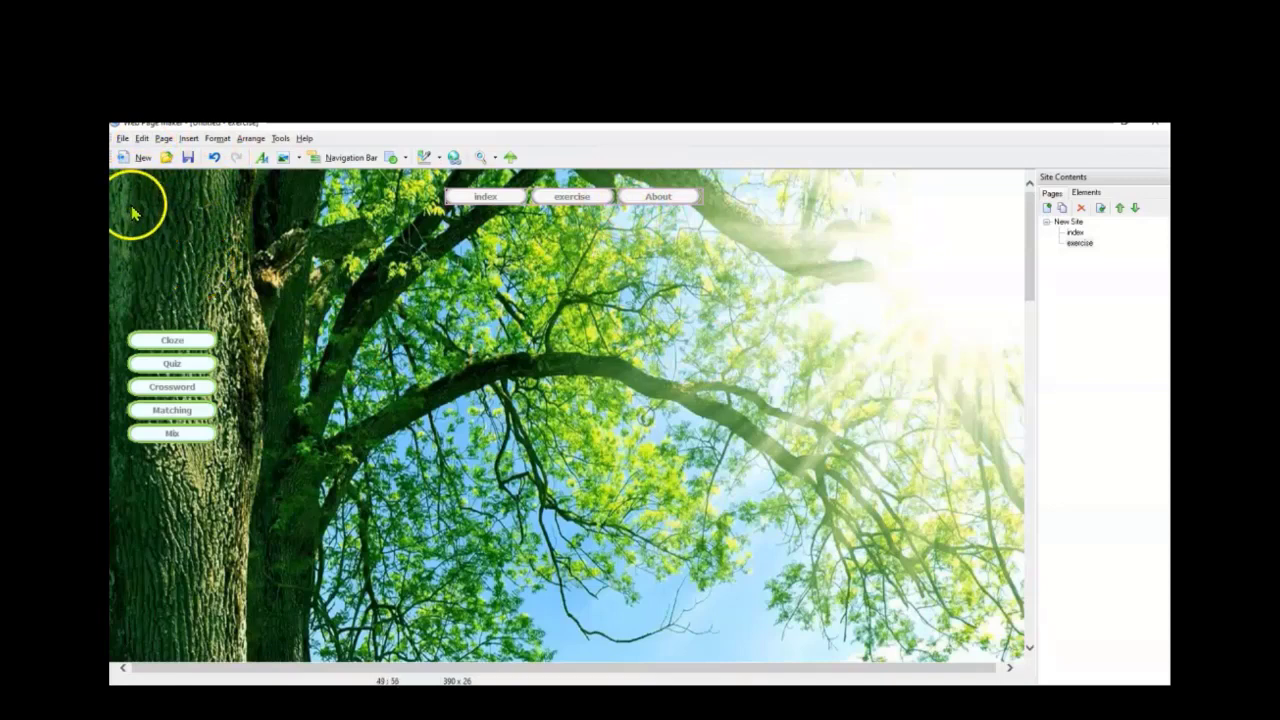
- Review the index page's navigation bar, return to the exercise page and select its green navigation bar
double_click(1075, 232)
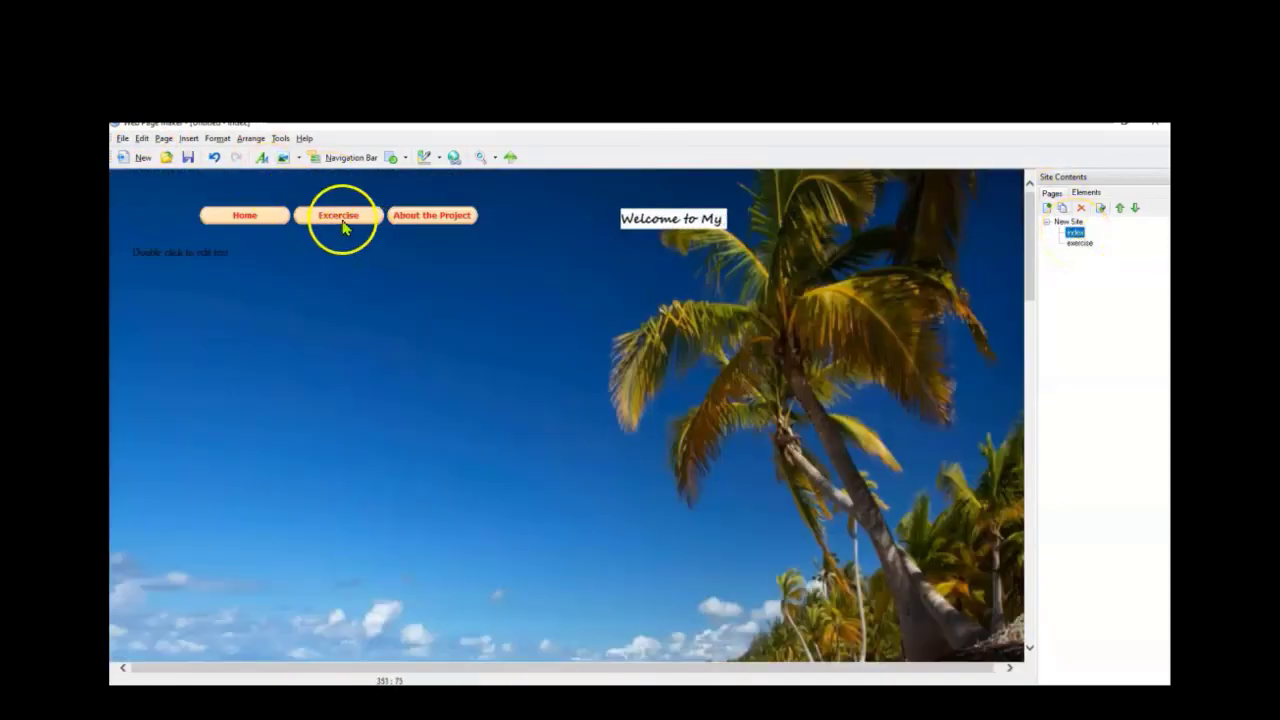
double_click(1080, 242)
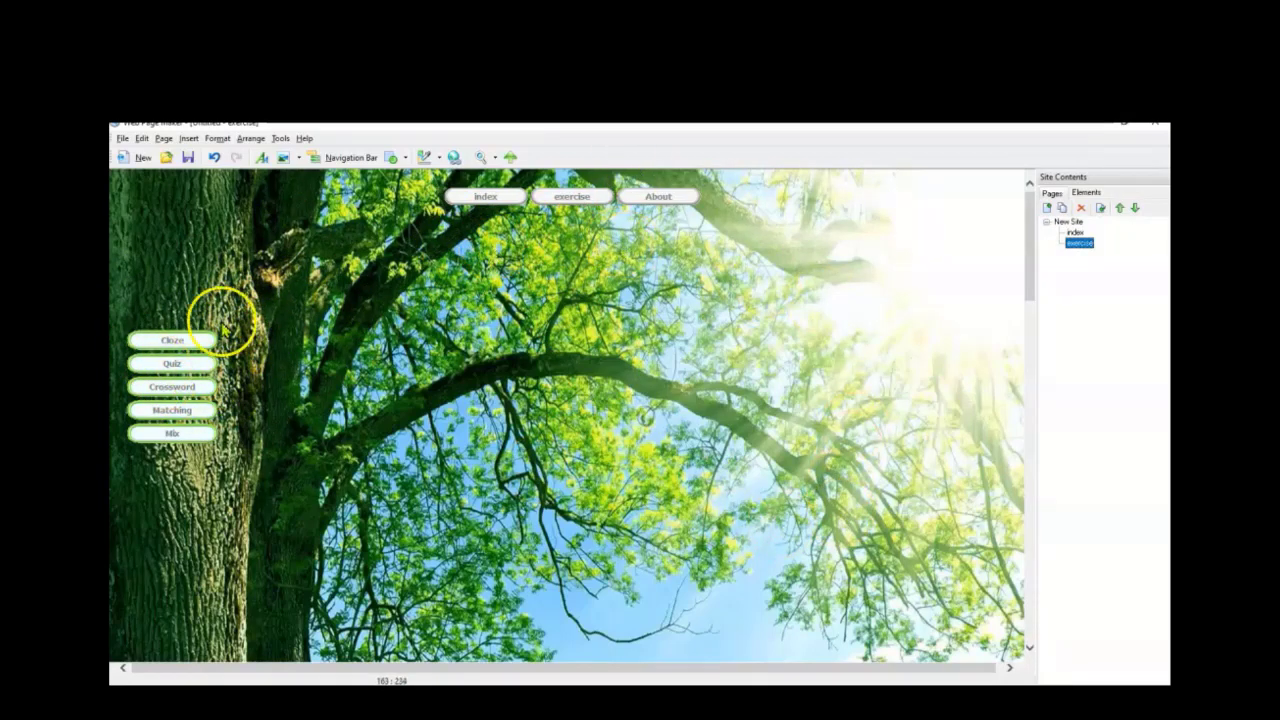
left_click(176, 342)
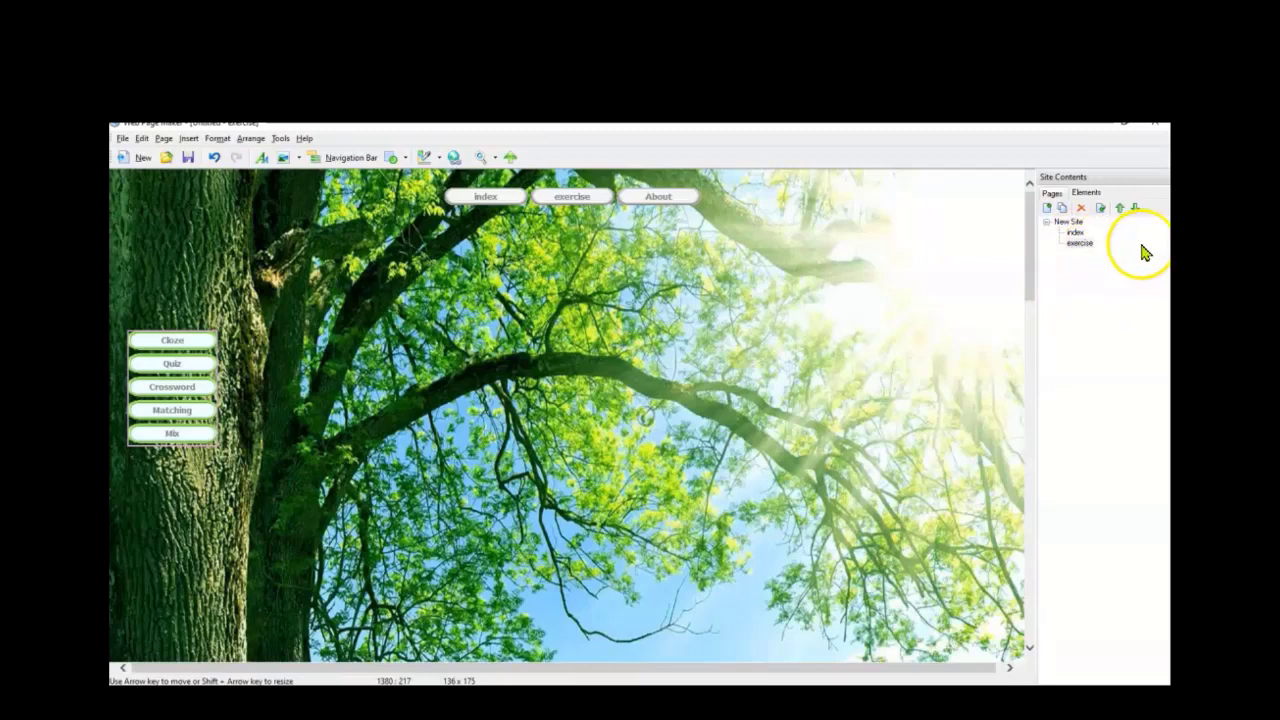
- Add a new page after exercise and insert the arcti bear image from the HotPot Project demo folder at its top-left corner
left_click(1047, 209)
left_click(1092, 330)
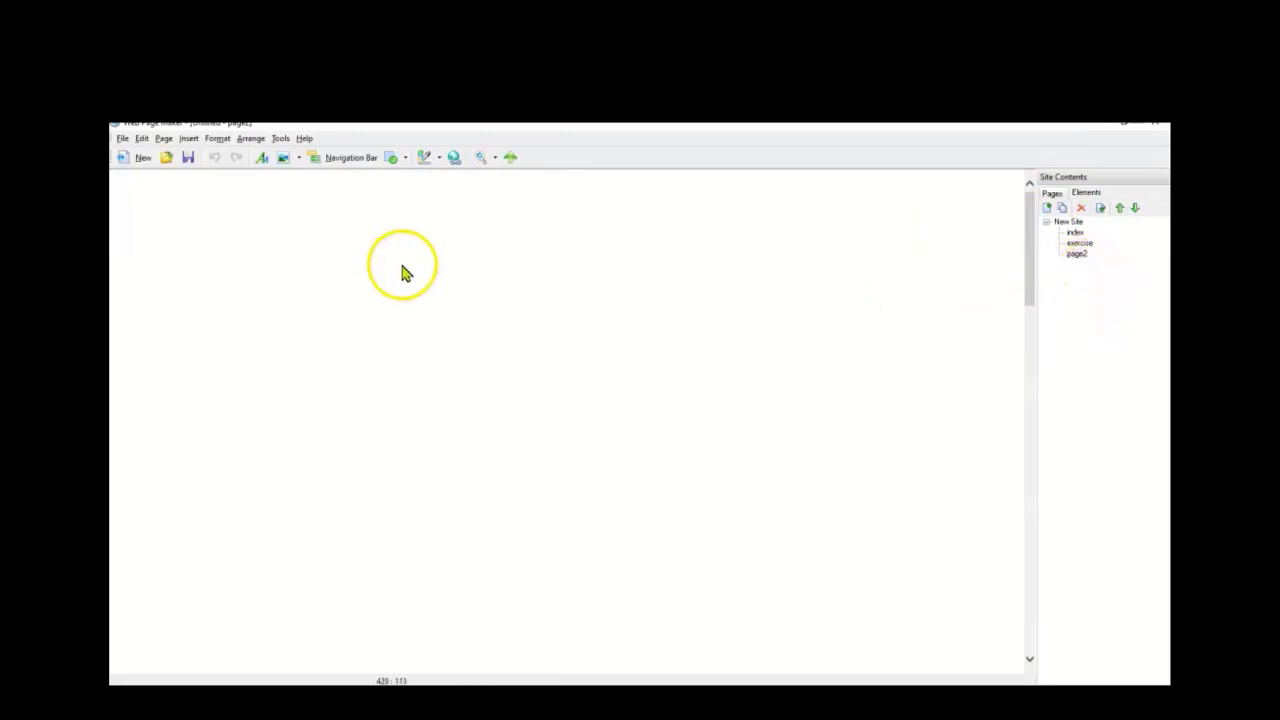
left_click(186, 140)
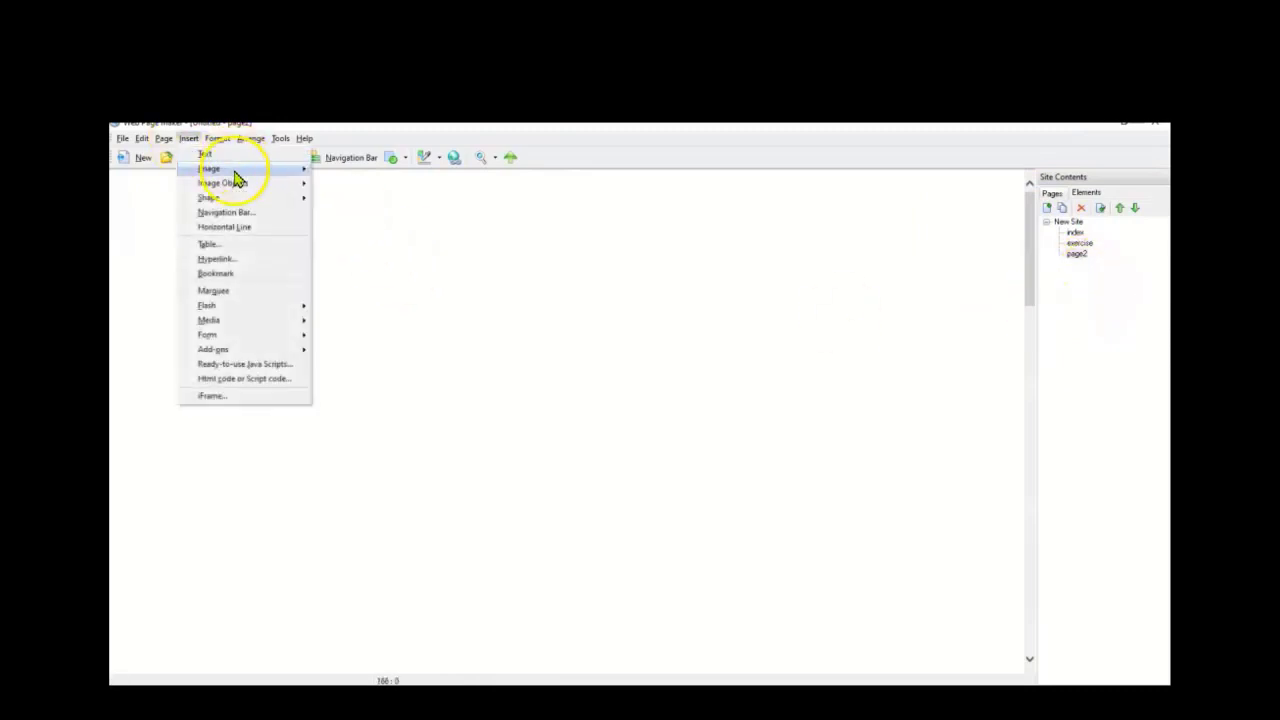
mouse_move(237, 170)
left_click(355, 169)
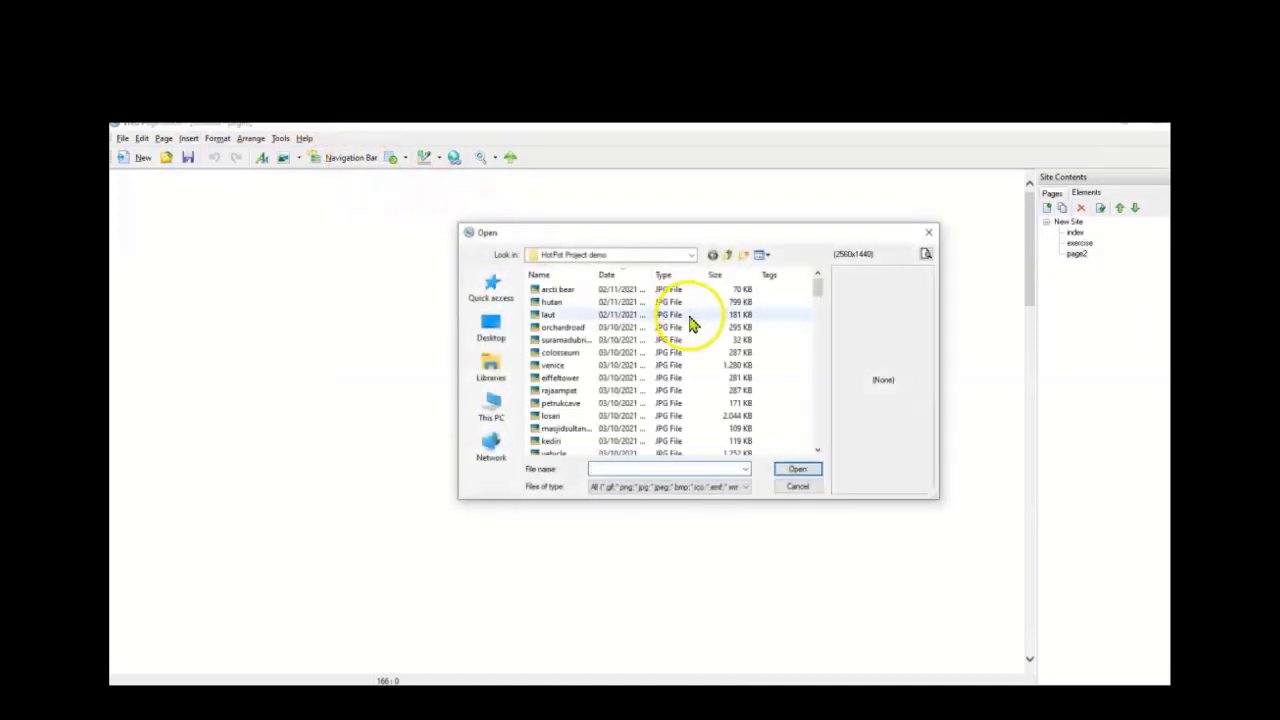
double_click(556, 290)
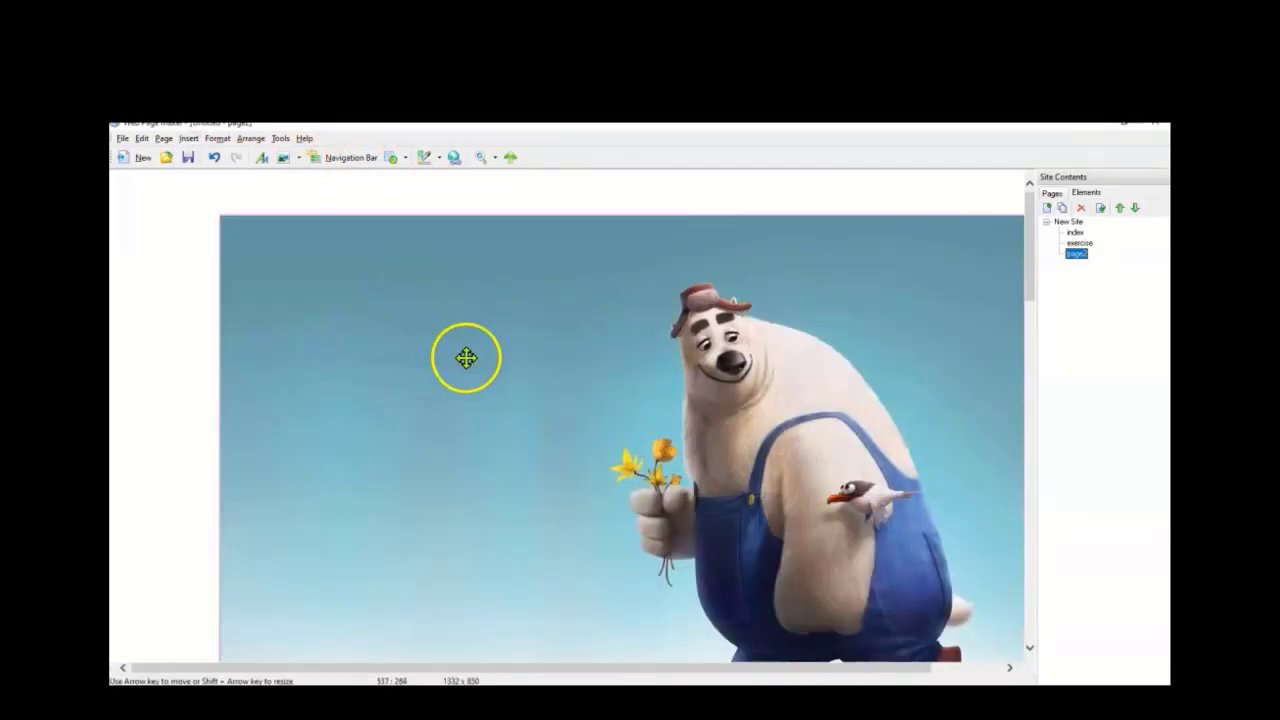
left_click_drag(466, 357, 346, 308)
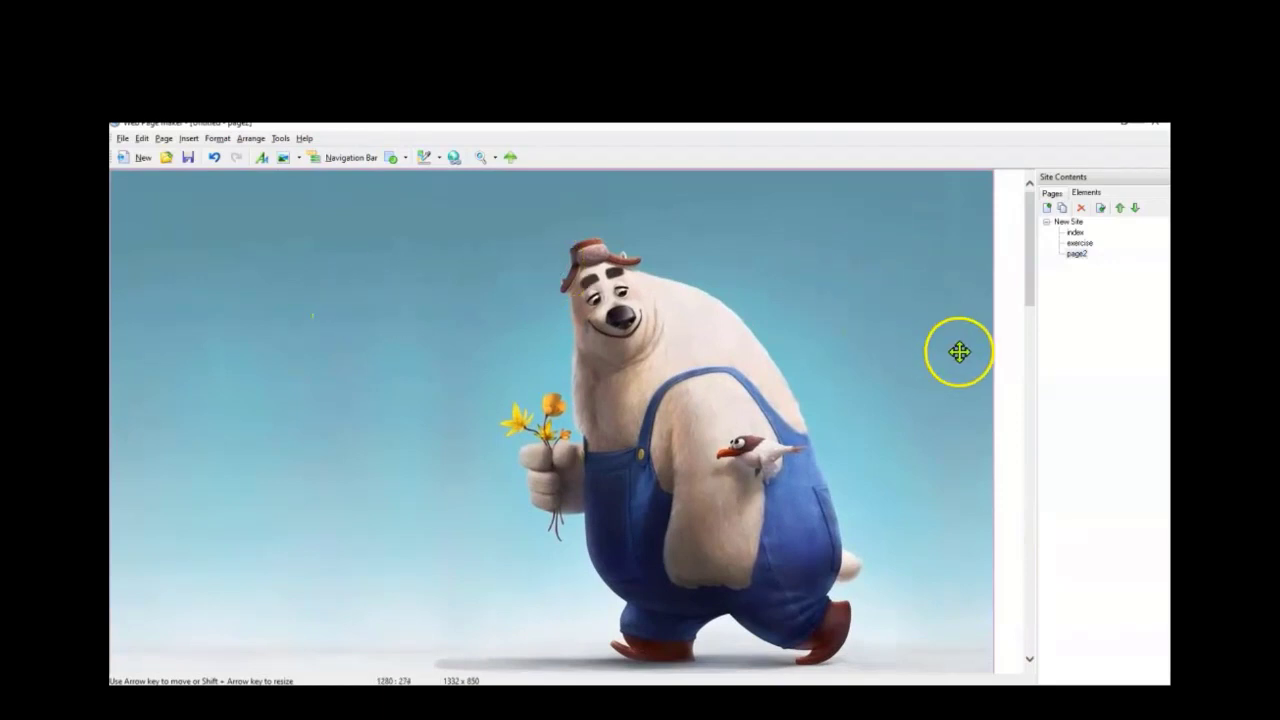
- Enlarge the bear image to about 1390 x 1006 pixels so it fills the page width
left_click_drag(993, 360, 1032, 362)
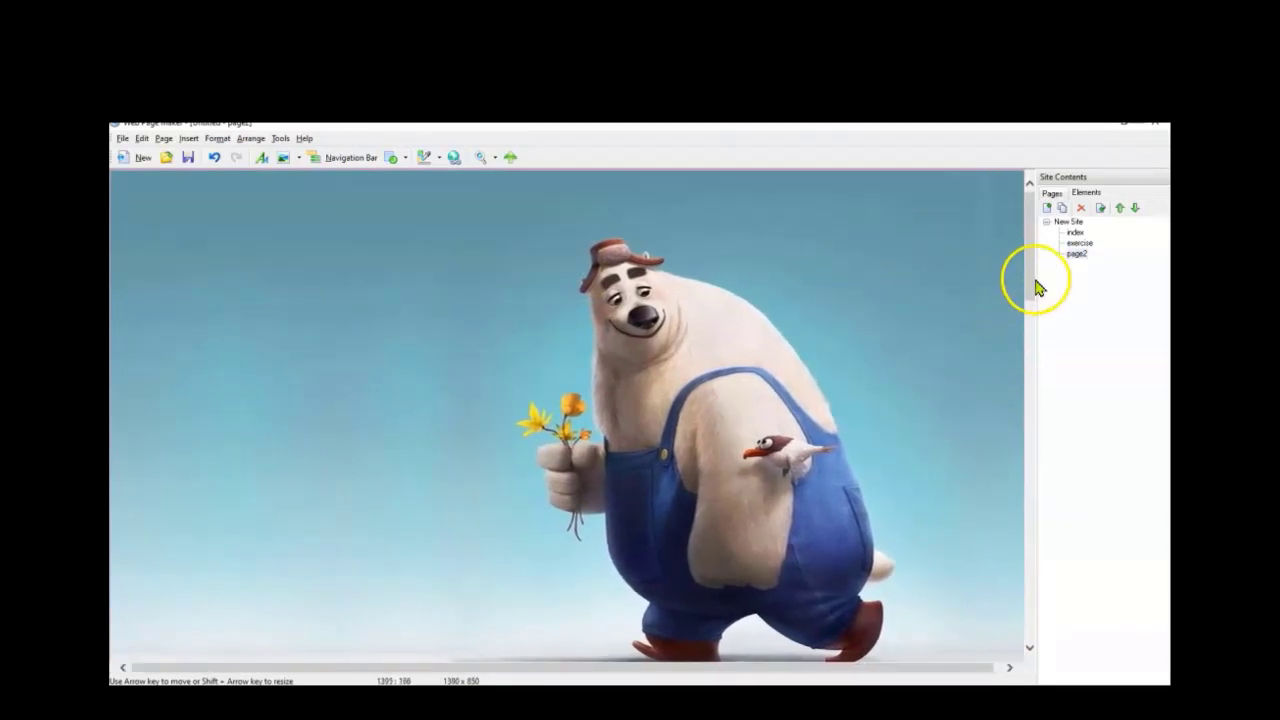
scroll(1034, 277, "down", 5)
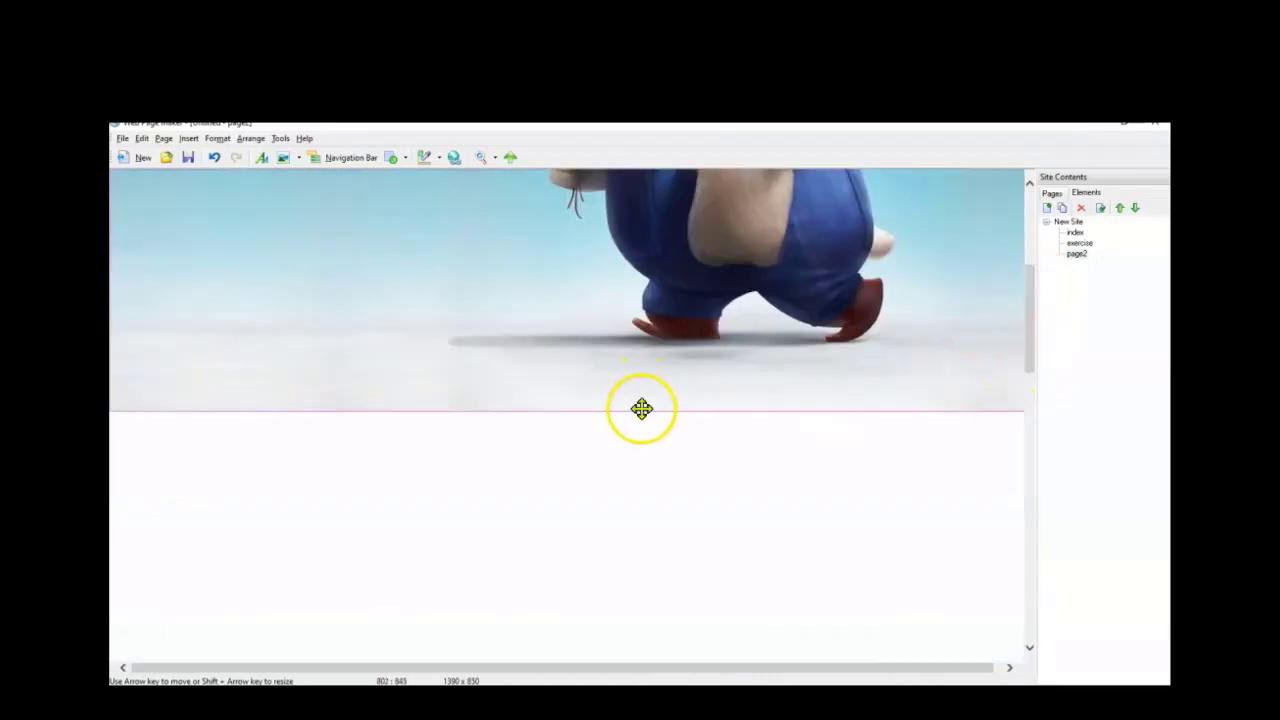
left_click_drag(640, 410, 647, 515)
left_click_drag(1033, 309, 1017, 220)
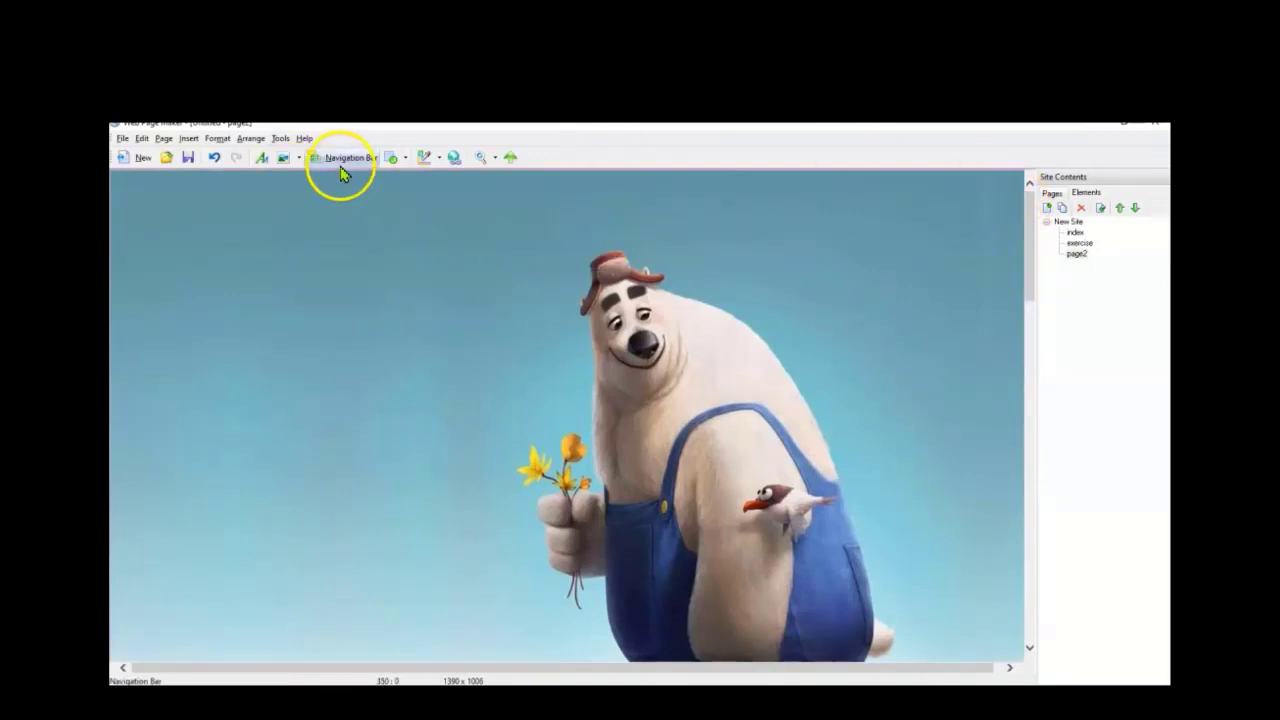
- Copy the index, exercise and About navigation bar from the exercise page to the same position on the bear page
double_click(1080, 243)
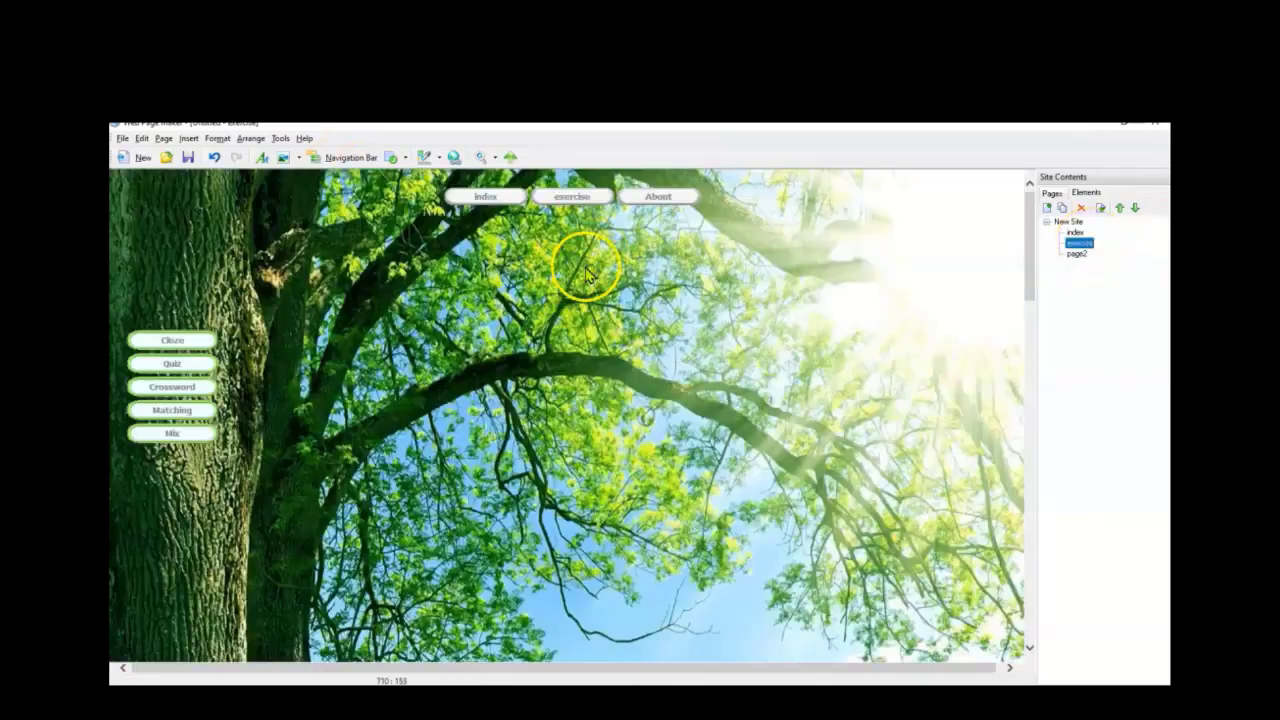
left_click(594, 204)
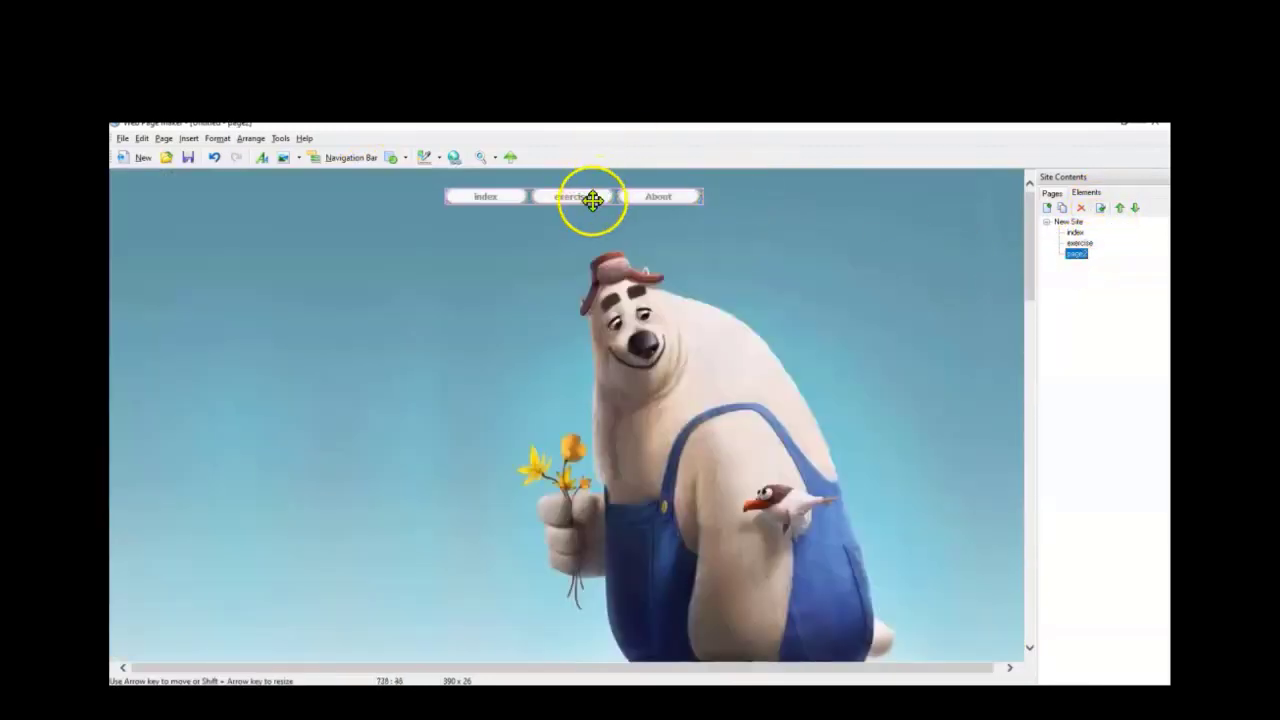
left_click(1077, 243)
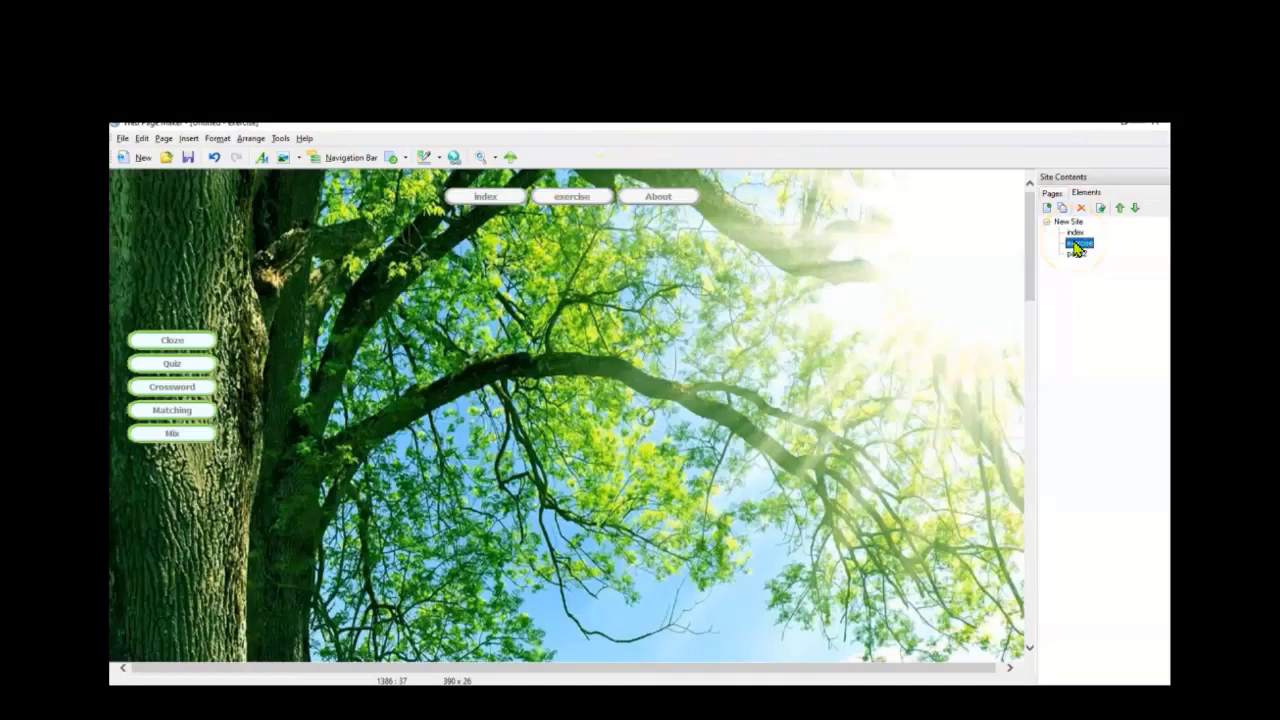
left_click(1077, 254)
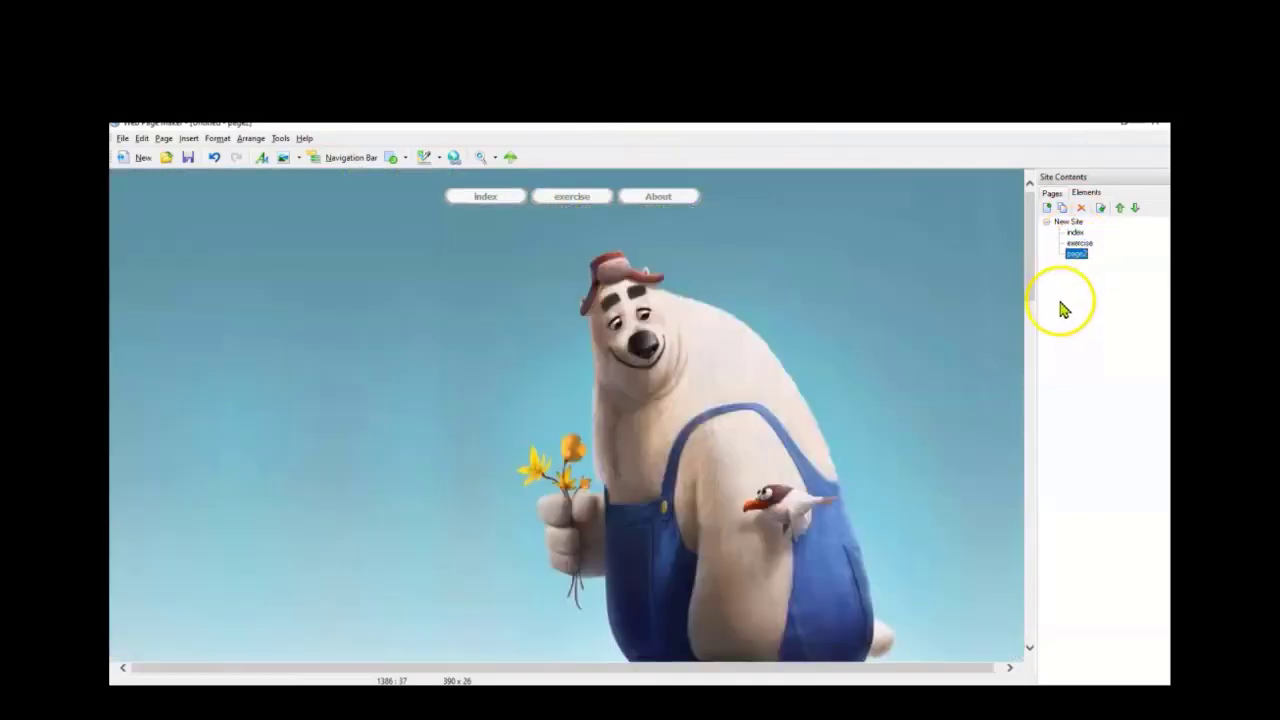
- Rename the bear page as About
right_click(1078, 257)
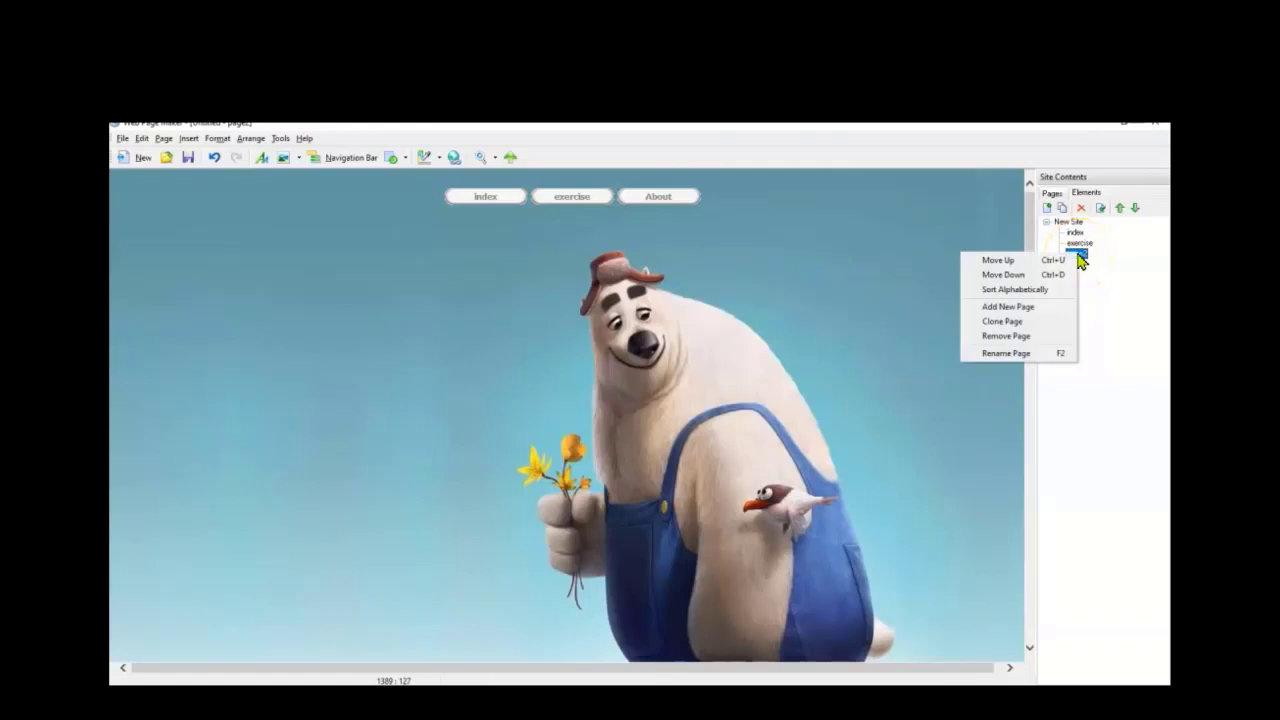
left_click(1006, 354)
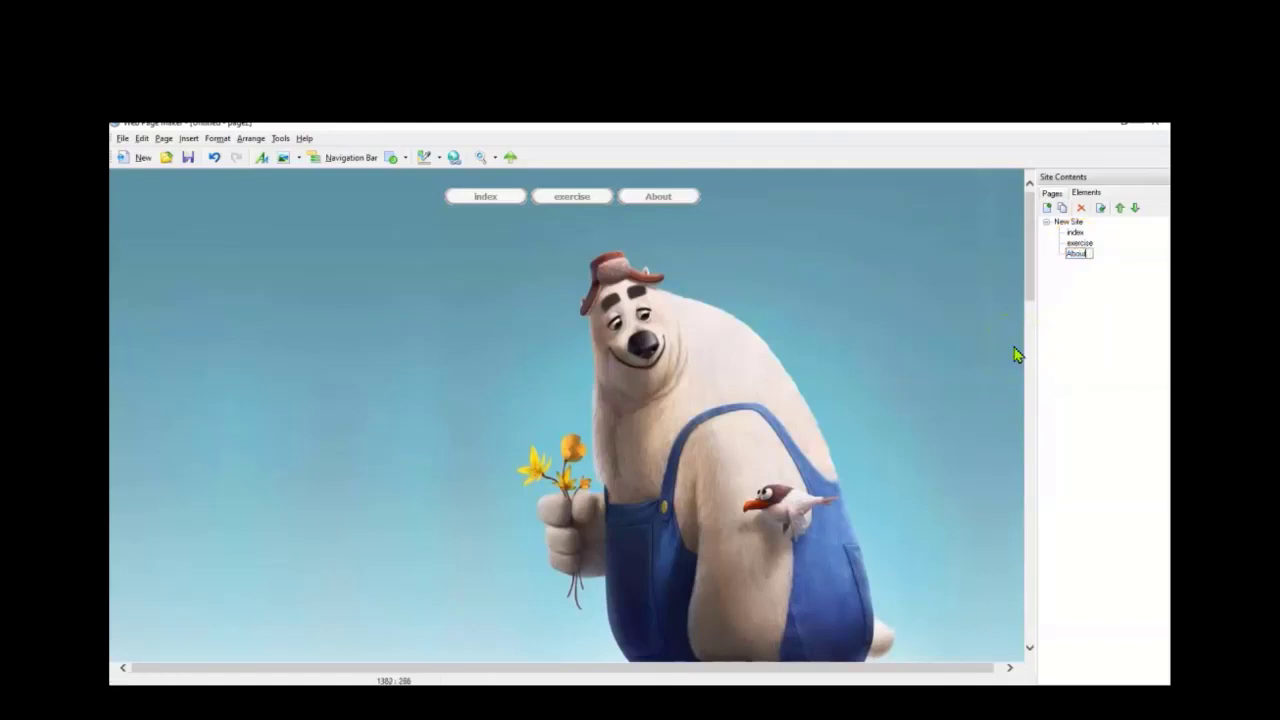
left_click(1116, 372)
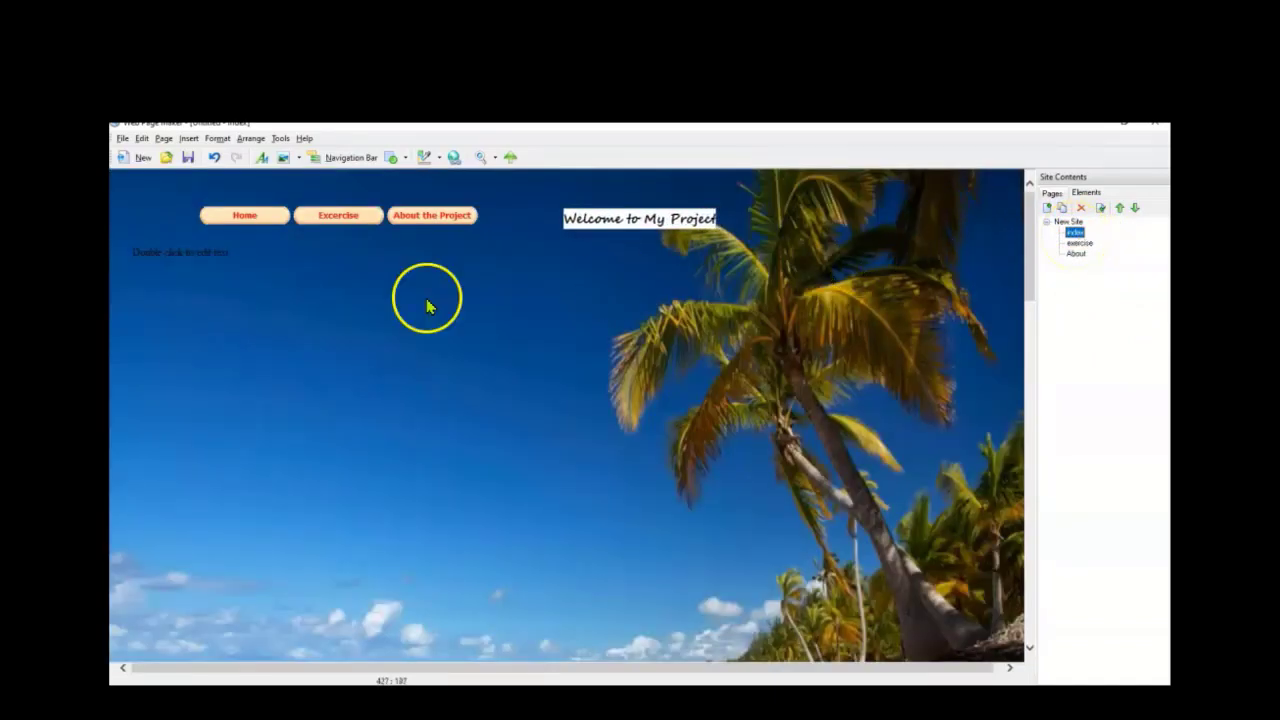
- Link the Home button of the index page's navigation bar to the site's index page
left_click(245, 216)
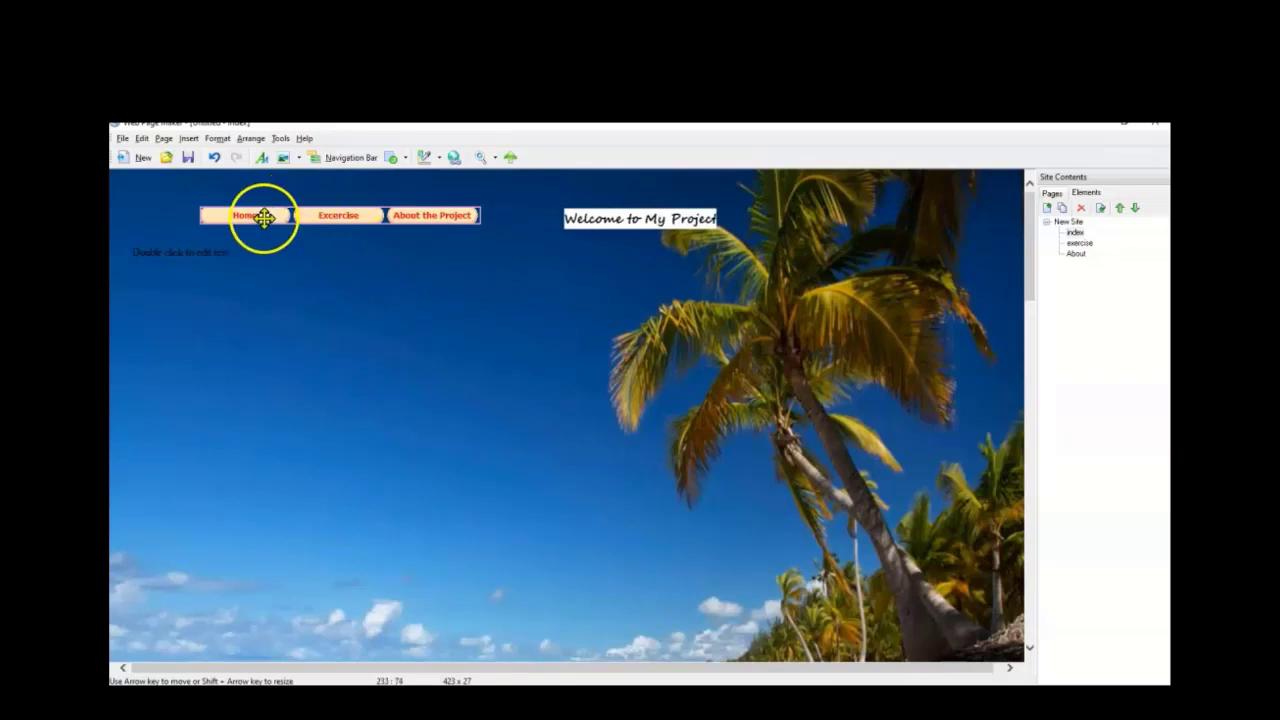
double_click(264, 218)
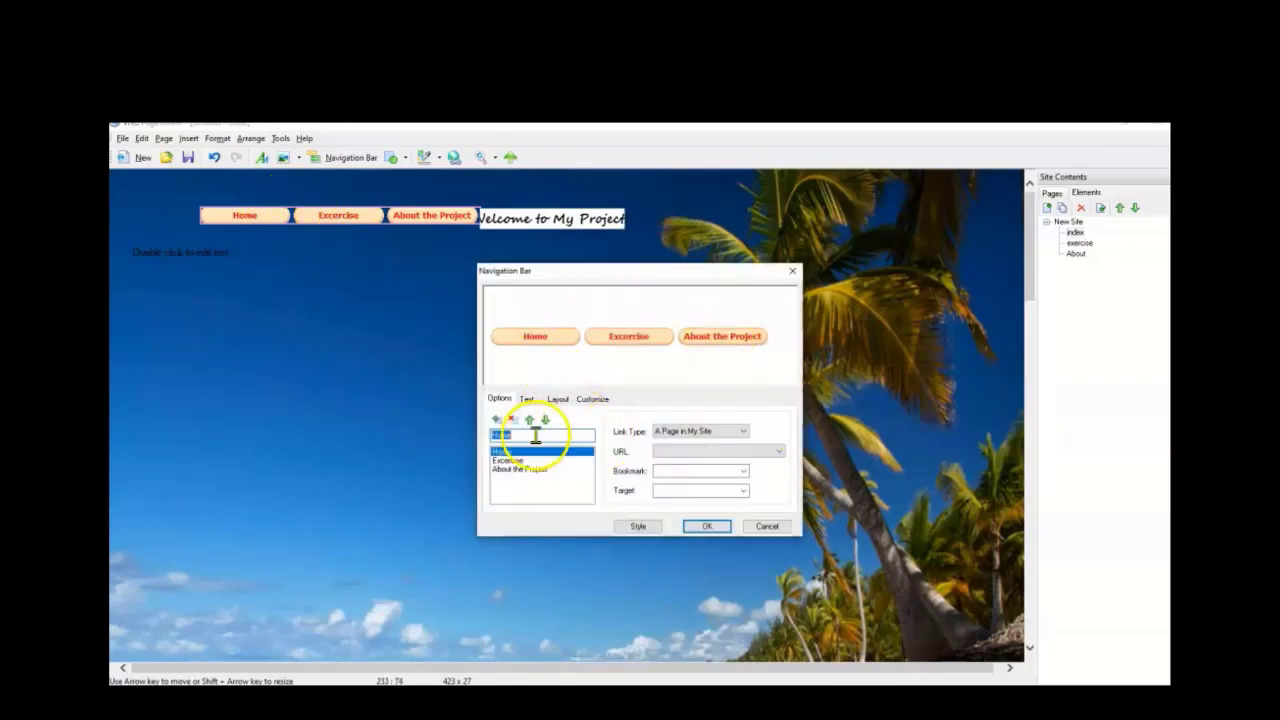
left_click(712, 452)
left_click(671, 467)
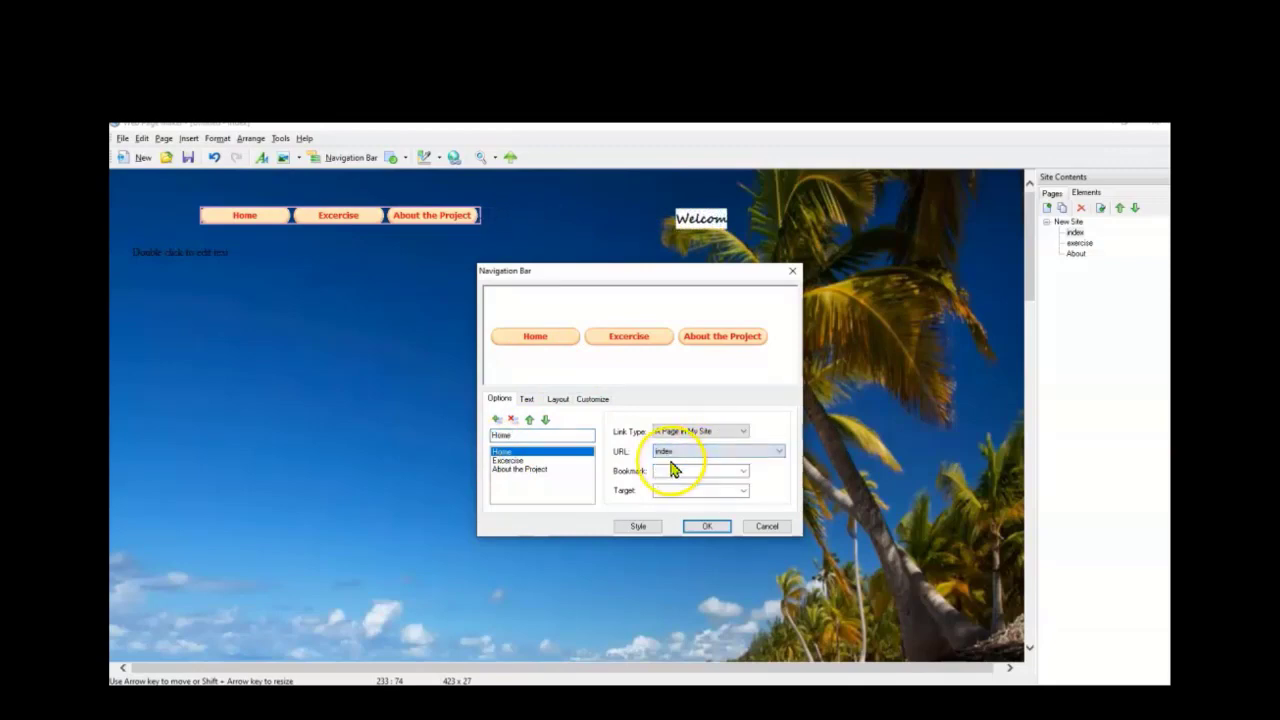
- Link the Excercise button of the same bar to the site's exercise page, with link type A Page in My Site
left_click(514, 462)
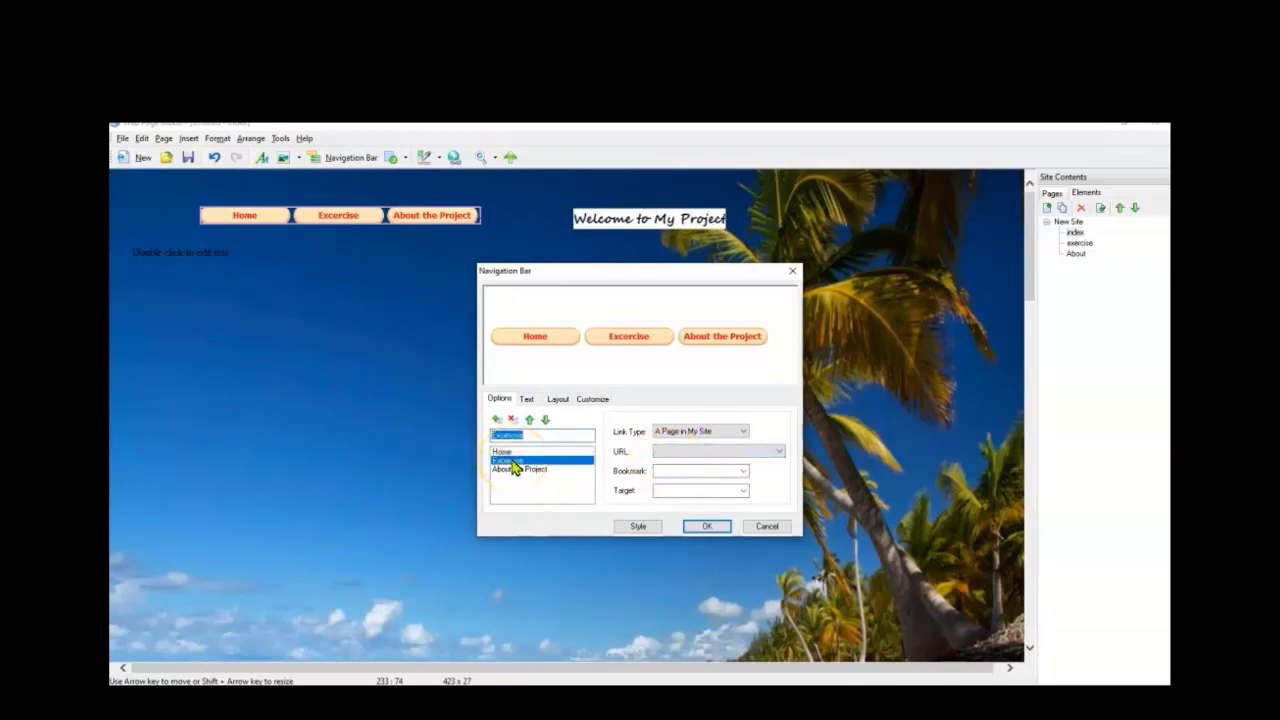
left_click(718, 433)
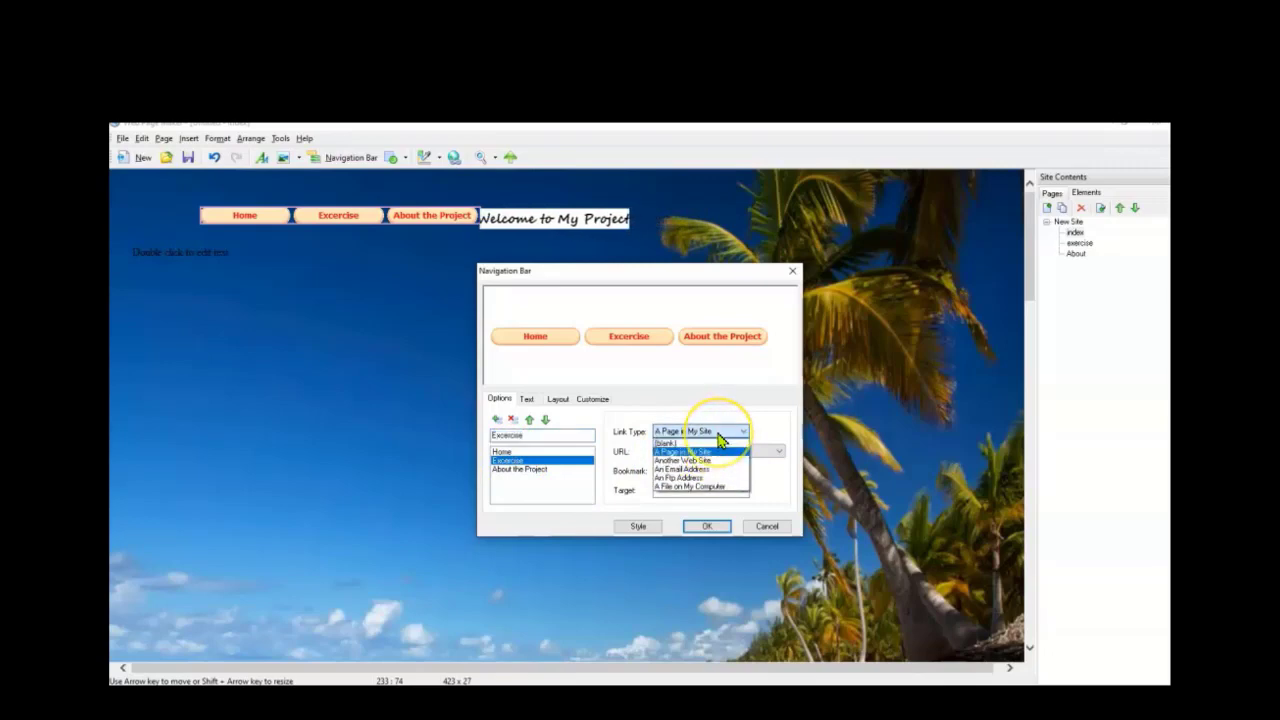
left_click(718, 435)
left_click(706, 452)
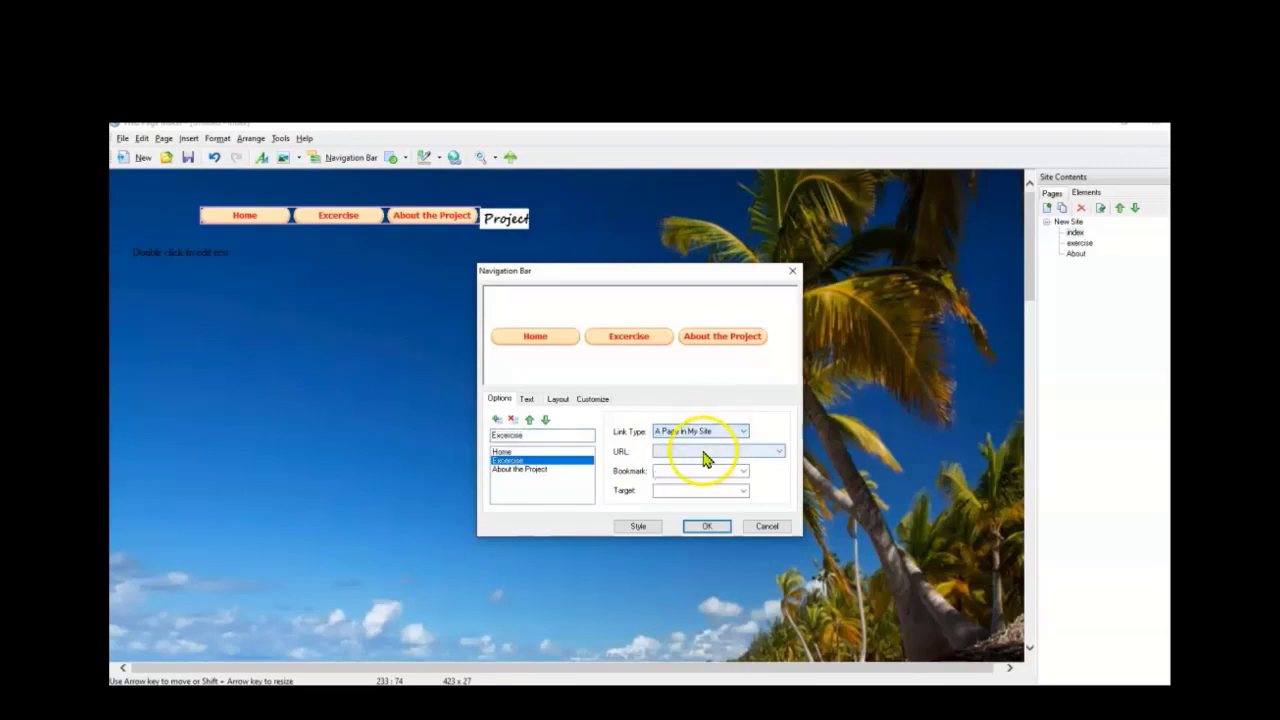
left_click(676, 474)
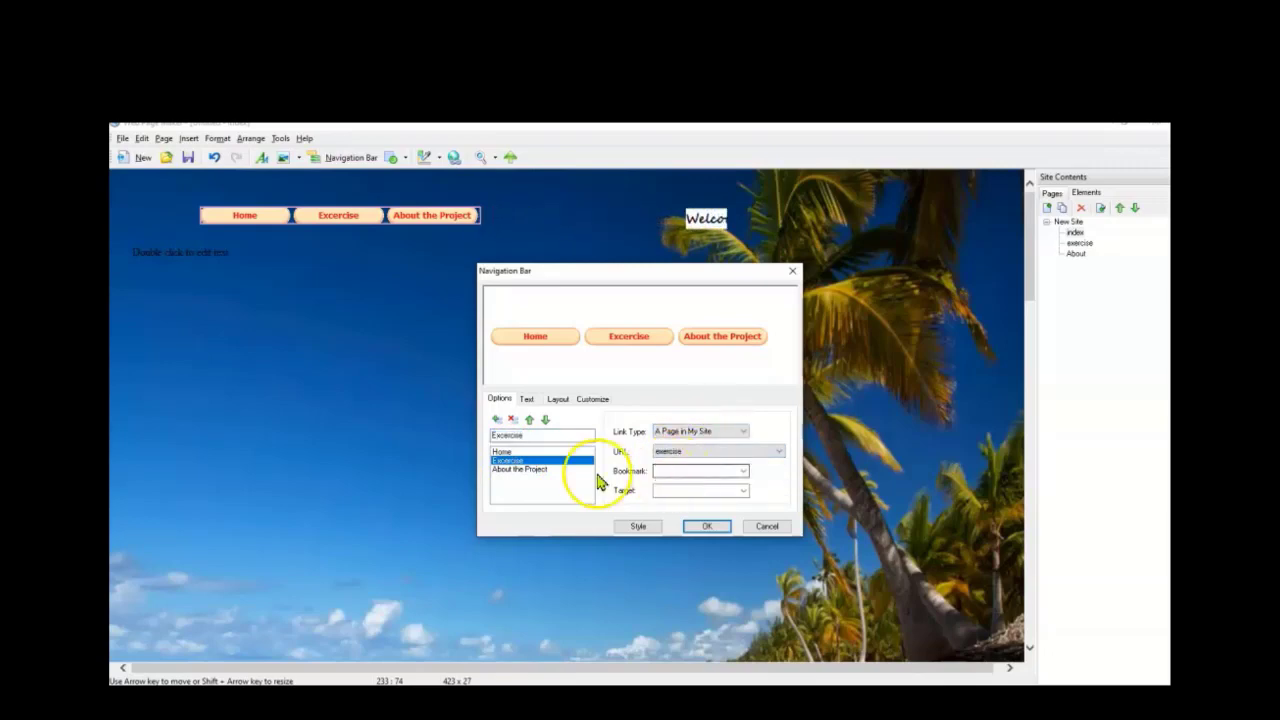
- Link the About the Project button to the About page and apply the index page's navigation bar settings
left_click(540, 469)
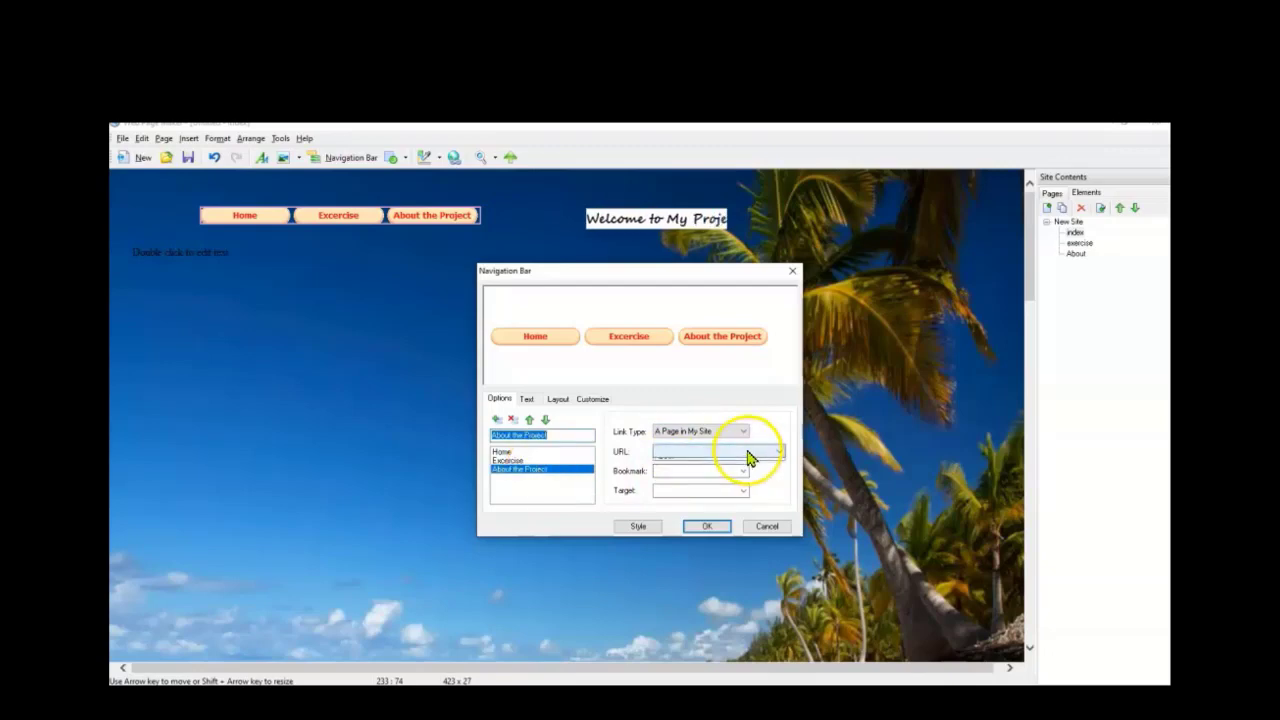
left_click(749, 456)
left_click(670, 484)
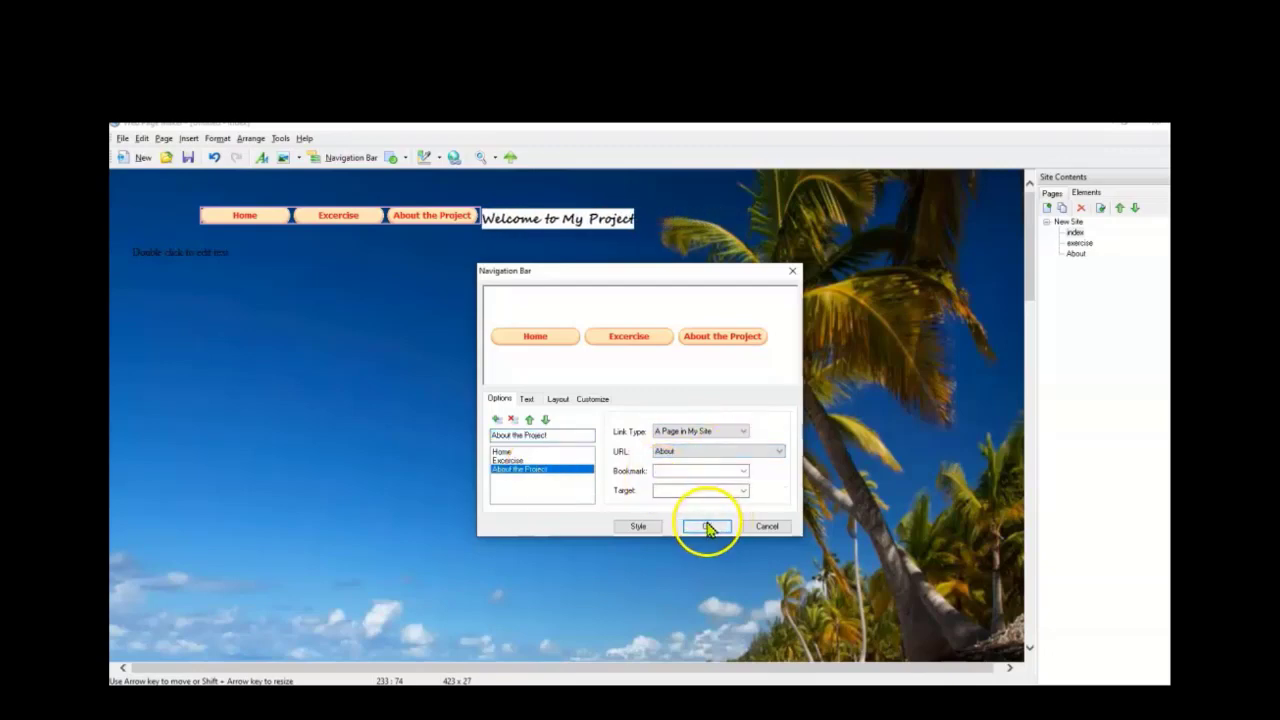
left_click(706, 526)
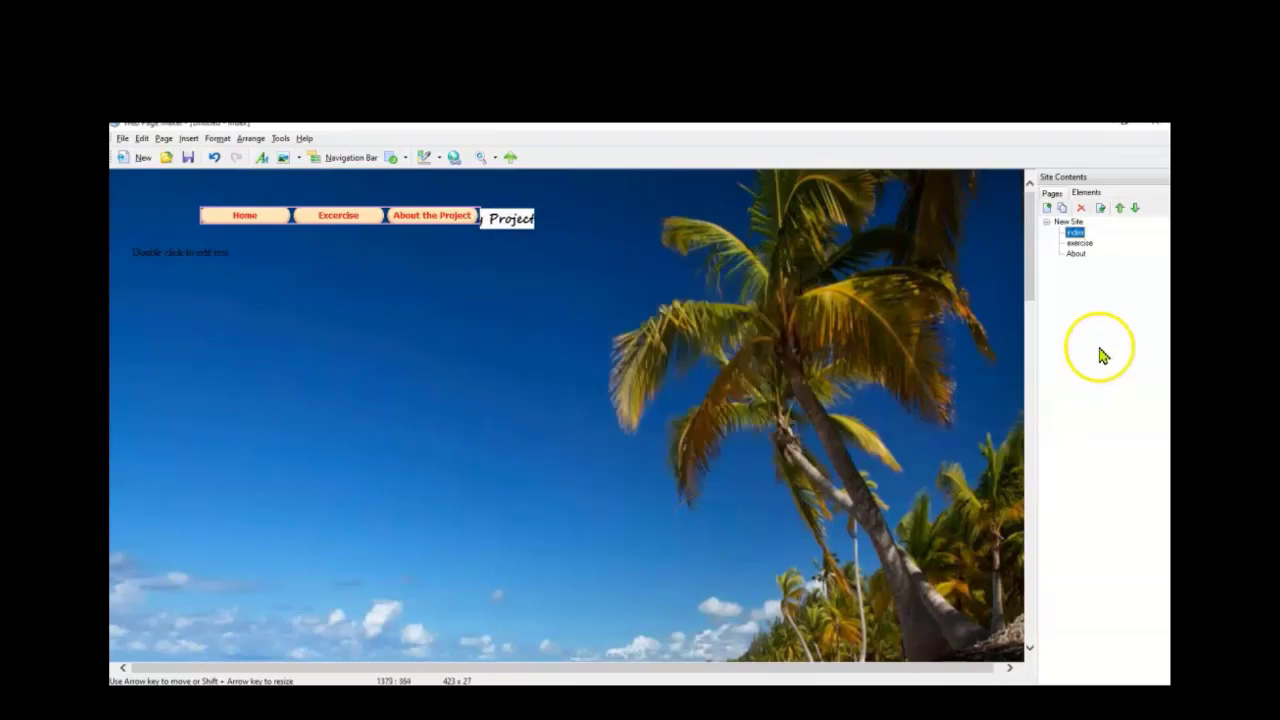
- On the exercise page, check the top navigation bar's links and link its About button to the About page
left_click(1079, 244)
double_click(1080, 245)
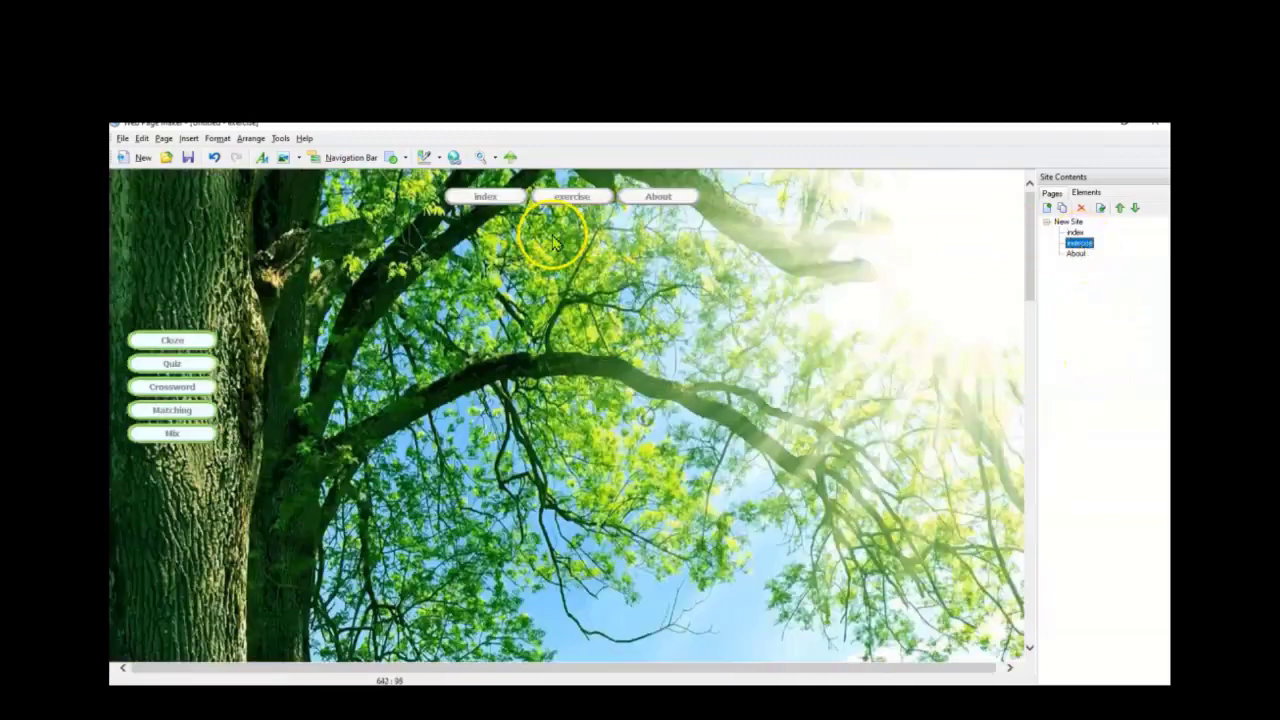
double_click(486, 196)
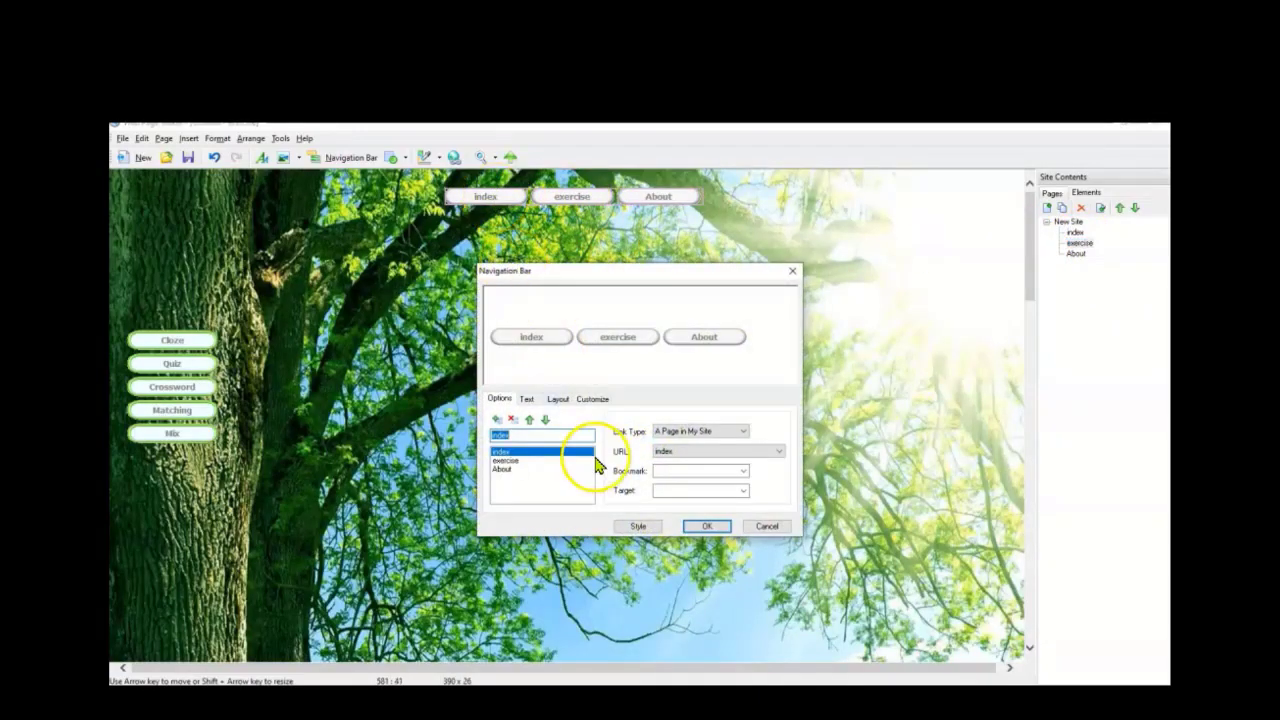
left_click(512, 460)
left_click(505, 470)
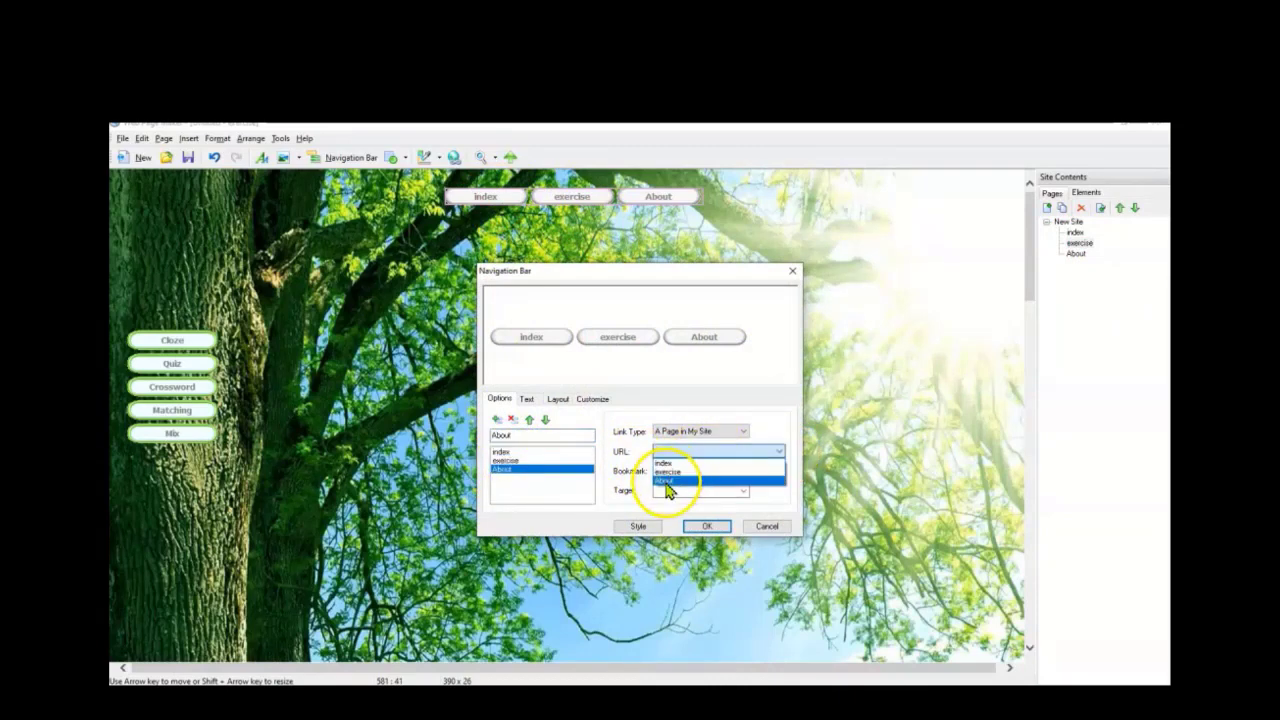
left_click(665, 482)
left_click(707, 525)
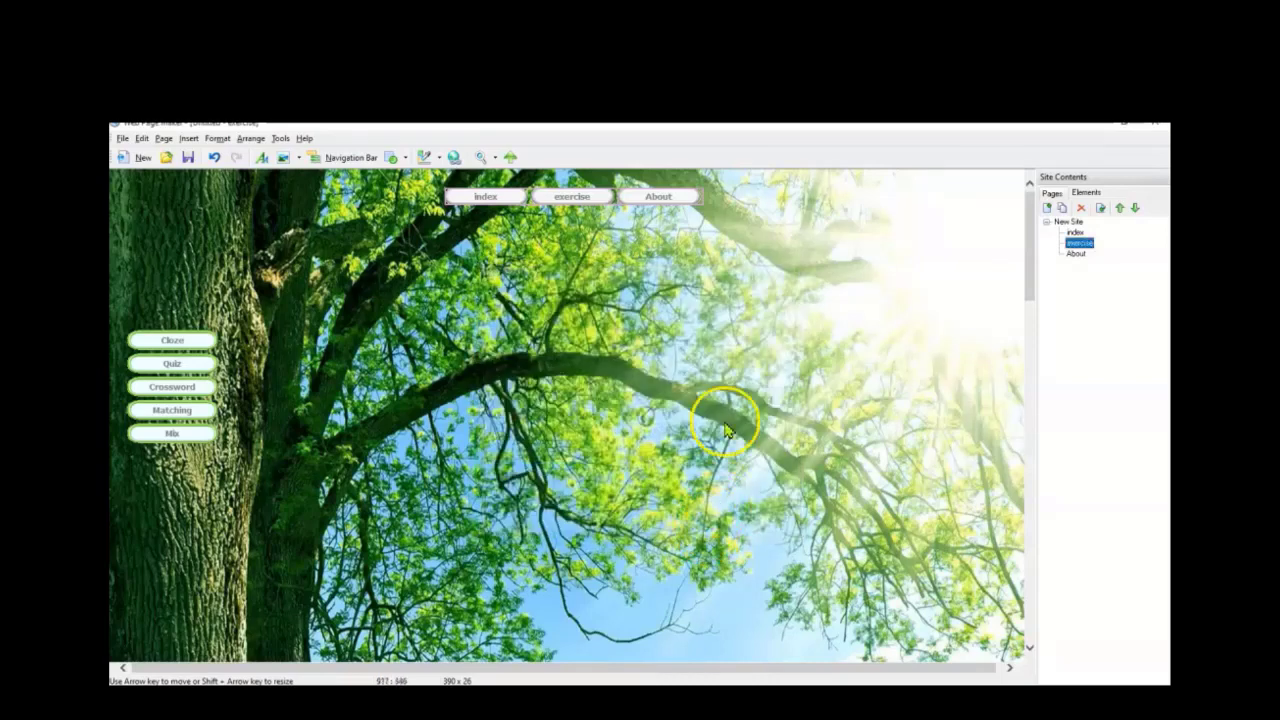
- On the About page, check the navigation bar's index and exercise links and link its About button to the About page
left_click(1076, 254)
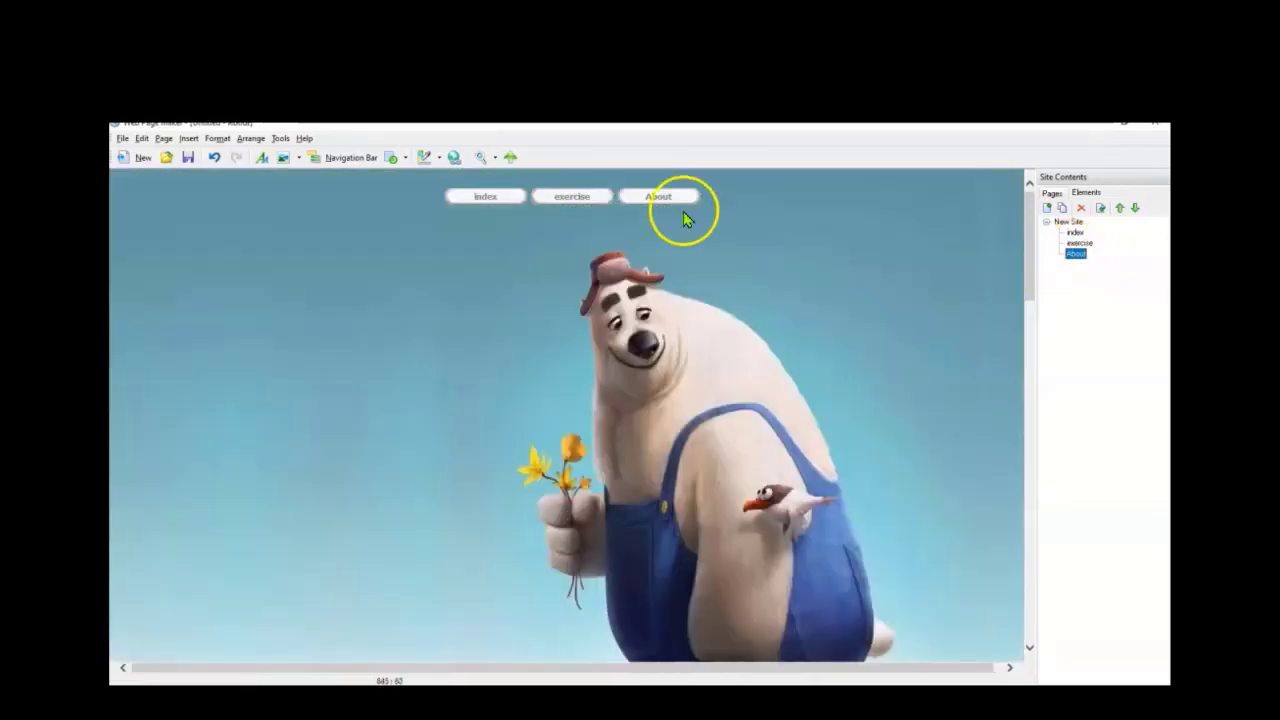
double_click(487, 204)
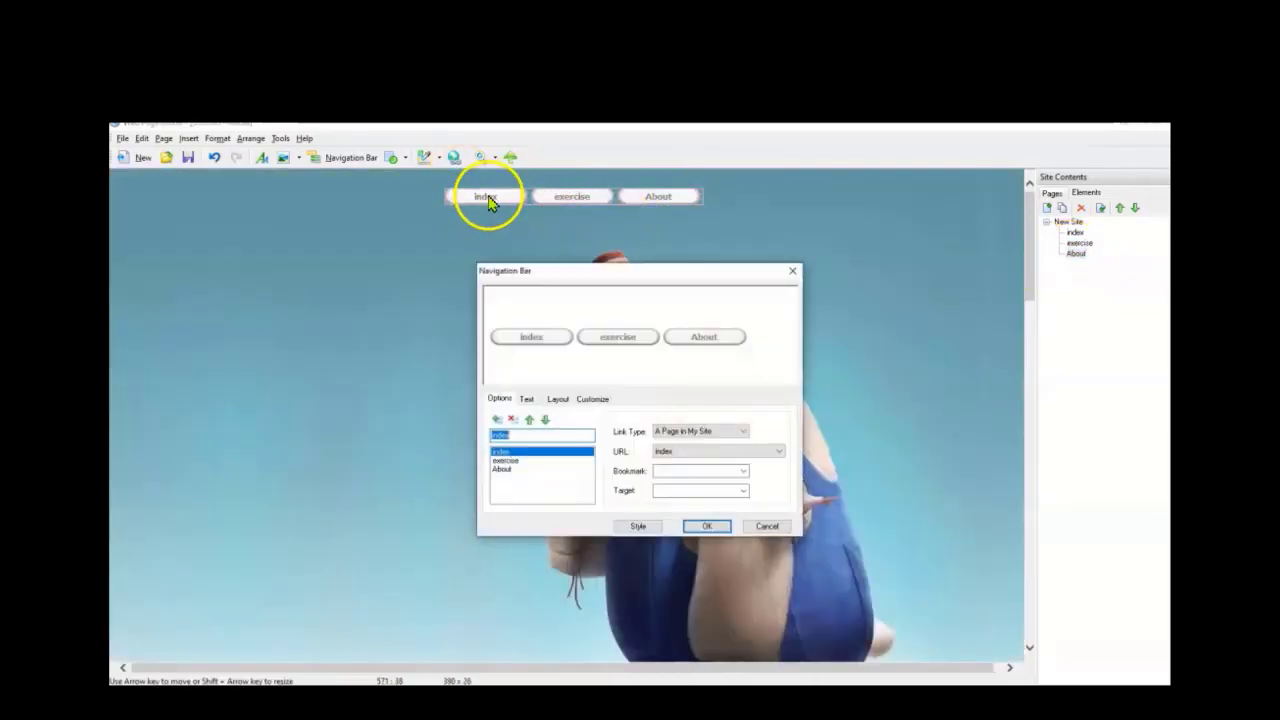
left_click(512, 461)
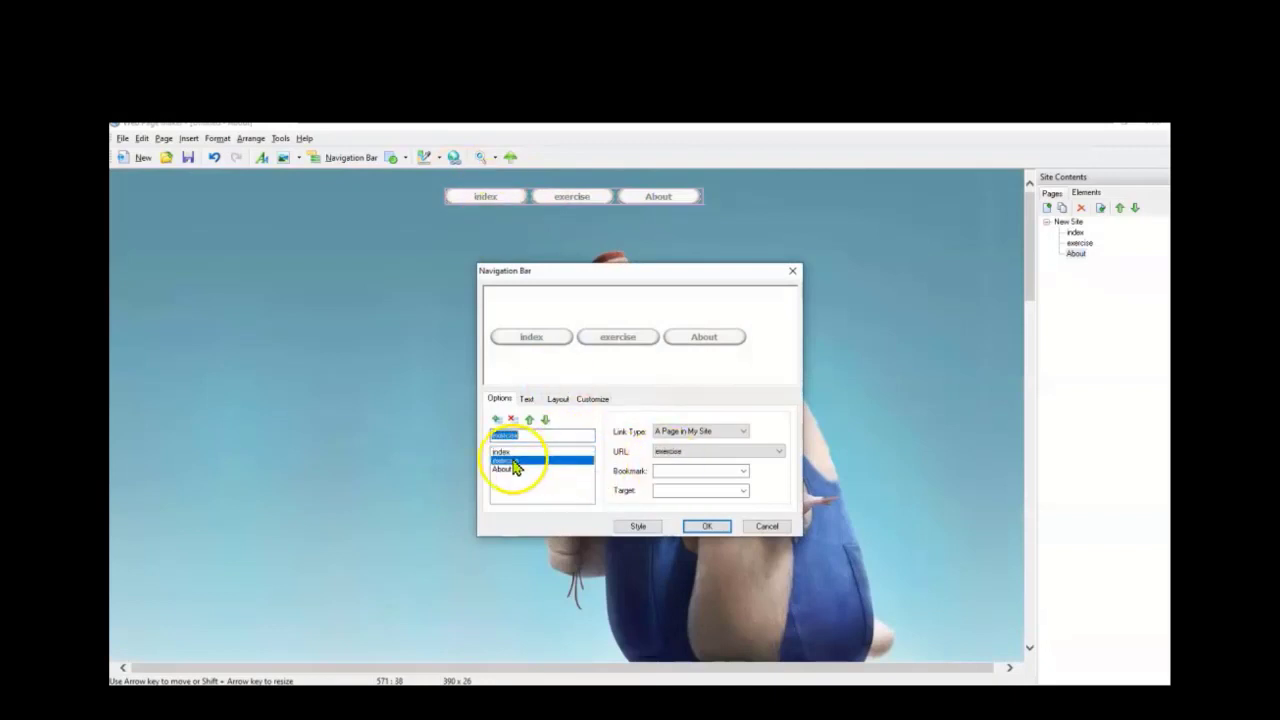
left_click(510, 471)
left_click(737, 455)
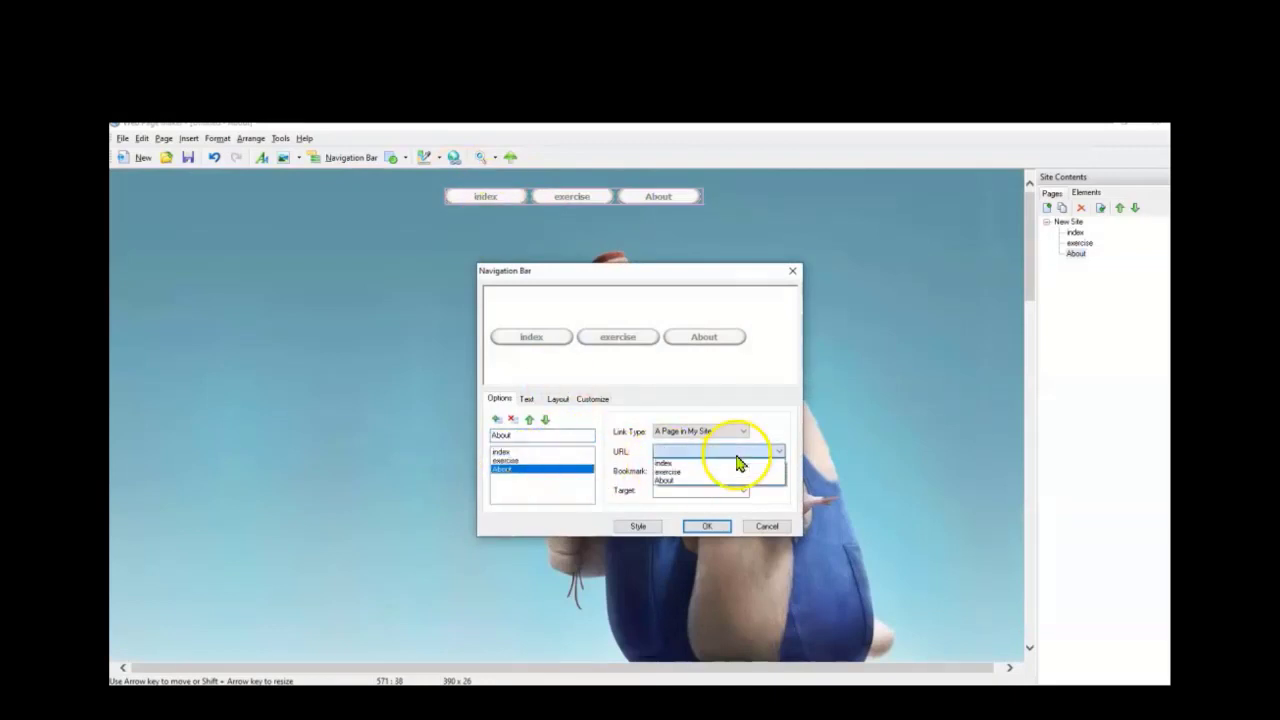
left_click(675, 482)
left_click(705, 527)
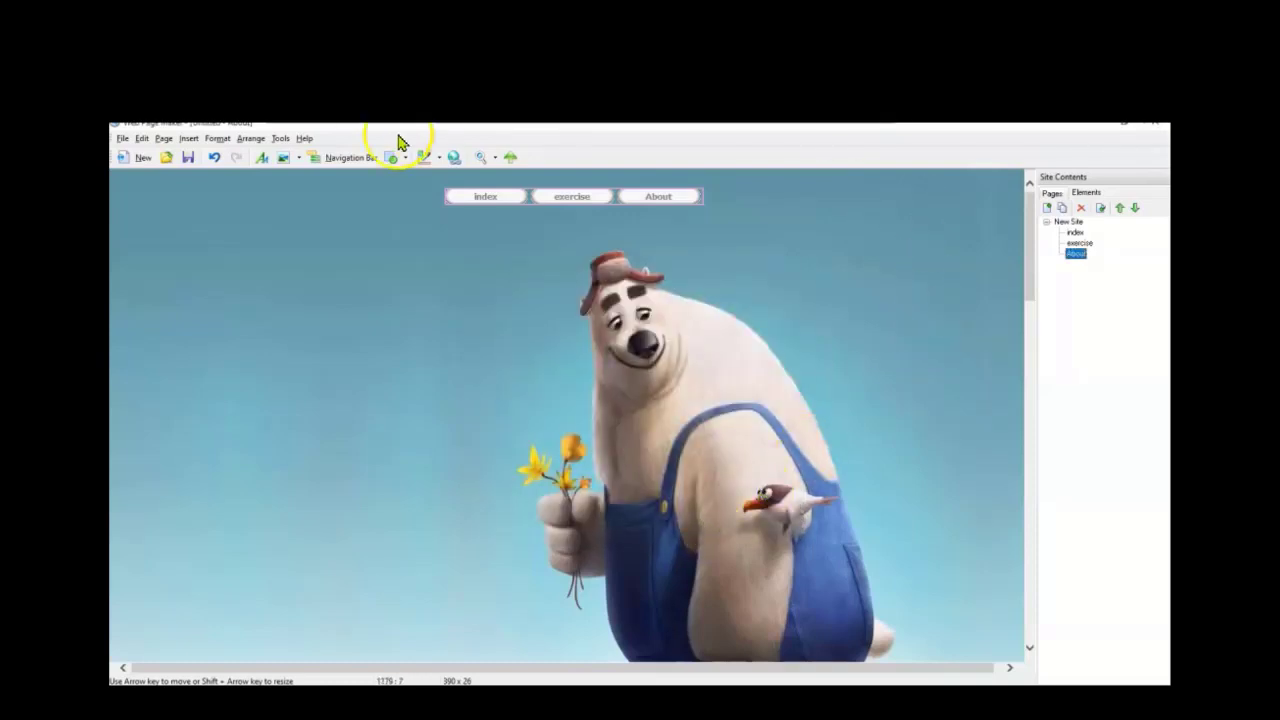
- Save the site as ProjectDemoPart2 in the HotPot Project demo folder
left_click(124, 139)
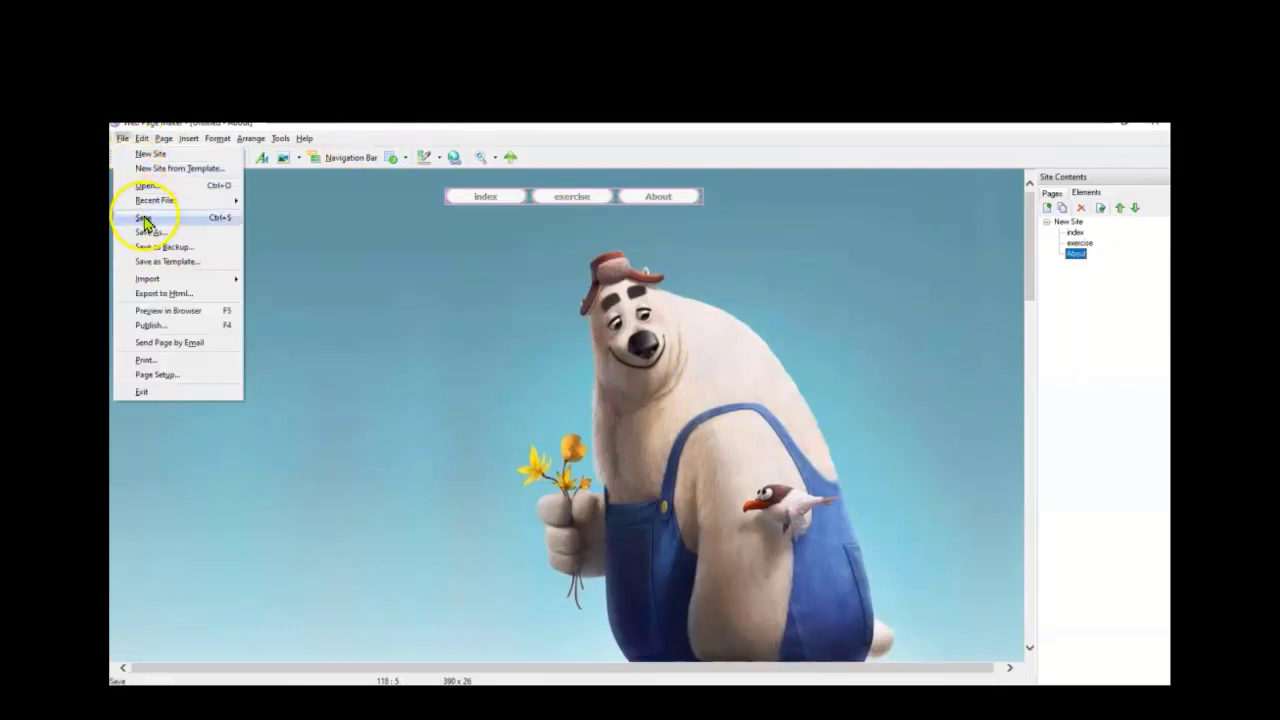
left_click(144, 219)
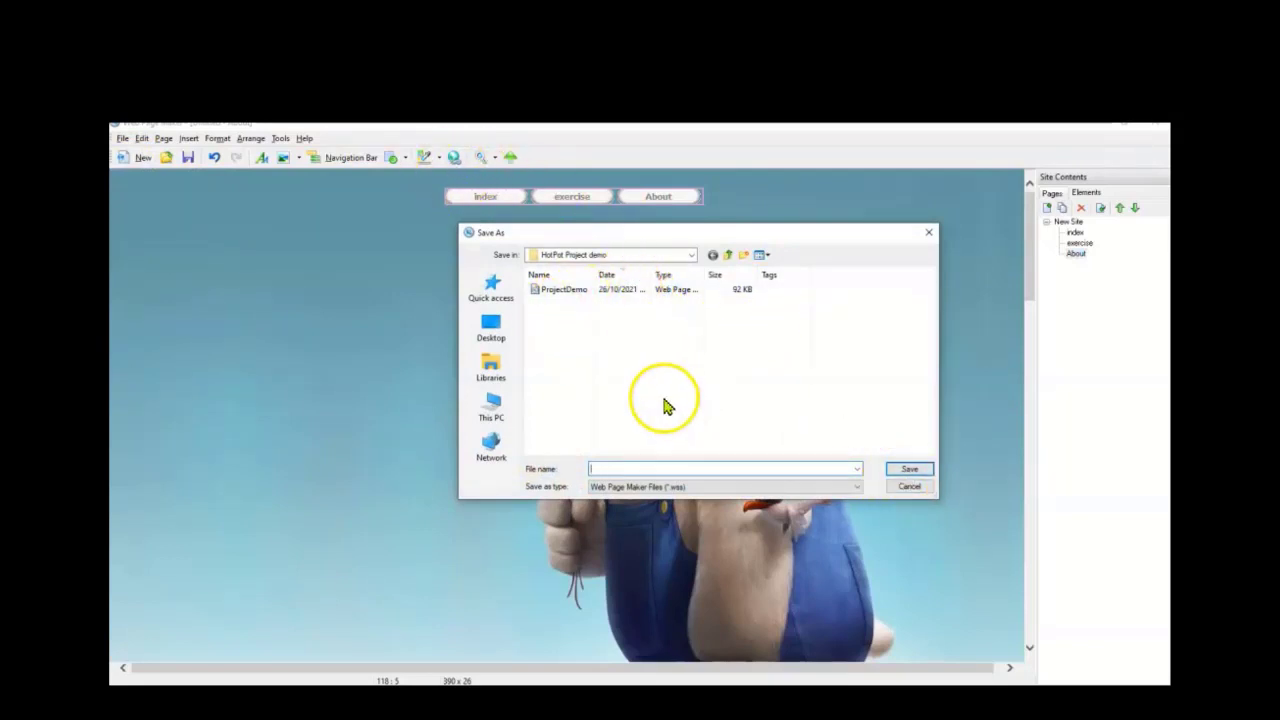
left_click(557, 292)
double_click(648, 469)
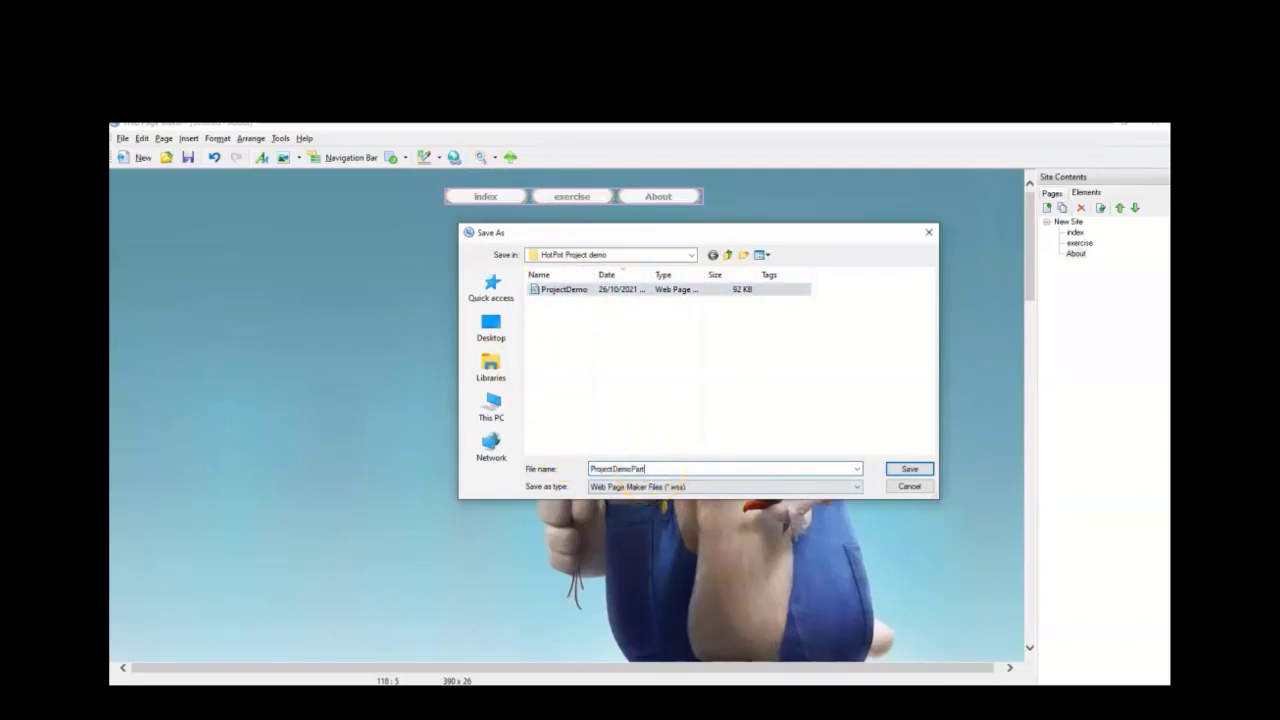
left_click(907, 470)
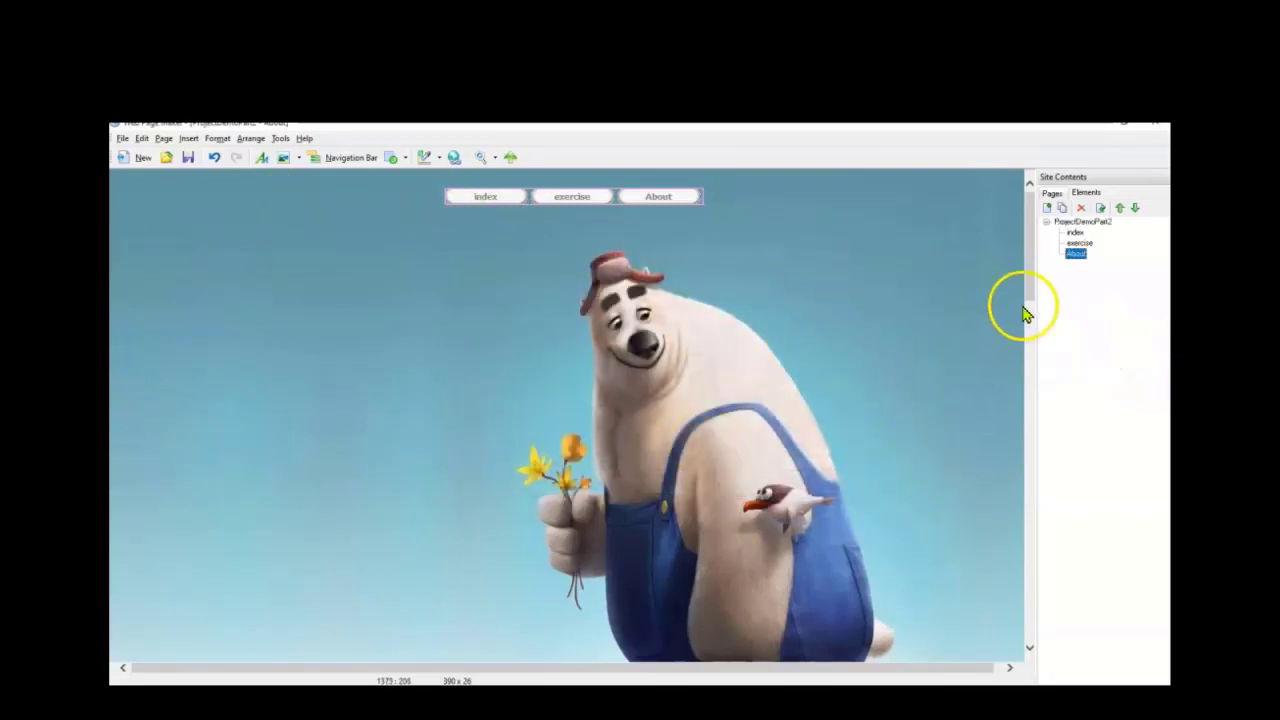
- Preview the site in the browser from the index page and test the navigation links between the index, exercise and About pages
double_click(1079, 235)
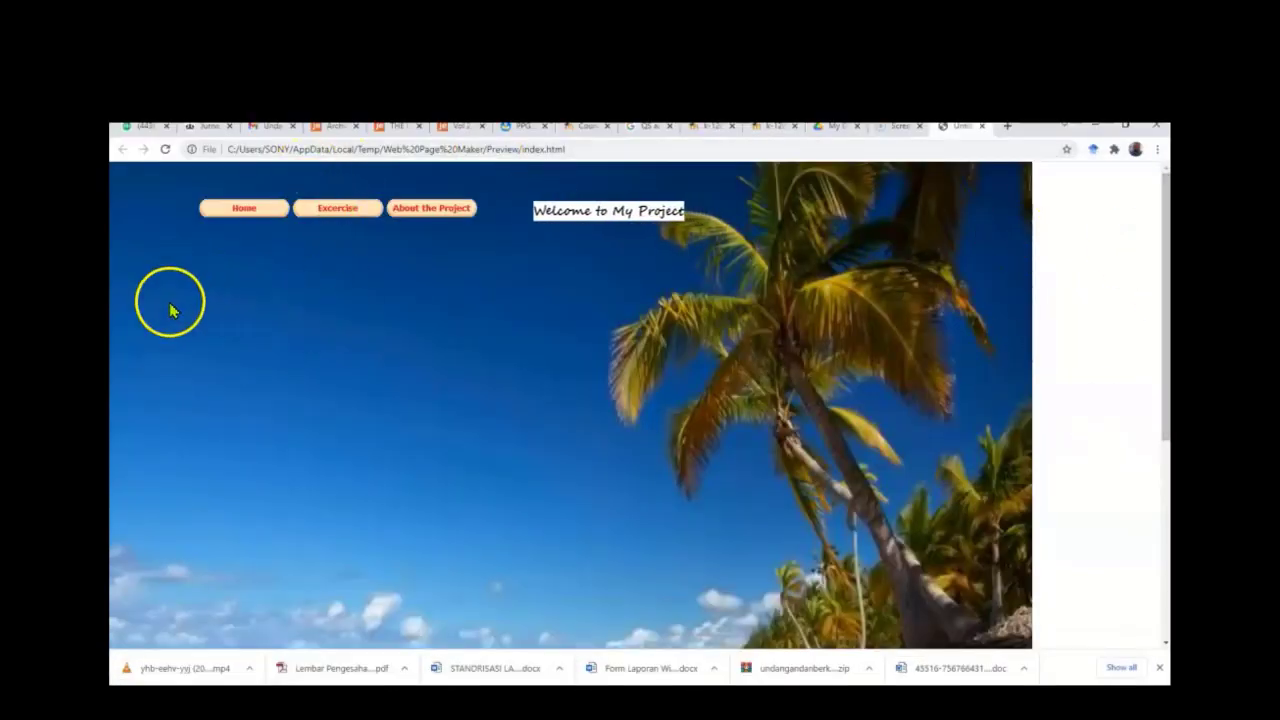
left_click(333, 210)
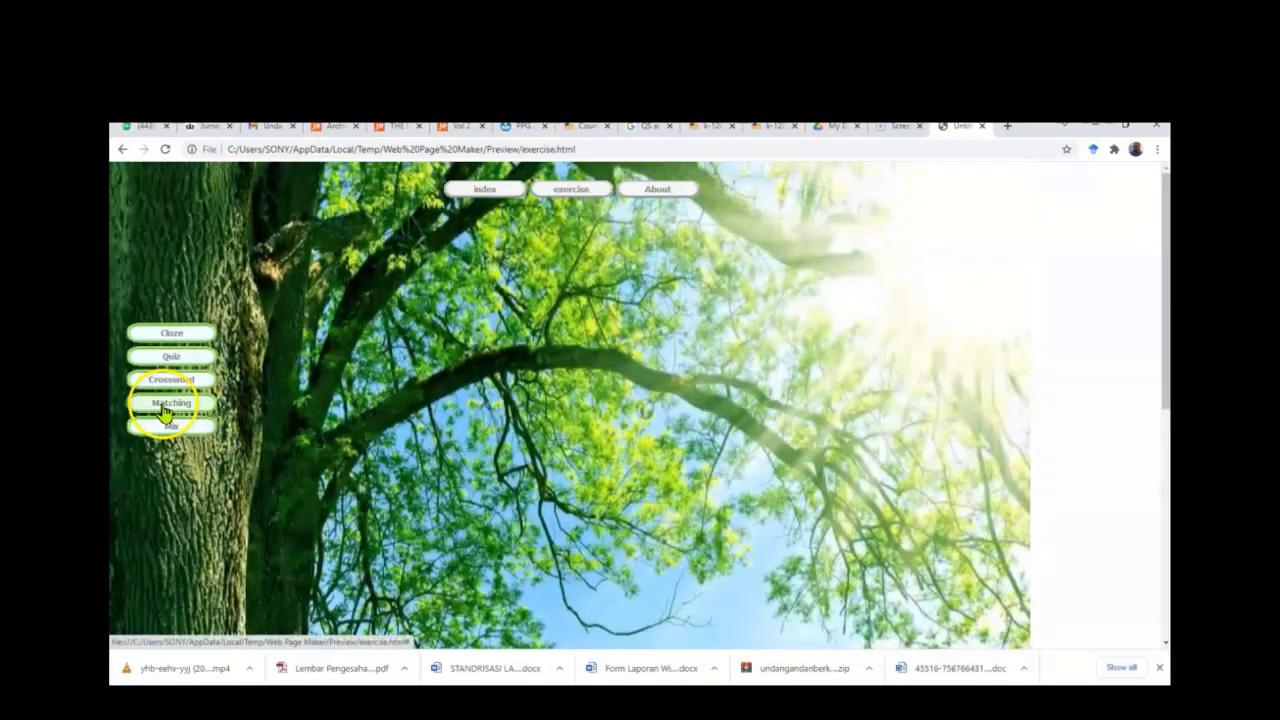
left_click(488, 191)
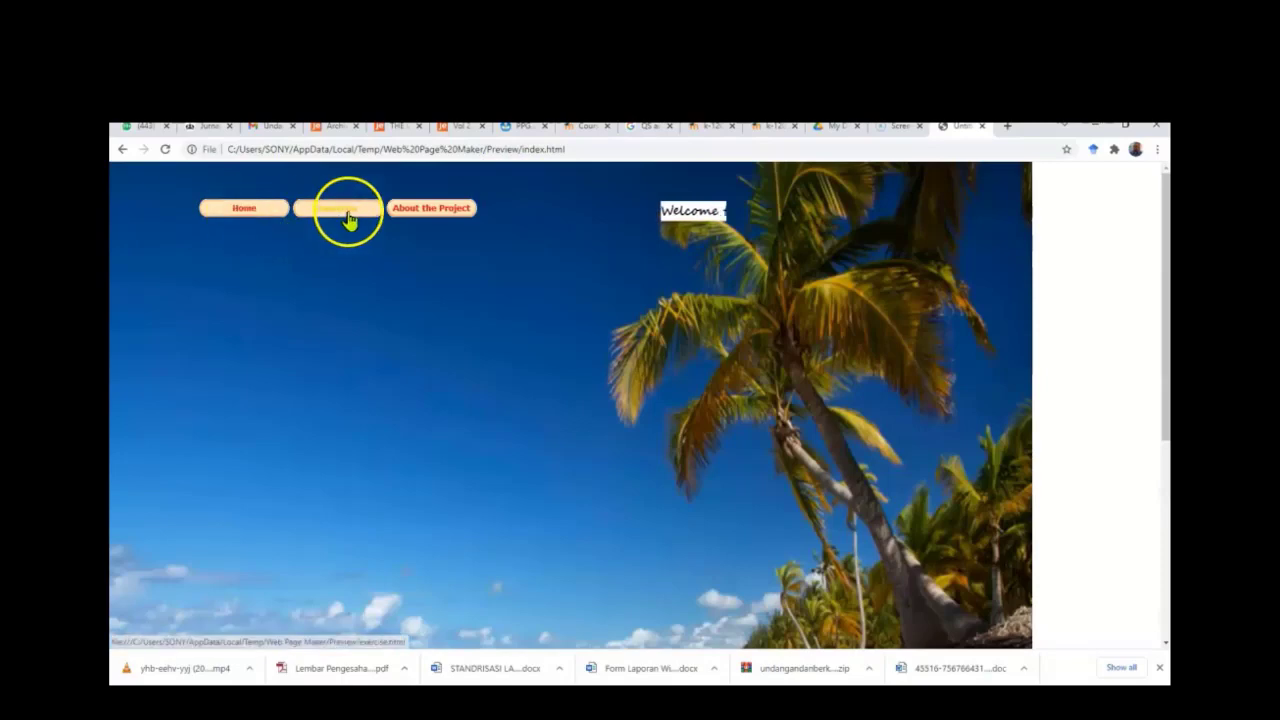
left_click(443, 220)
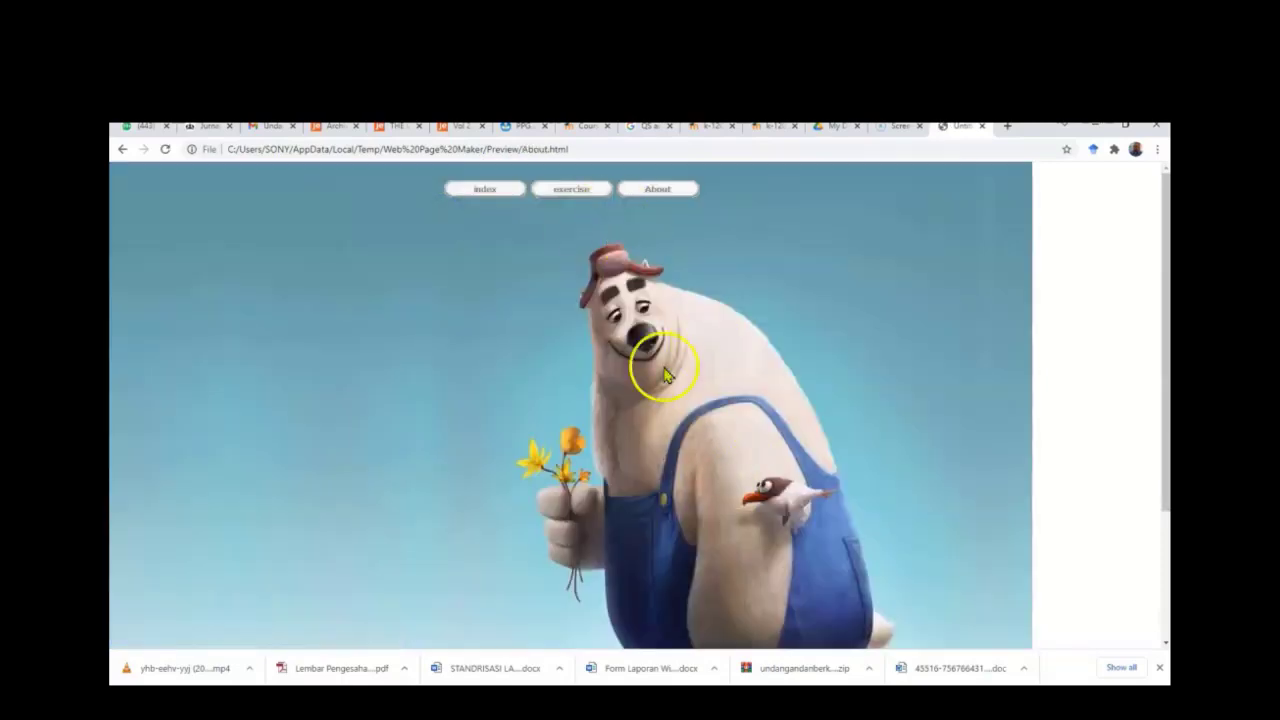
left_click(563, 190)
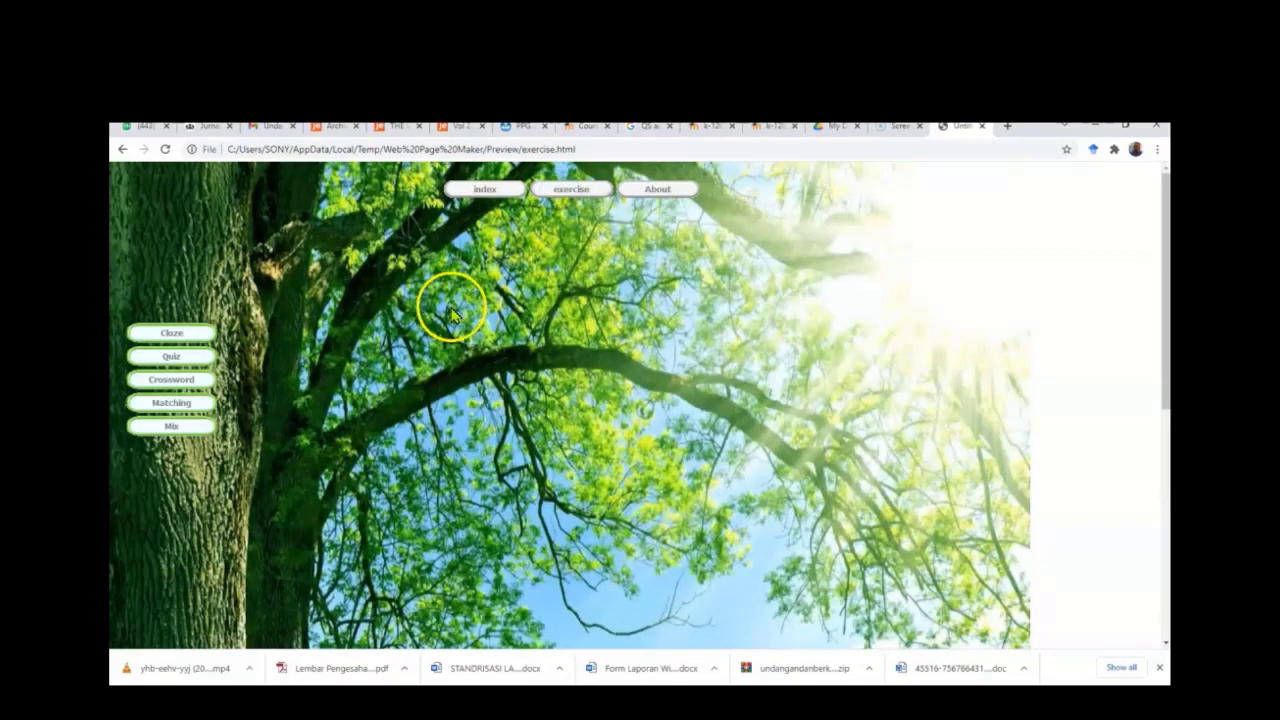
left_click(665, 193)
left_click(486, 190)
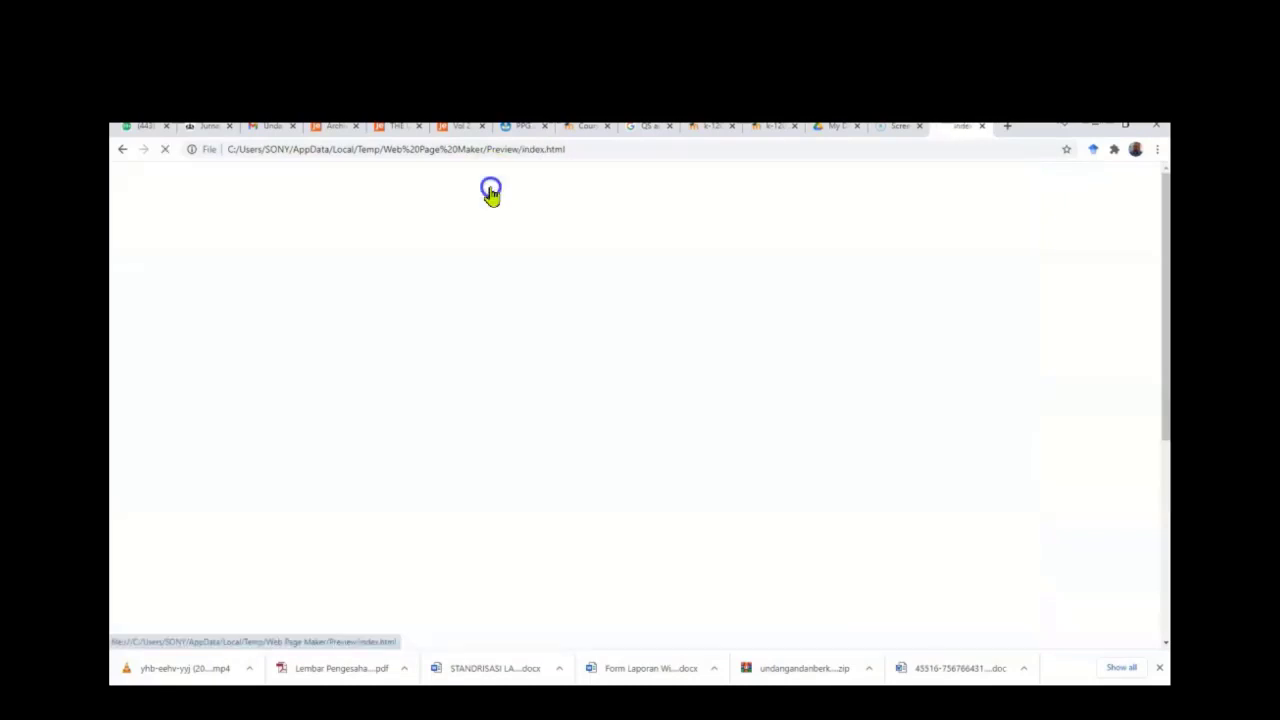